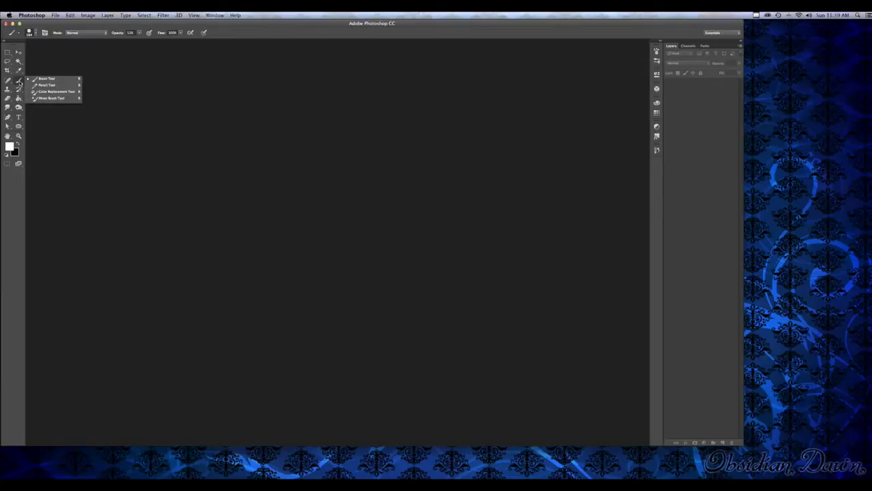
# - With the Brush tool, replace the current brushes with the SS-iris-parts brush set
pyautogui.click(19, 81)
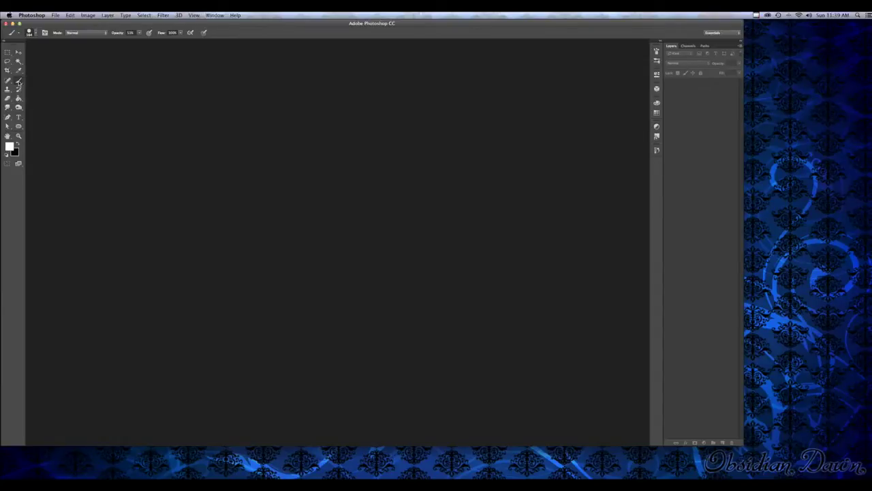
pyautogui.click(34, 33)
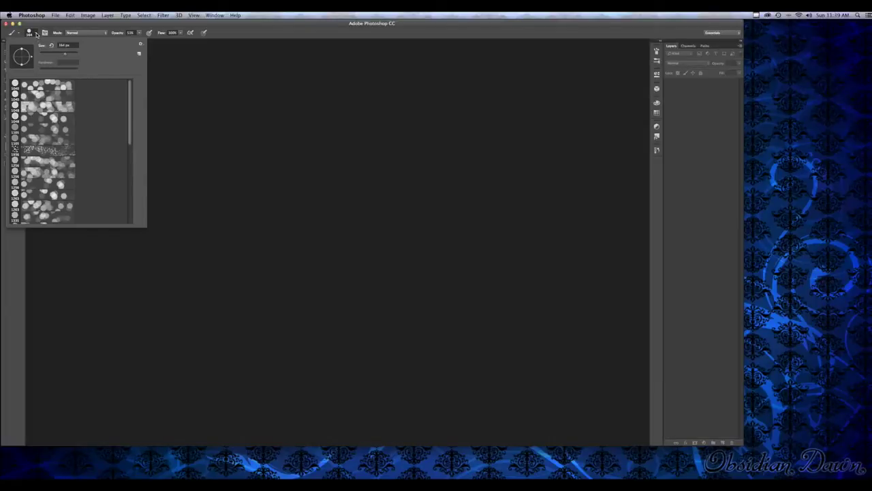
pyautogui.click(141, 45)
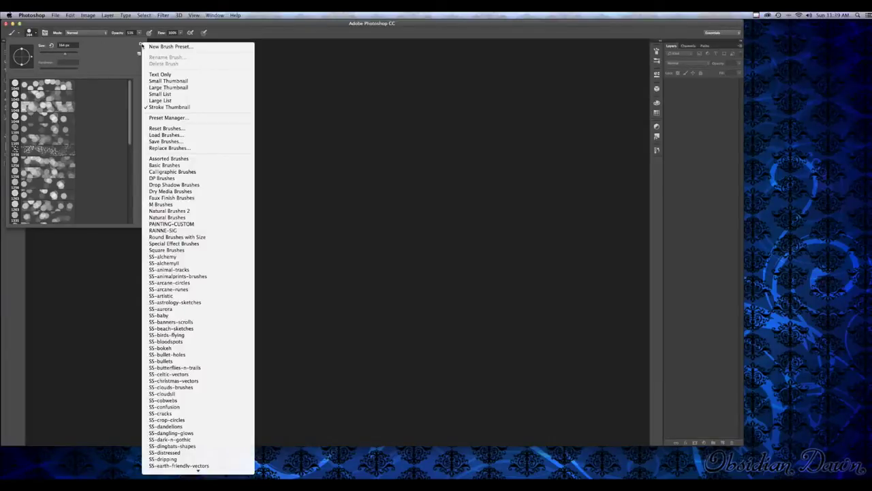
pyautogui.scroll(-3, 195, 338)
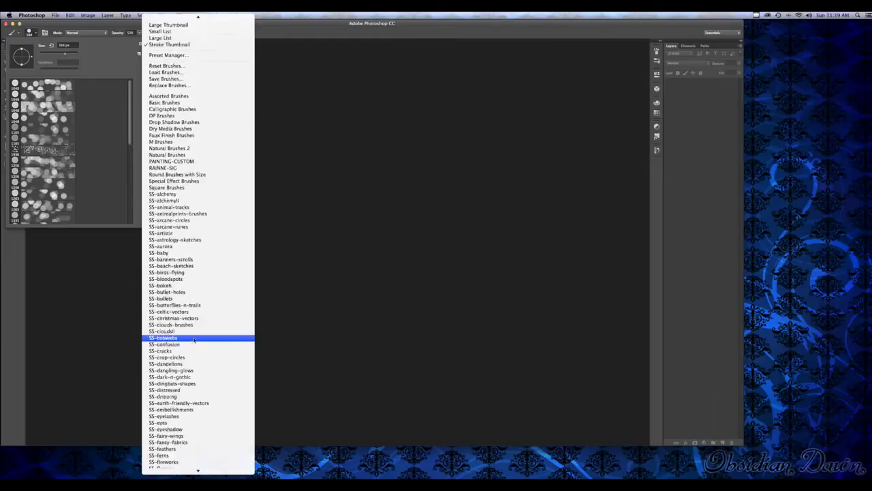
pyautogui.scroll(-6, 195, 340)
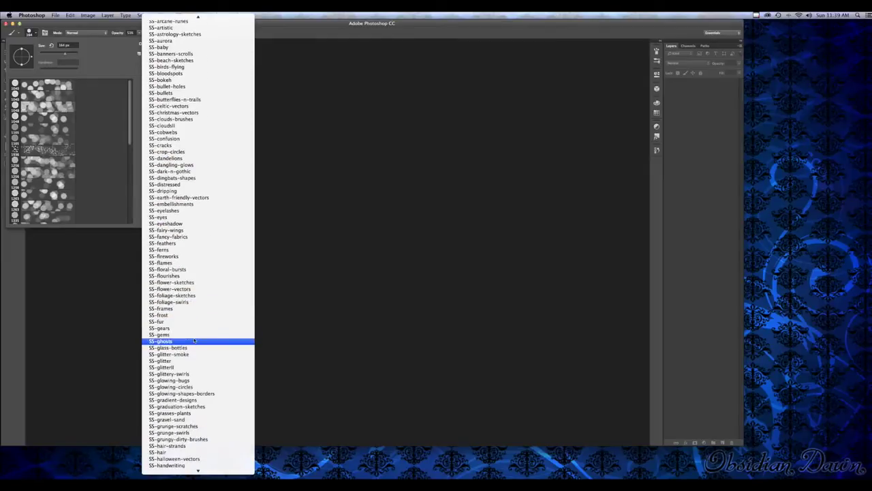
pyautogui.scroll(-3, 195, 340)
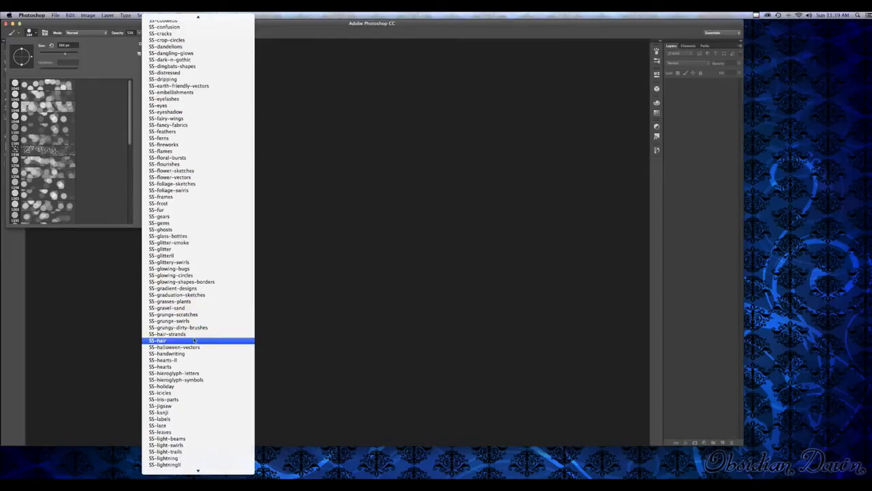
pyautogui.click(164, 400)
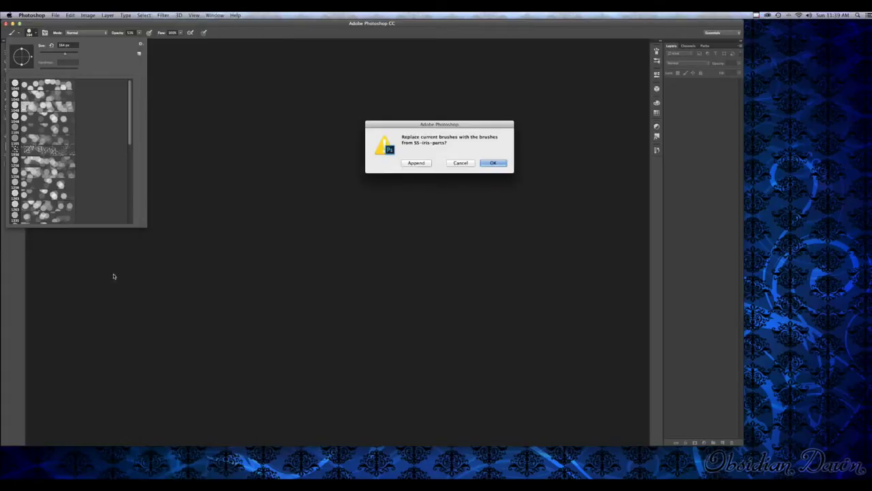
pyautogui.click(493, 163)
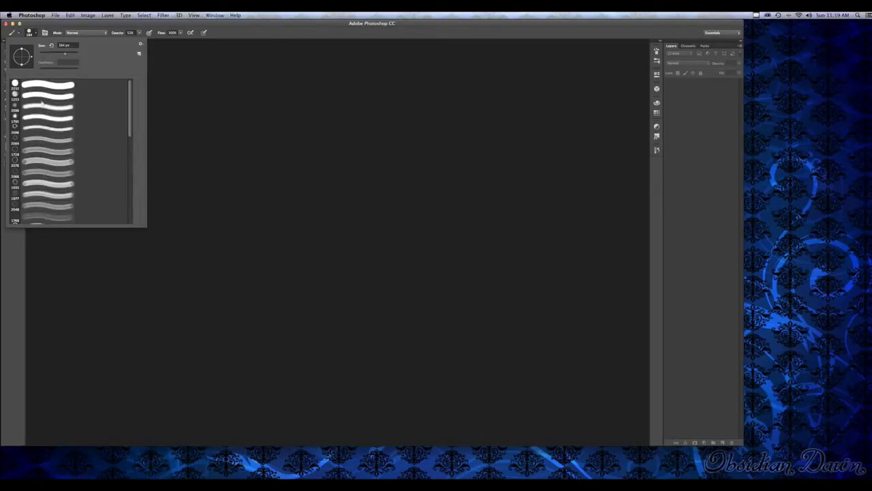
# - Display the brush presets as large thumbnails and look through the iris-parts set
pyautogui.click(141, 43)
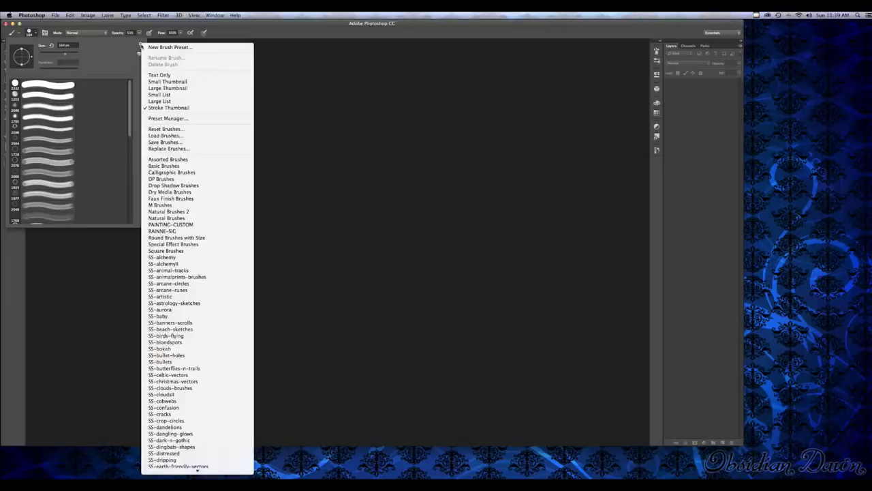
pyautogui.click(168, 101)
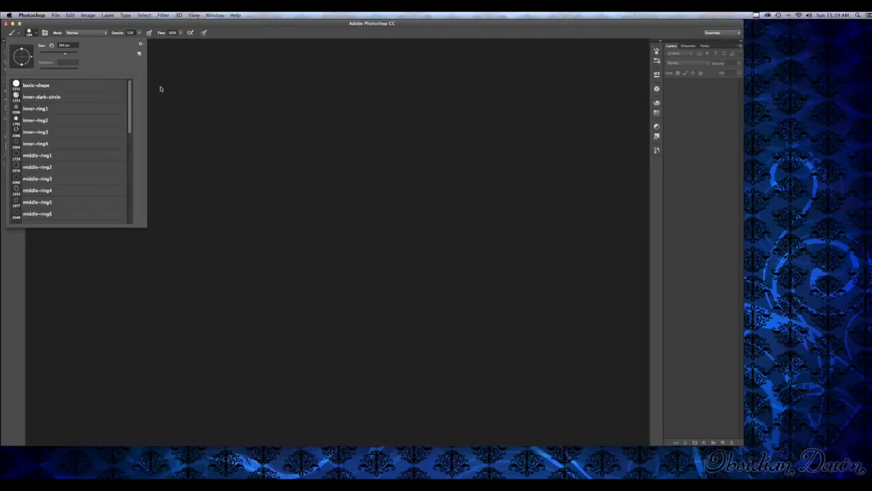
pyautogui.click(141, 45)
pyautogui.click(179, 89)
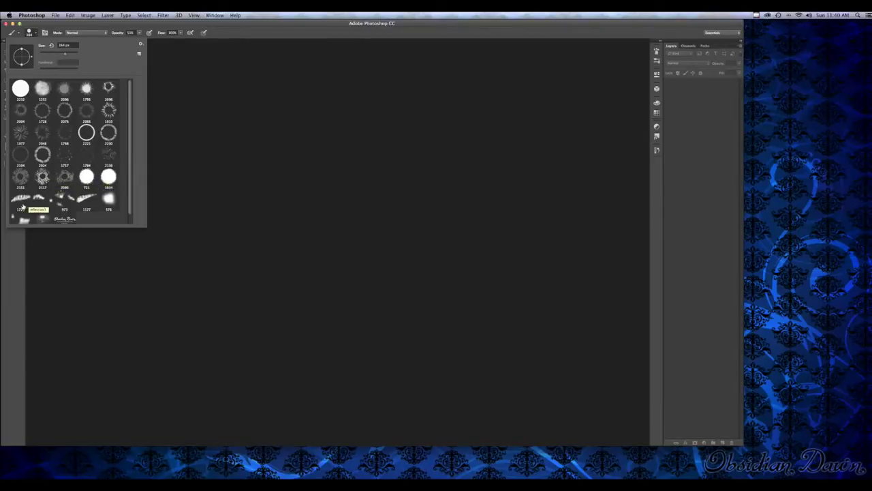
pyautogui.scroll(-1, 23, 204)
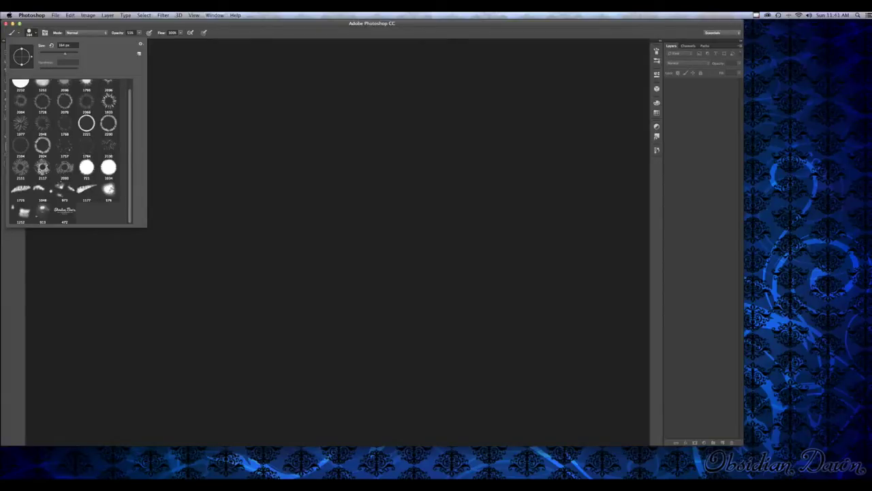
pyautogui.scroll(1, 43, 154)
pyautogui.click(37, 33)
# - Create a new 2500 x 2500 pixel RGB document at 72 pixels/inch with a white background
pyautogui.click(55, 15)
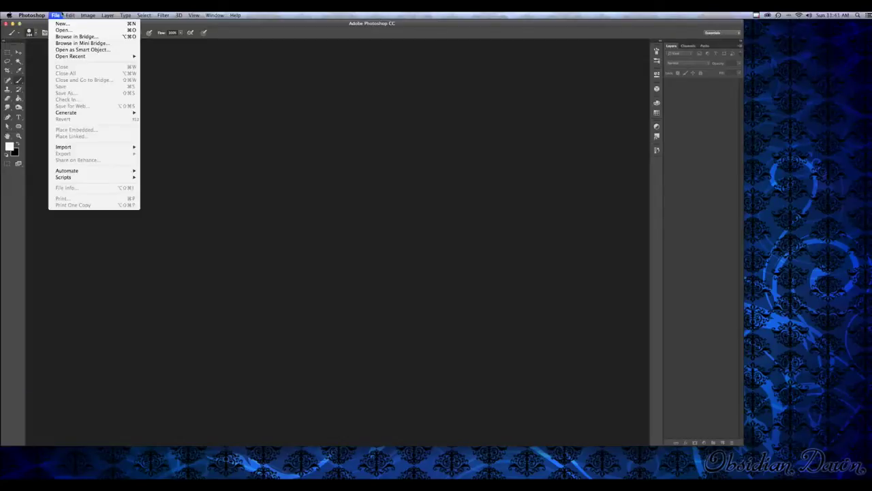
pyautogui.click(63, 27)
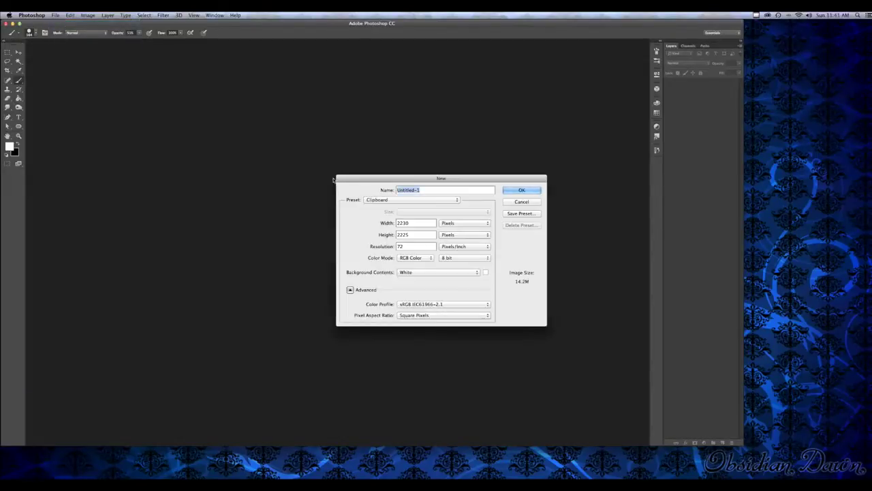
pyautogui.write('2500')
pyautogui.doubleClick(407, 235)
pyautogui.write('2500')
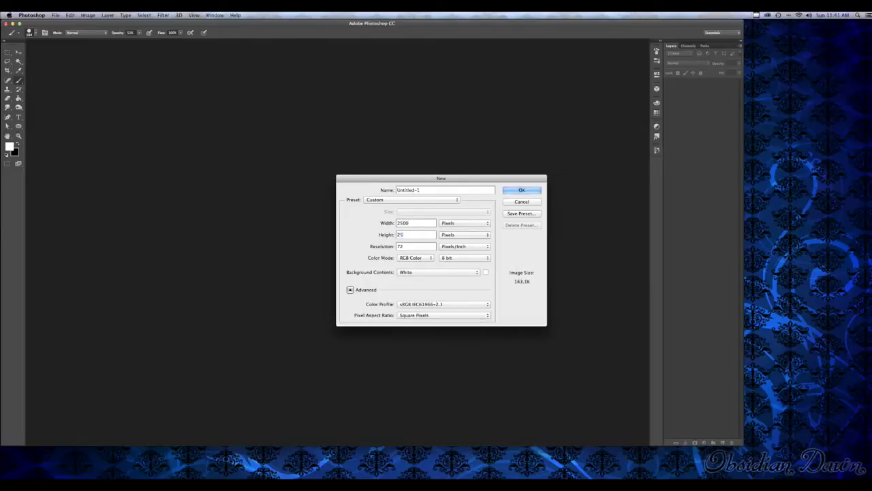
pyautogui.click(511, 190)
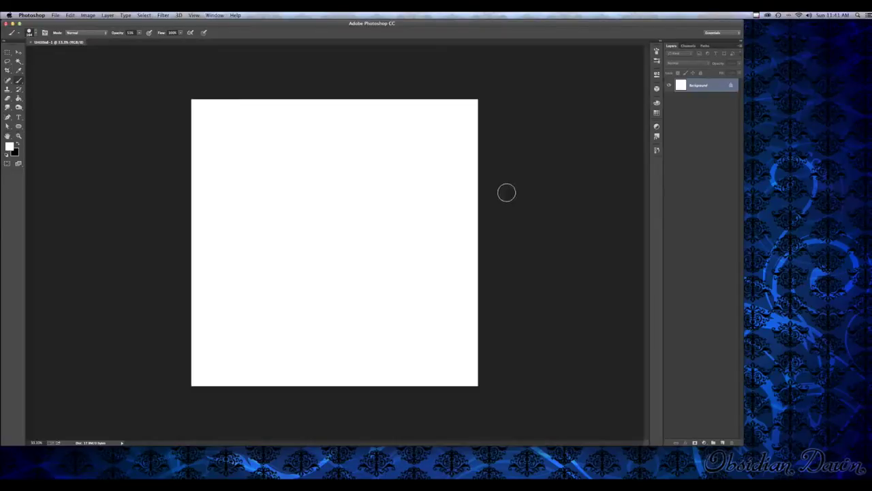
# - Choose the solid round 2232 px basic-shape brush from the iris-parts set
pyautogui.click(35, 32)
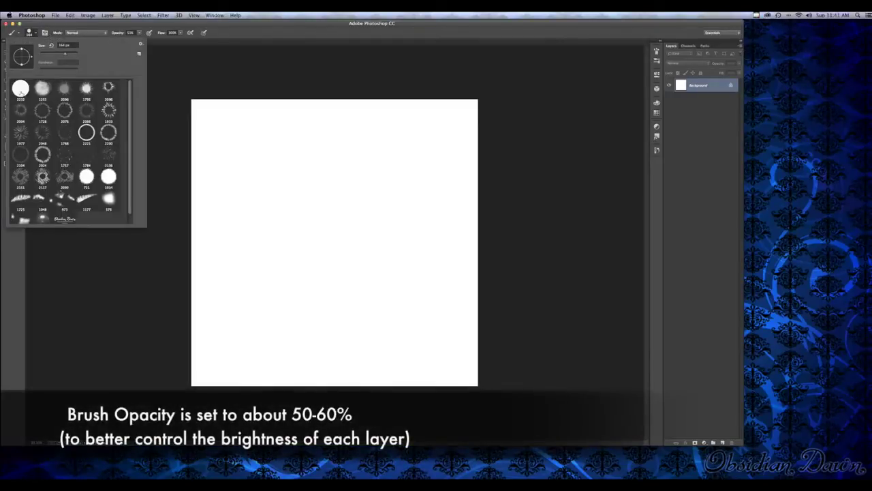
pyautogui.click(21, 91)
pyautogui.click(36, 33)
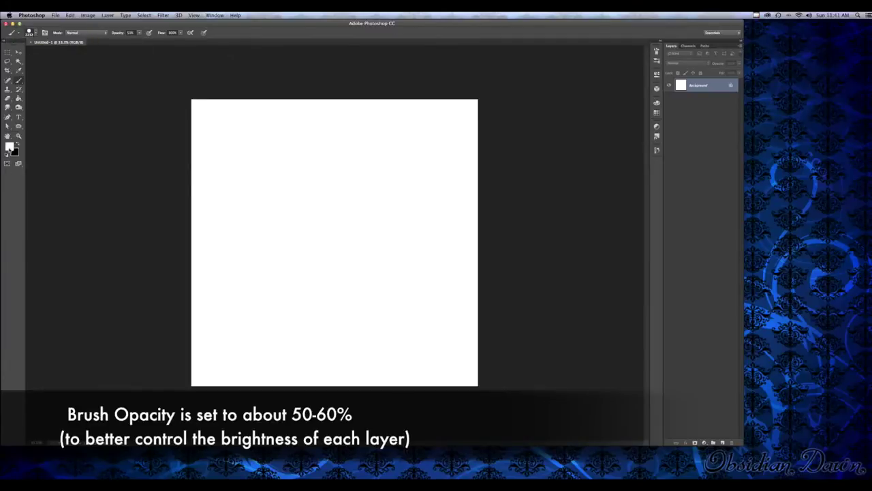
# - Set the foreground color to a muted dark blue, about #2b507e
pyautogui.click(10, 148)
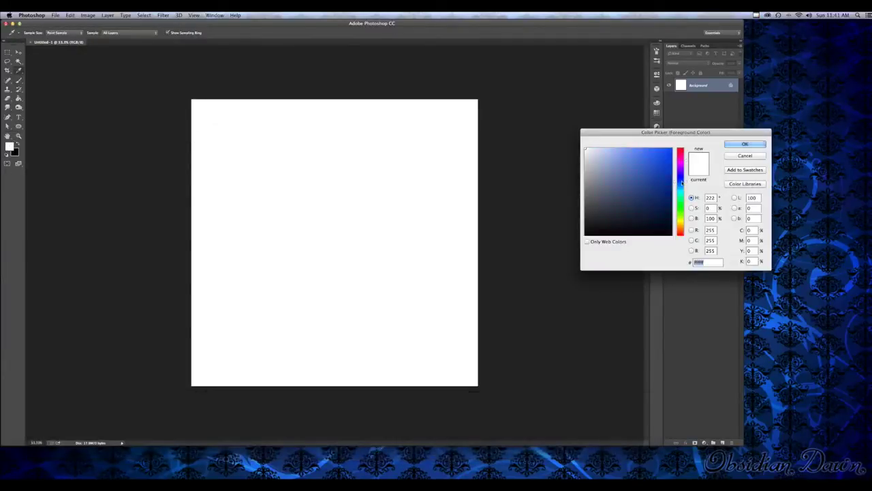
pyautogui.moveTo(631, 189); pyautogui.dragTo(672, 150)
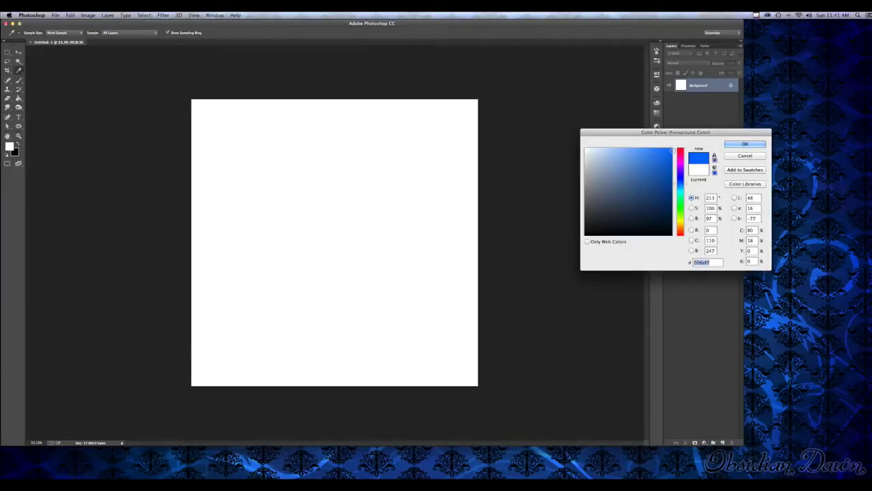
pyautogui.moveTo(662, 183)
pyautogui.mouseDown()
pyautogui.moveTo(652, 195)
pyautogui.moveTo(662, 214)
pyautogui.moveTo(642, 192)
pyautogui.mouseUp()
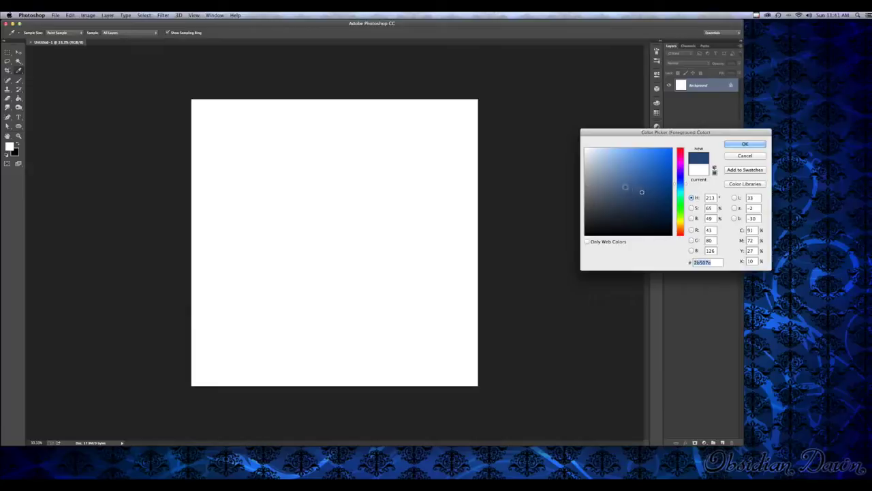
pyautogui.click(741, 144)
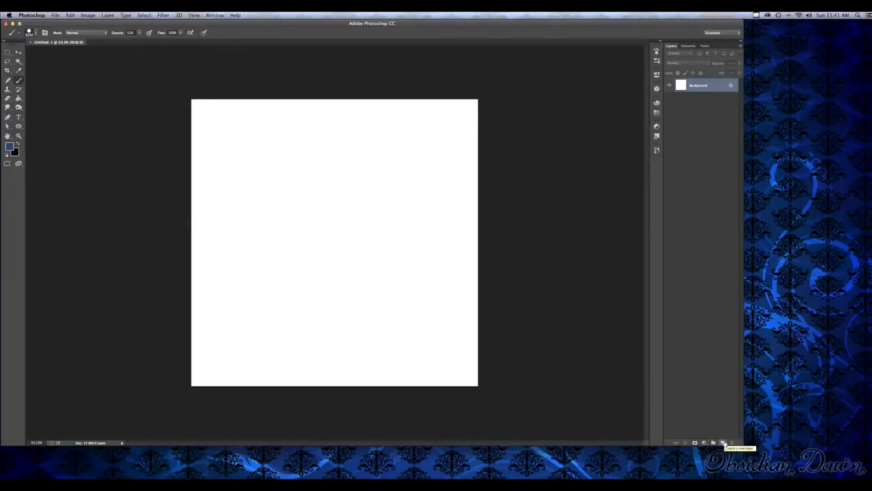
# - Add a new layer and stamp the basic-shape brush repeatedly at the canvas center to build a solid blue disc
pyautogui.click(723, 443)
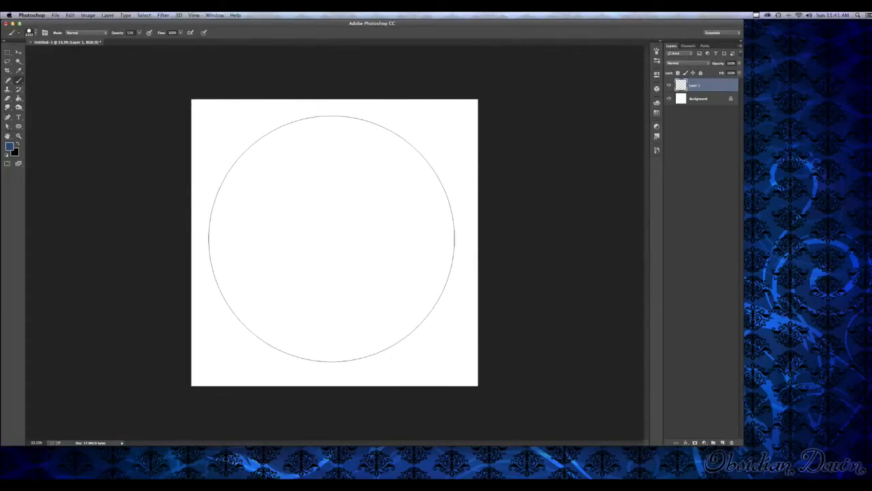
pyautogui.click(333, 240)
pyautogui.click(333, 240)
pyautogui.click(333, 241)
pyautogui.click(334, 240)
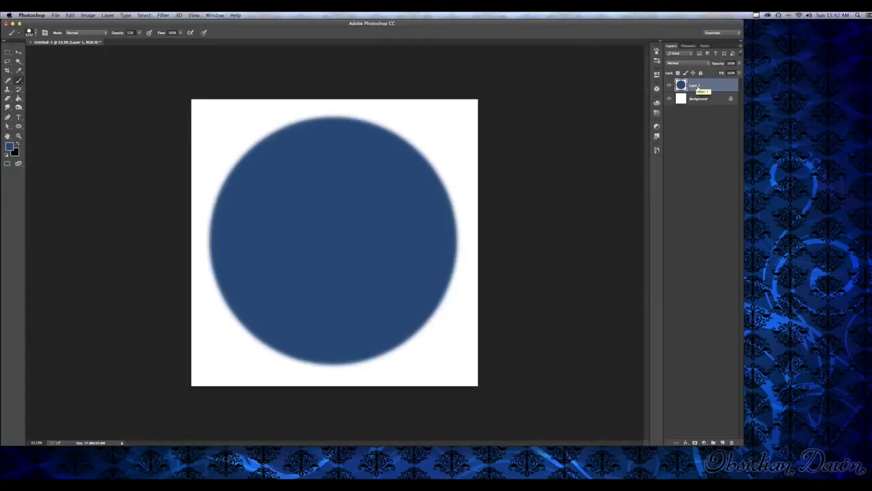
# - Select the whole canvas, copy the blue disc and paste it as a centered duplicate on a new layer
pyautogui.press('super+a')
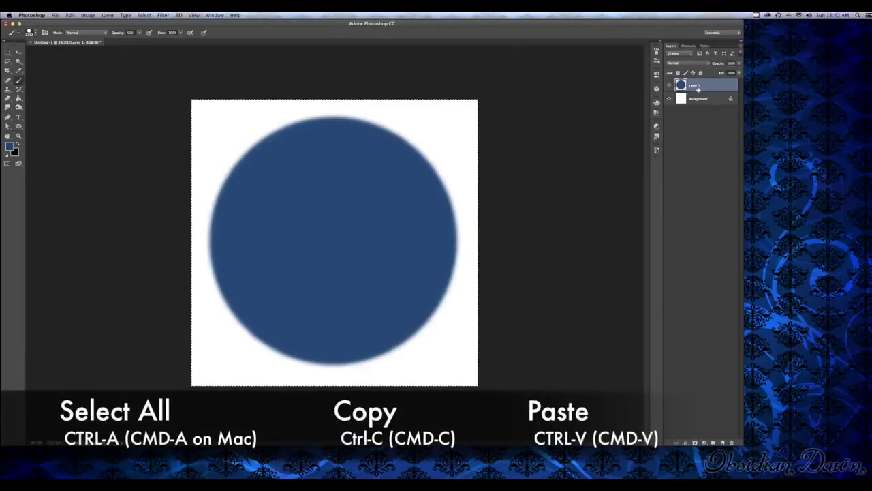
pyautogui.press('super+c')
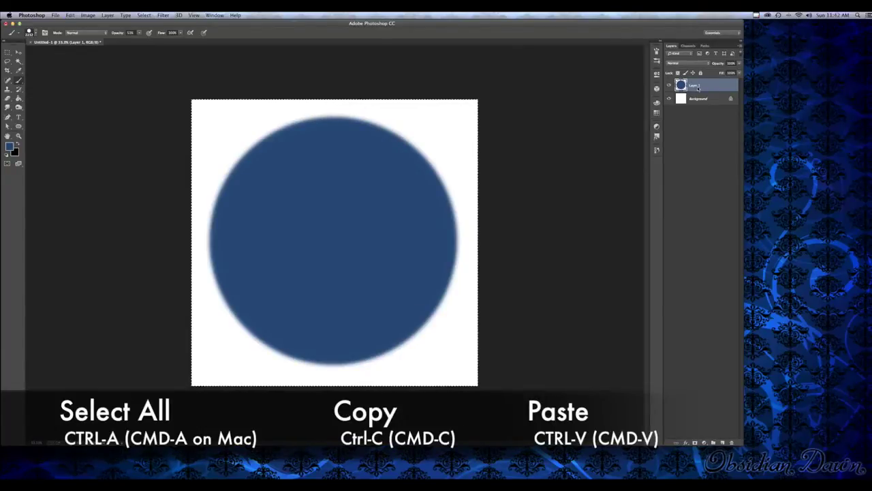
pyautogui.press('super+v')
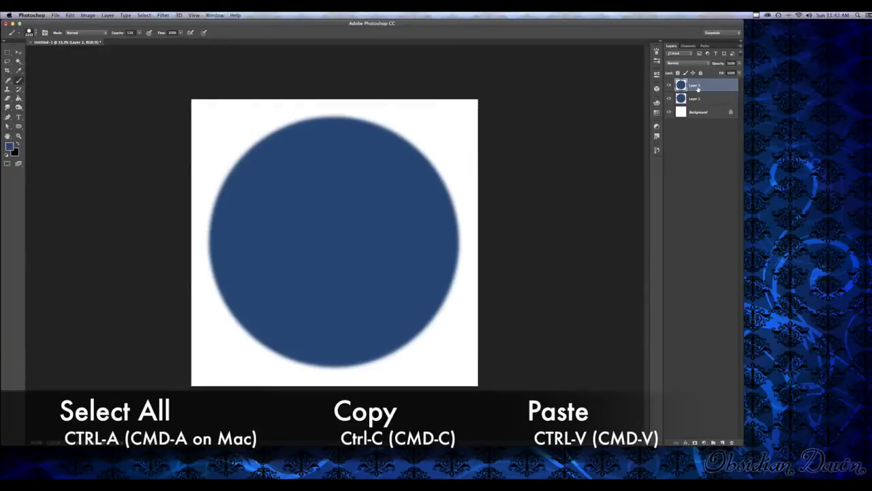
# - Compare the two disc layers by toggling visibility, delete the original Layer 1 and select the pasted disc layer
pyautogui.click(670, 86)
pyautogui.click(669, 86)
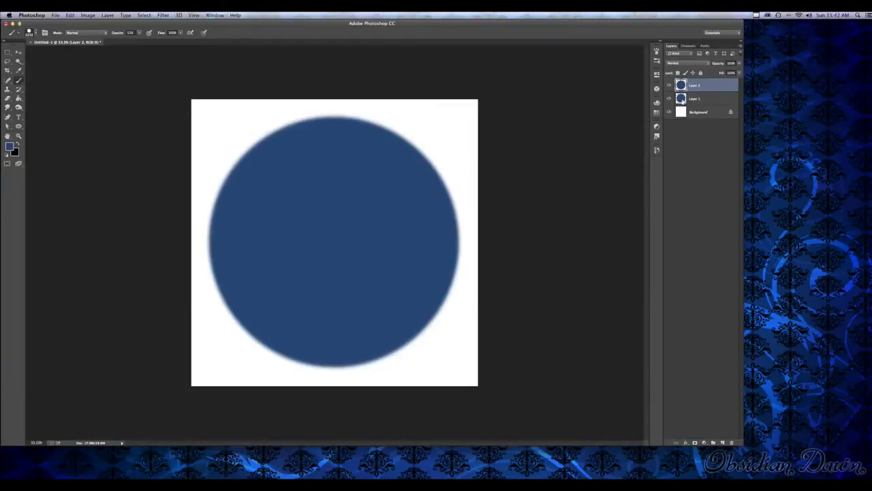
pyautogui.click(669, 85)
pyautogui.click(669, 86)
pyautogui.click(670, 101)
pyautogui.rightClick(694, 100)
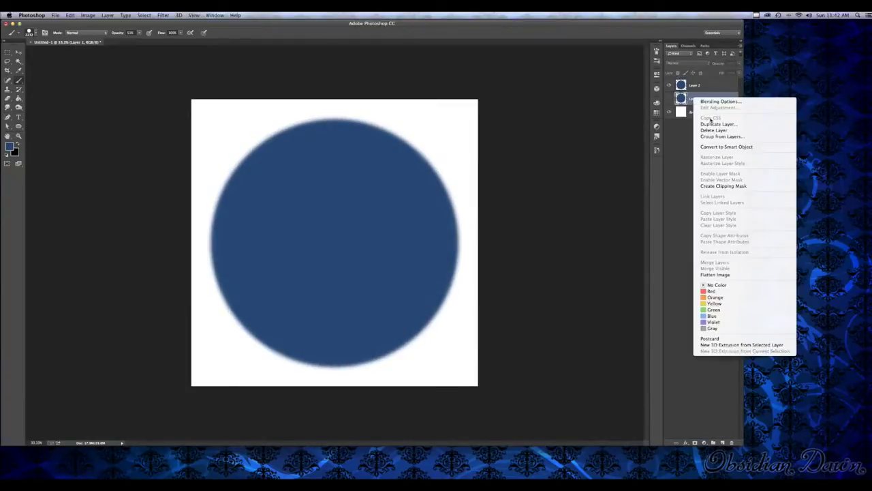
pyautogui.click(712, 131)
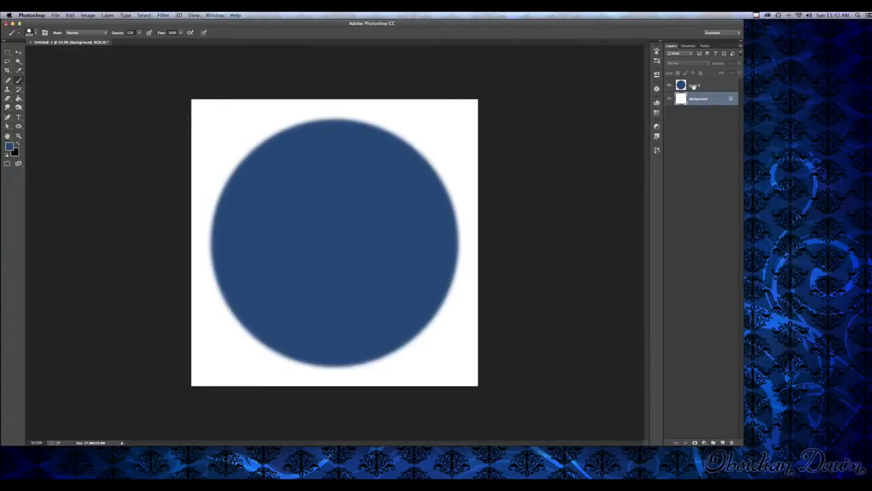
pyautogui.click(693, 86)
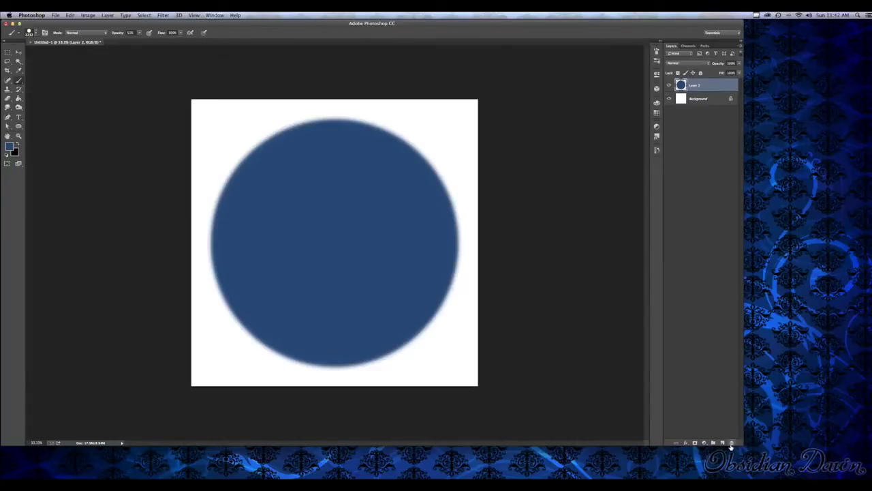
# - Rename the blue disc layer as "Base Color"
pyautogui.doubleClick(695, 85)
pyautogui.write('Base Color')
pyautogui.press('Return')
# - Add a new layer above Base Color and set the foreground color to near-black #121212
pyautogui.click(722, 444)
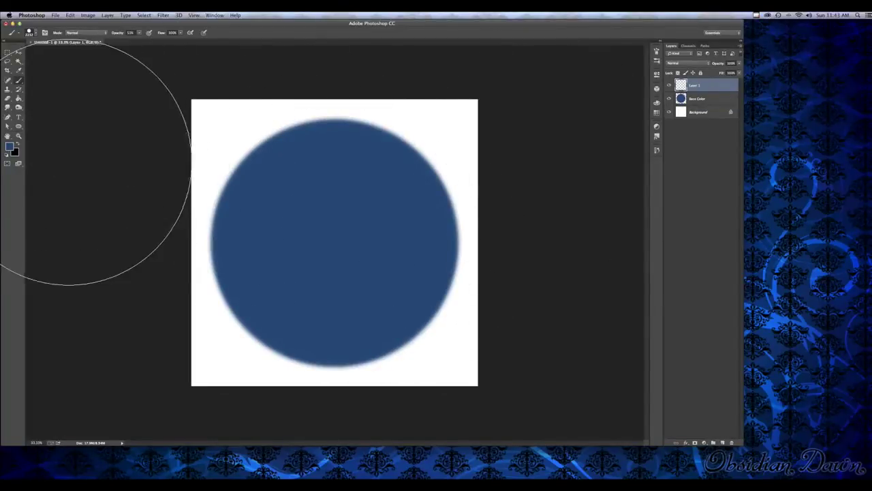
pyautogui.click(19, 143)
pyautogui.click(8, 146)
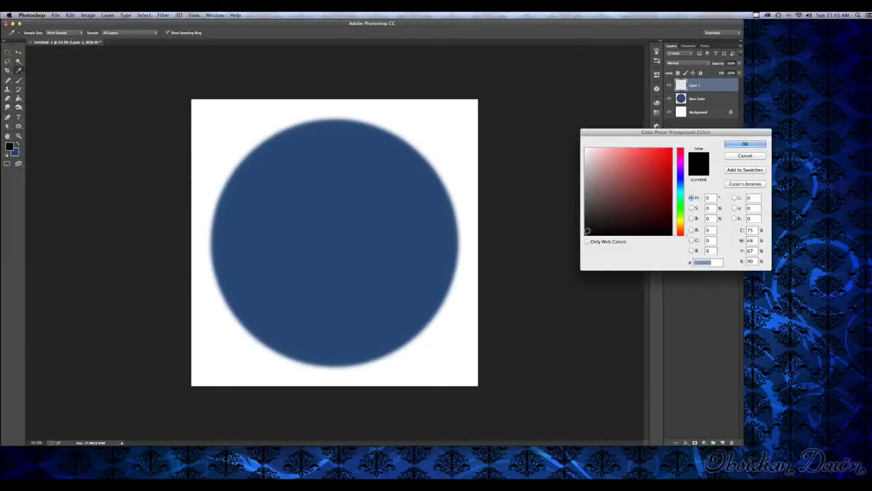
pyautogui.click(584, 231)
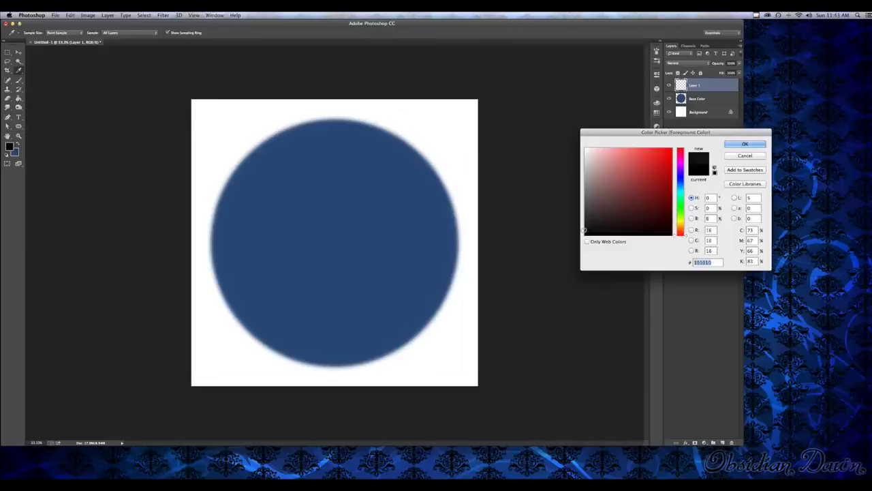
pyautogui.click(585, 230)
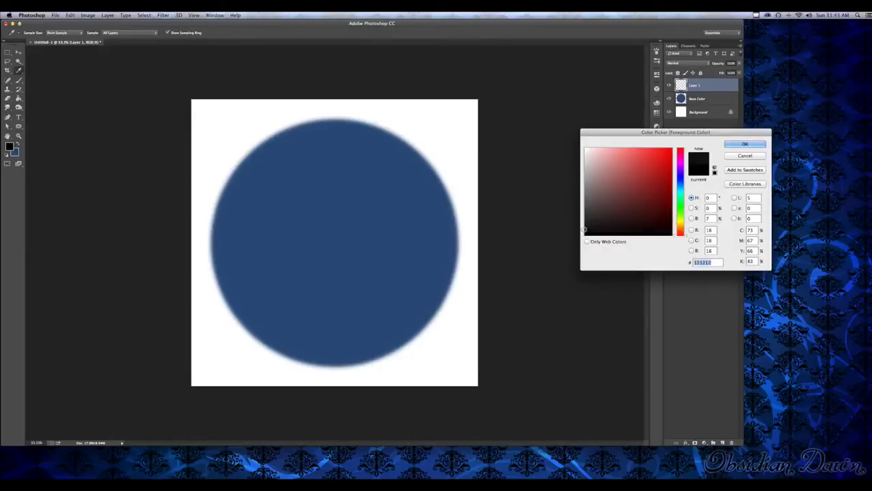
pyautogui.click(746, 144)
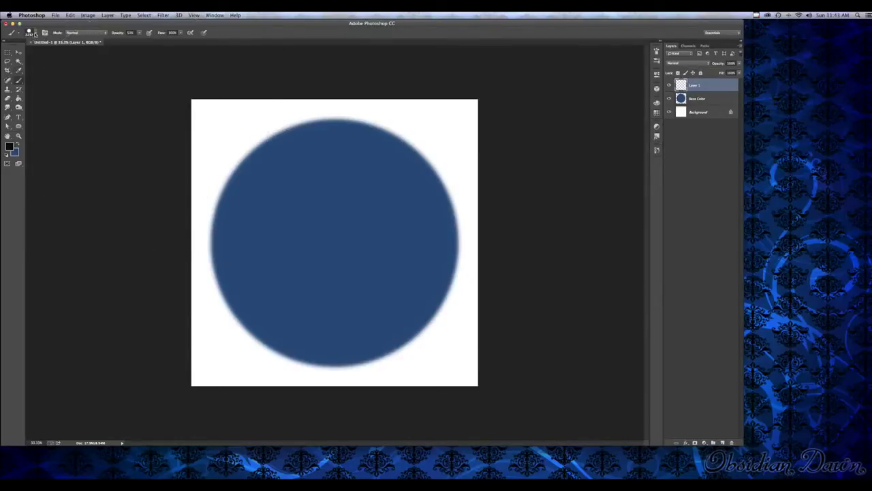
# - Choose the solid round brush with the ragged edge and stamp it repeatedly at the iris center to build an opaque pupil
pyautogui.click(35, 34)
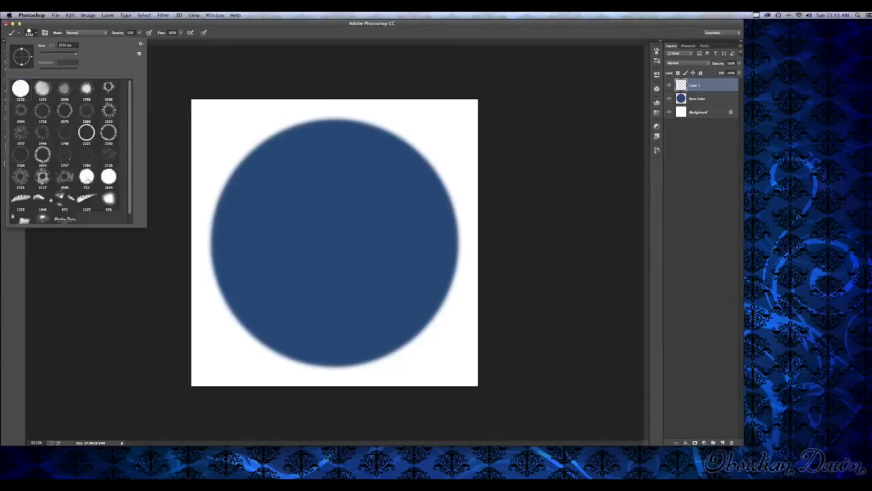
pyautogui.click(88, 179)
pyautogui.click(36, 34)
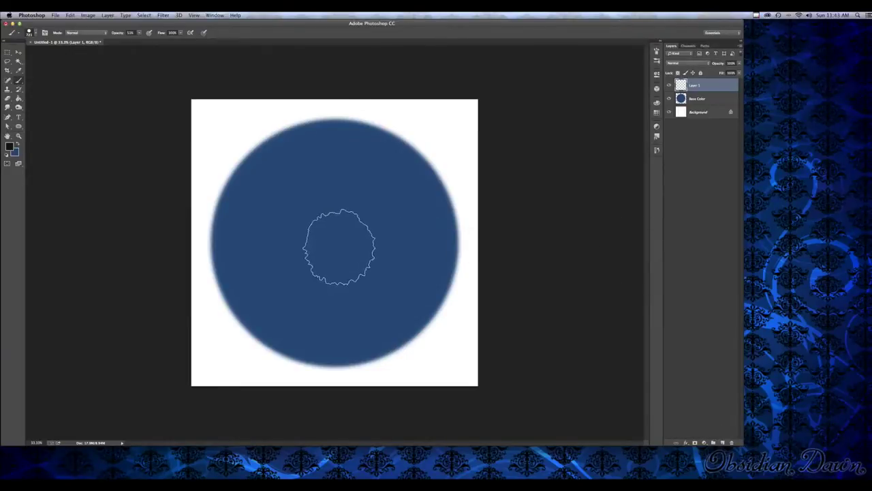
pyautogui.click(338, 240)
pyautogui.click(338, 240)
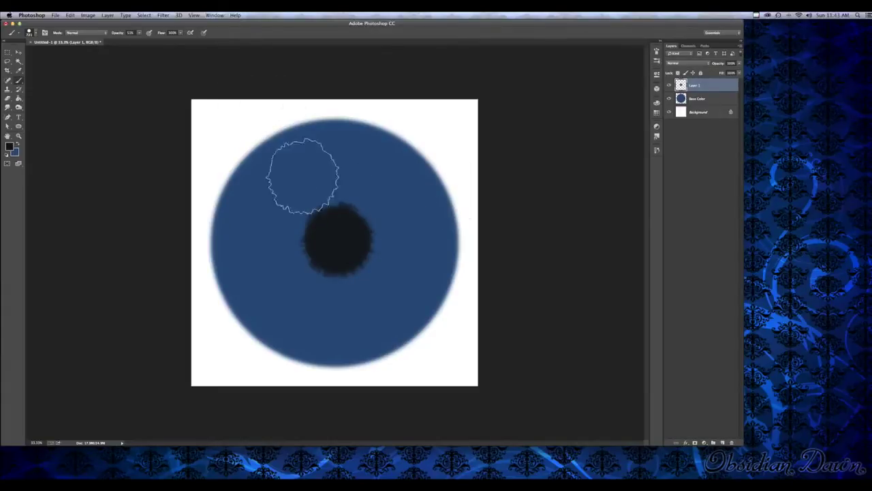
pyautogui.click(337, 240)
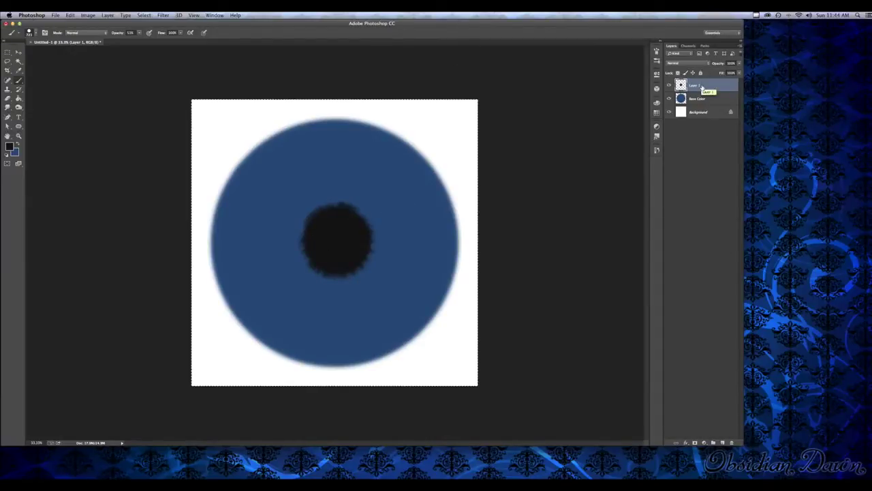
# - Paste a centered copy of the pupil on a new layer, compare it with the original, and delete the original Layer 1
pyautogui.press('super+j')
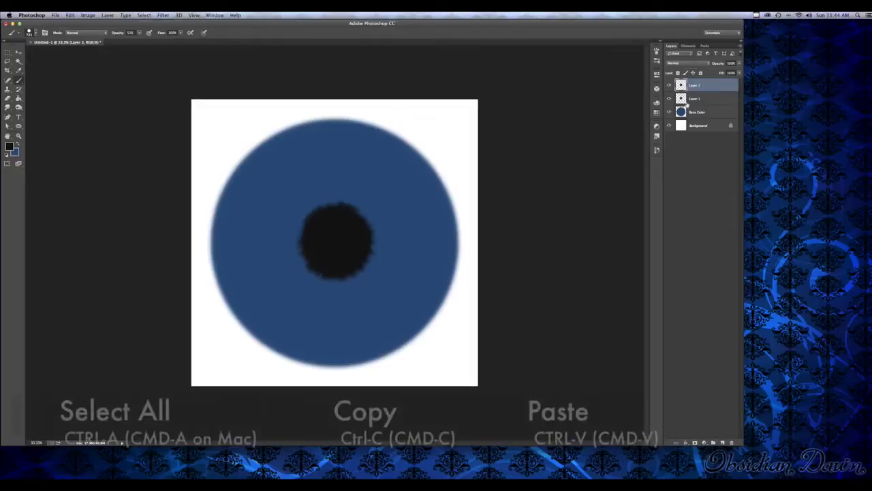
pyautogui.click(695, 99)
pyautogui.rightClick(695, 97)
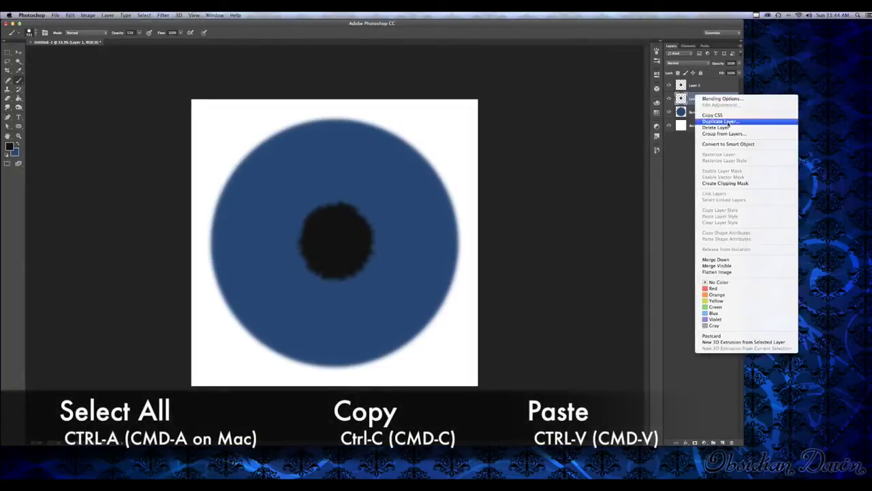
pyautogui.click(688, 95)
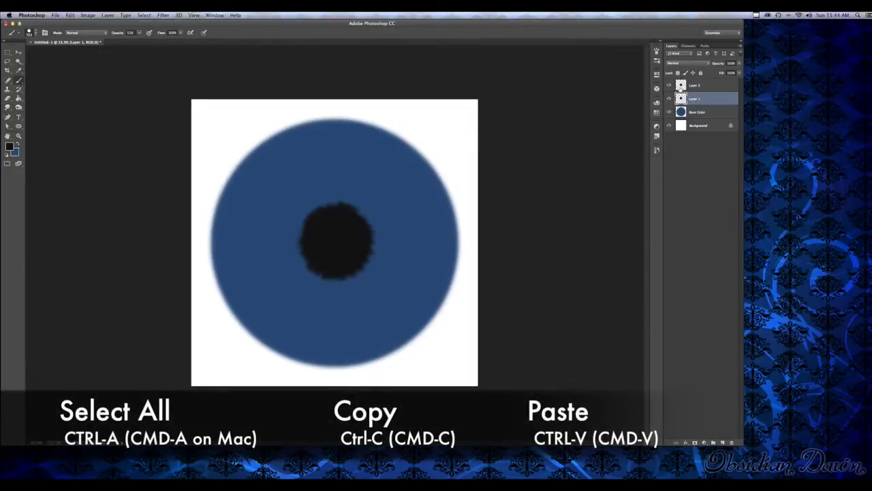
pyautogui.click(670, 85)
pyautogui.click(670, 86)
pyautogui.rightClick(697, 102)
pyautogui.click(718, 133)
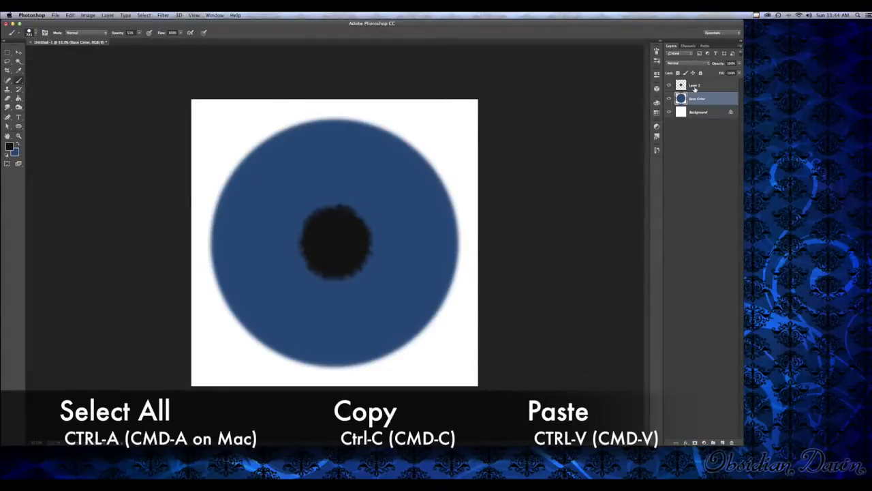
# - Rename the pasted pupil layer as "Pupil" and add a new layer directly above Base Color
pyautogui.click(695, 89)
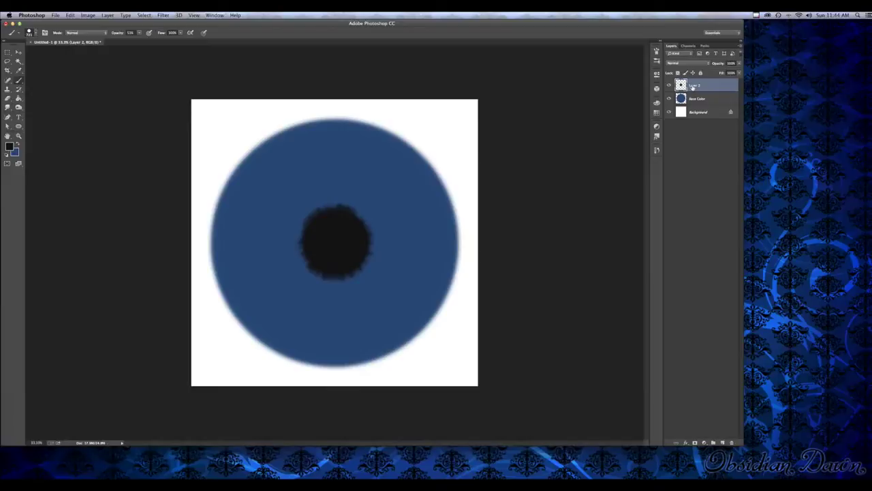
pyautogui.doubleClick(694, 85)
pyautogui.press('Return')
pyautogui.click(698, 98)
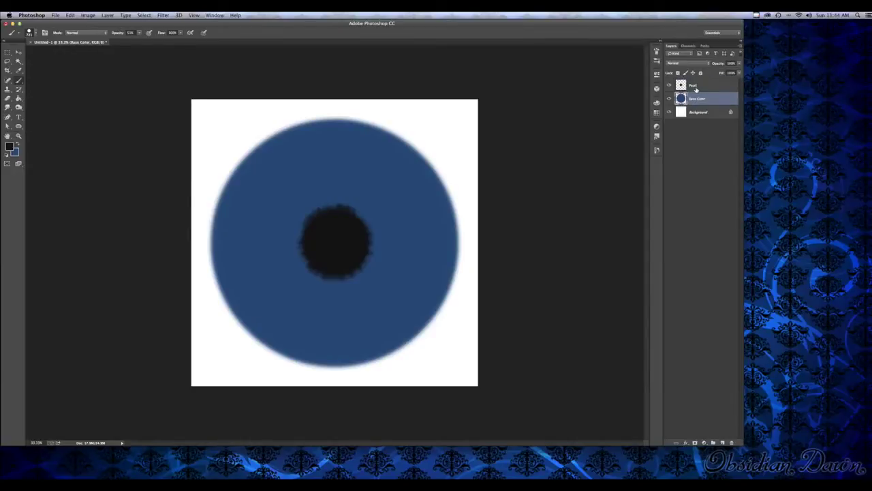
pyautogui.click(722, 443)
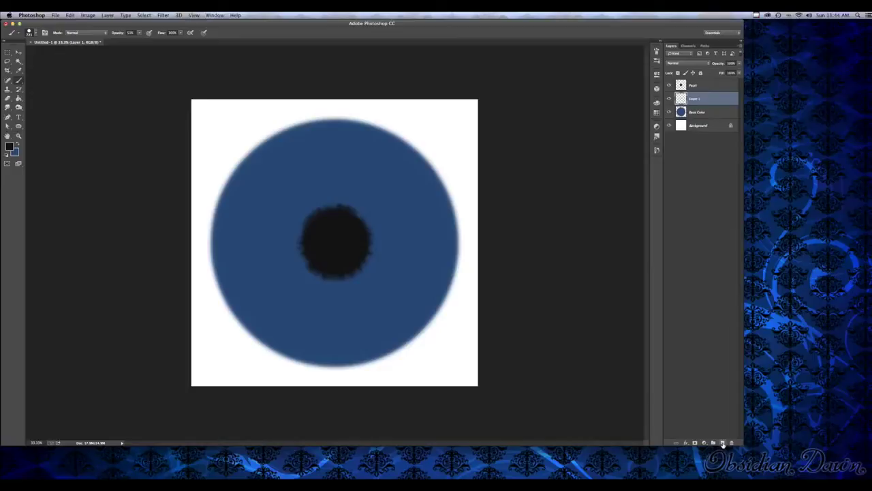
# - Swap the foreground and background colors and open the blue foreground color for editing
pyautogui.click(36, 33)
pyautogui.click(36, 33)
pyautogui.click(18, 143)
pyautogui.click(11, 146)
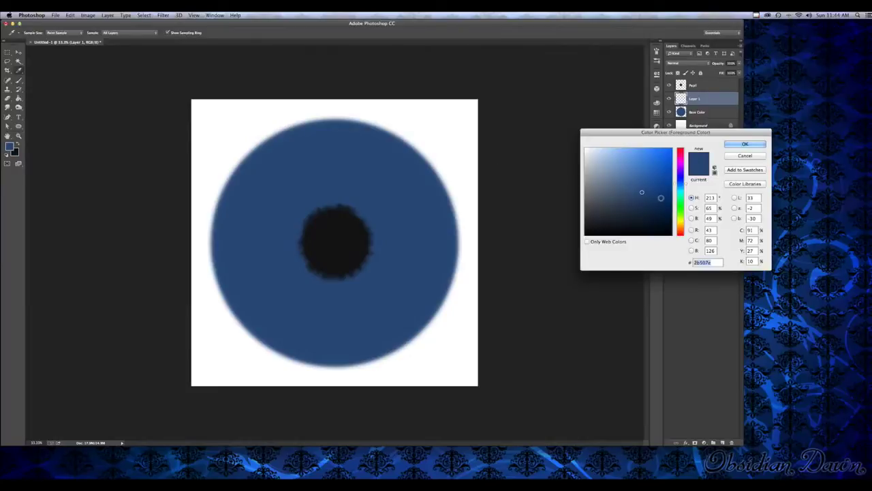
# - Try lighter and darker blues, followed by purple and green hues, as the foreground color
pyautogui.click(649, 161)
pyautogui.click(615, 159)
pyautogui.click(661, 184)
pyautogui.click(635, 159)
pyautogui.click(650, 205)
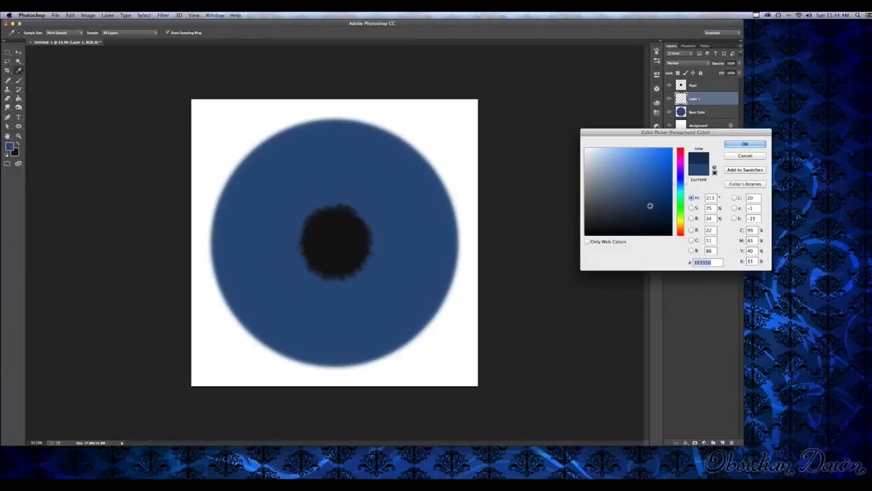
pyautogui.click(682, 186)
pyautogui.click(680, 192)
pyautogui.click(680, 173)
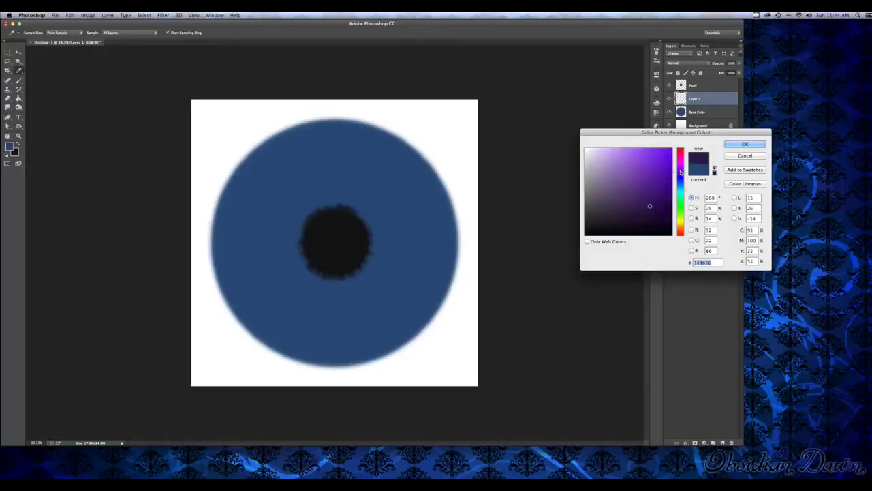
pyautogui.click(680, 214)
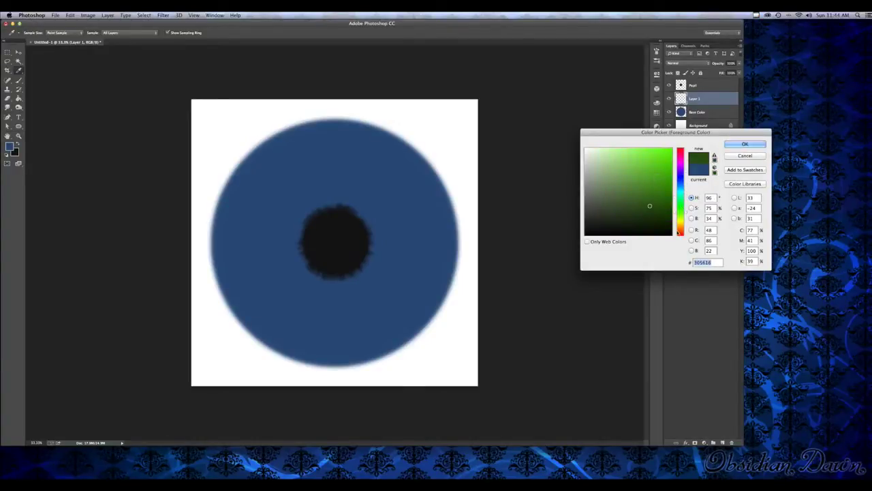
# - Set the foreground color to a dark reddish brown with a hue of 23° and return to the Brush tool
pyautogui.click(680, 230)
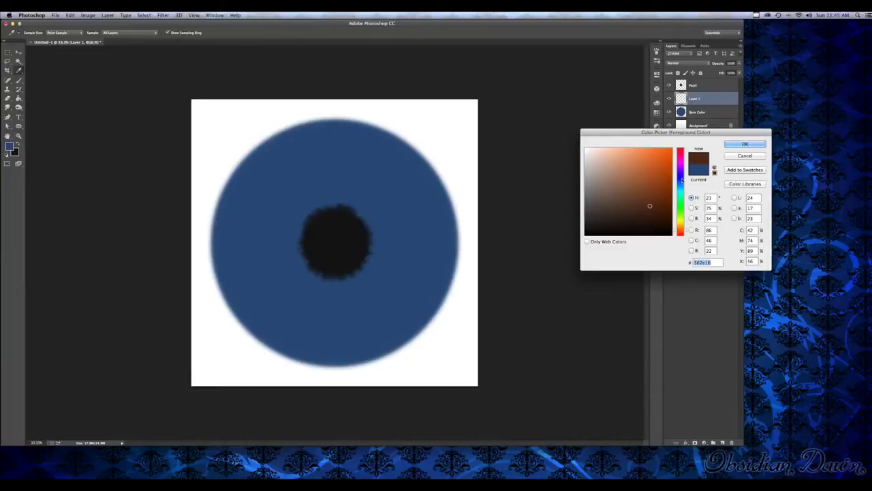
pyautogui.click(654, 203)
pyautogui.click(747, 144)
pyautogui.press('b')
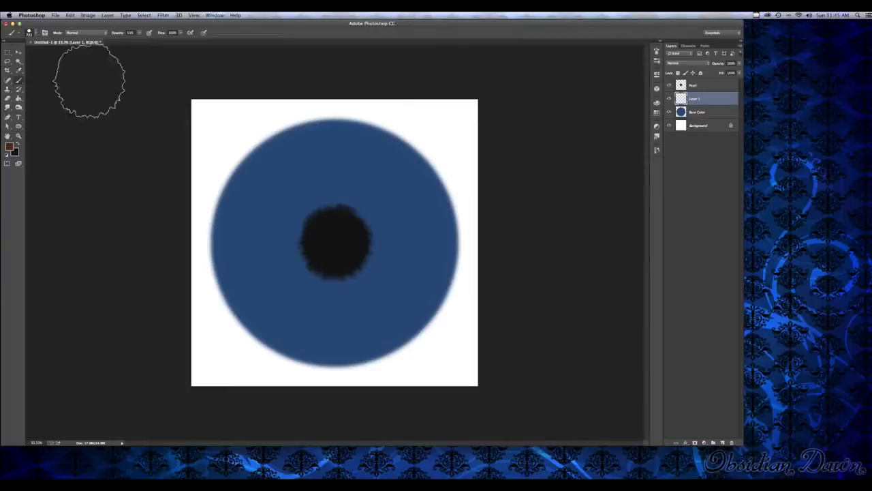
# - Choose the spiky inner-ring brush and stamp brown rays around the pupil on Layer 1
pyautogui.click(29, 32)
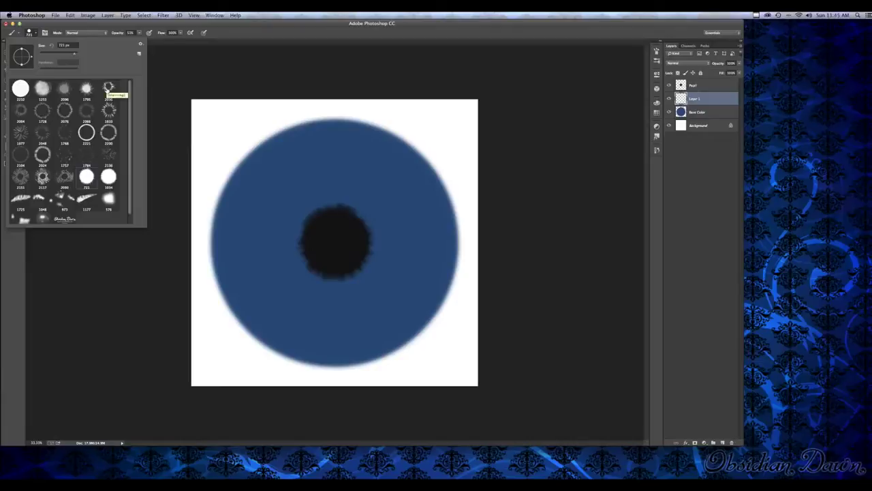
pyautogui.click(108, 87)
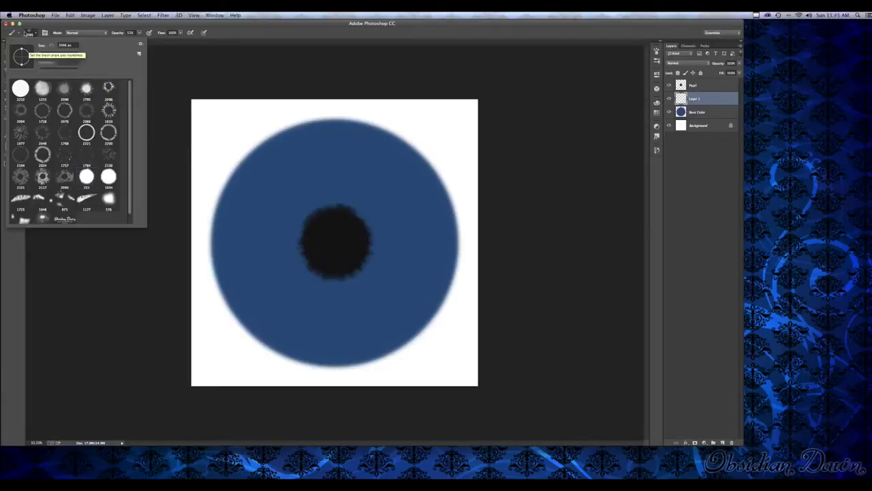
pyautogui.click(178, 55)
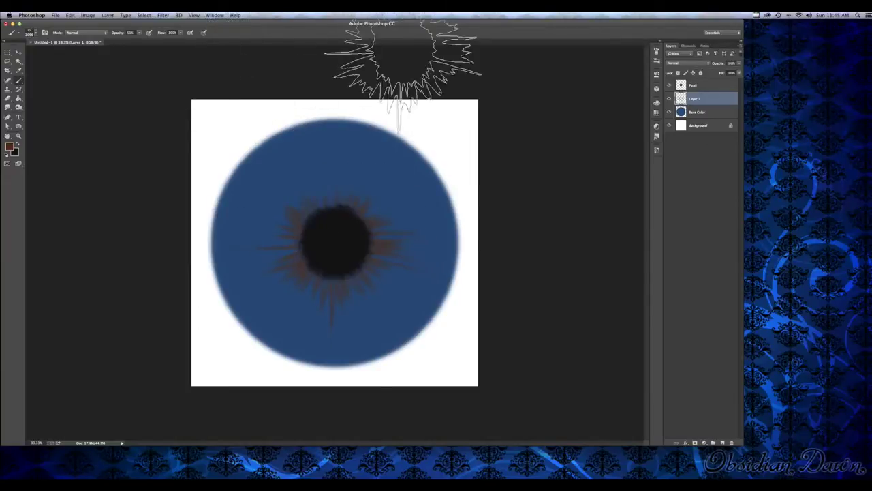
# - Choose the next, softer ring brush, add a new layer above Layer 1, and stamp brown texture around the pupil
pyautogui.click(36, 33)
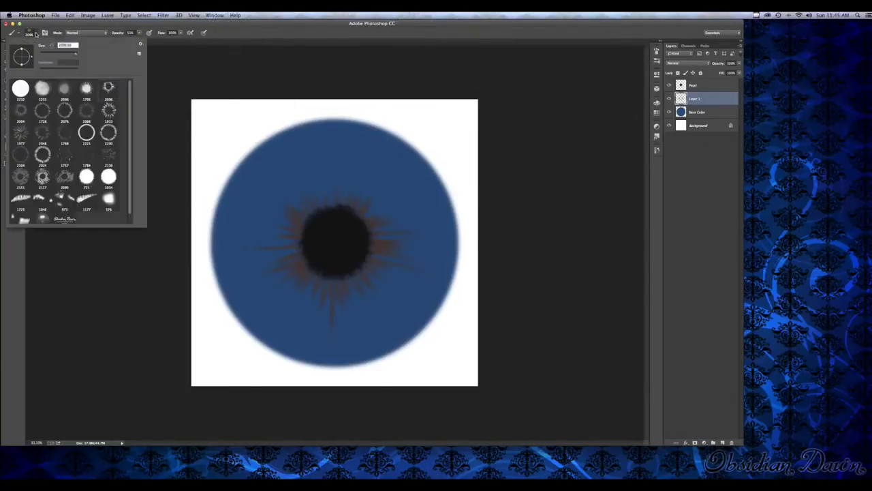
pyautogui.click(24, 115)
pyautogui.click(35, 34)
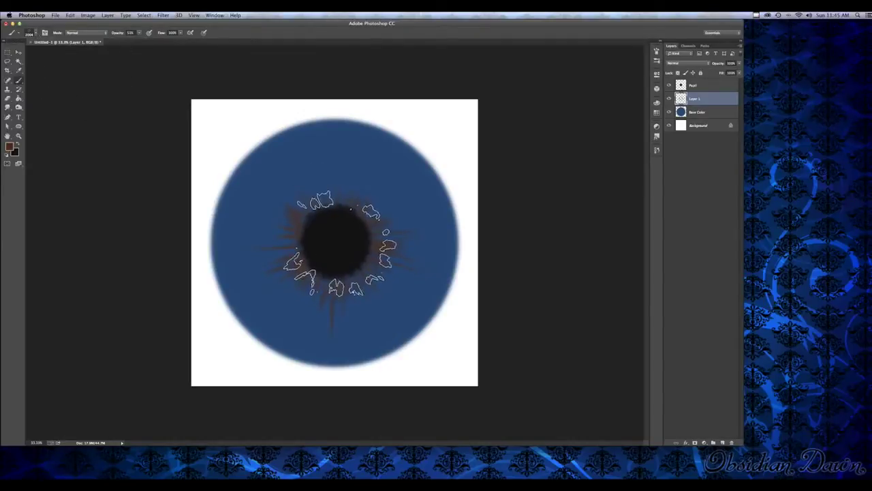
pyautogui.click(722, 442)
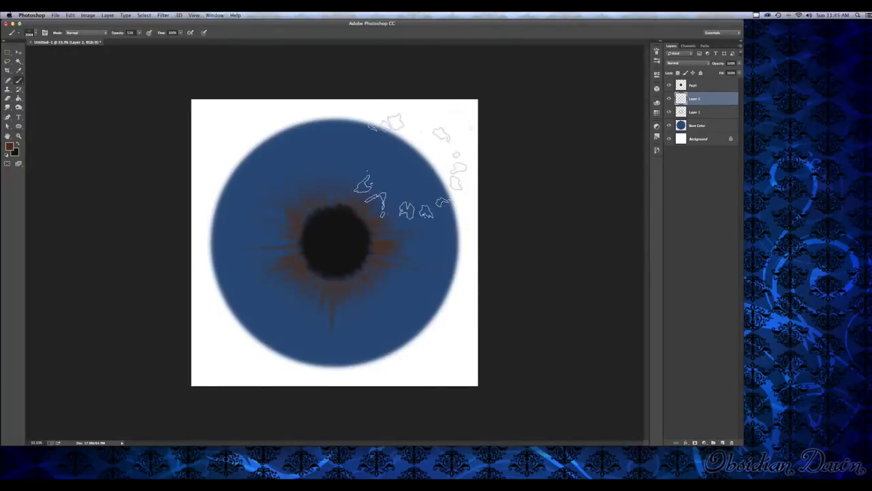
# - Reduce the ring brush to about 1790 px and stamp more brown around the pupil on Layer 2
pyautogui.click(33, 35)
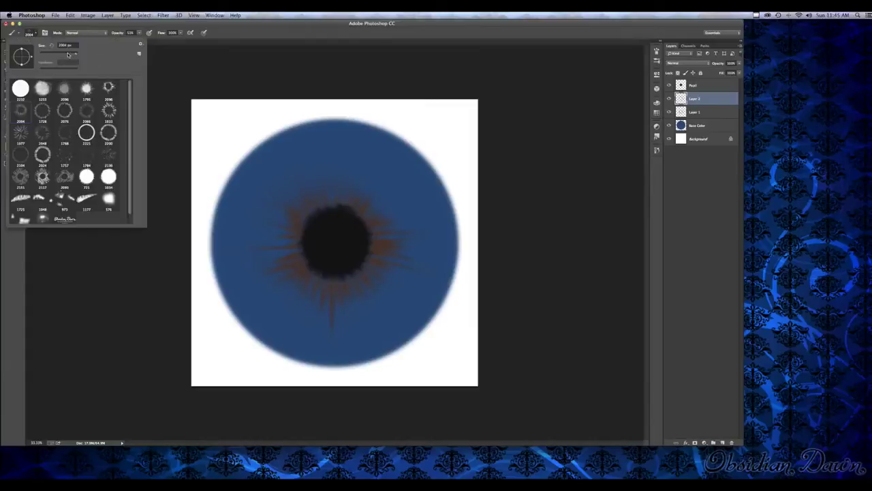
pyautogui.click(75, 53)
pyautogui.click(37, 34)
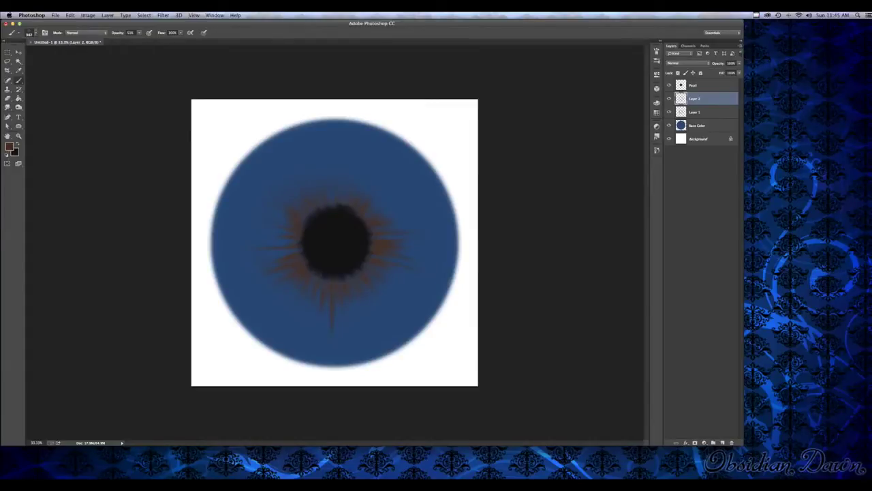
pyautogui.click(35, 35)
pyautogui.doubleClick(62, 45)
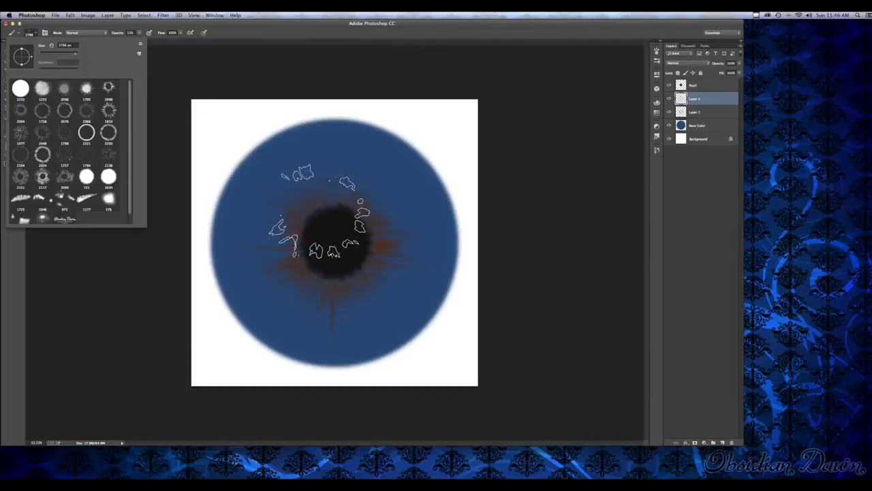
pyautogui.click(336, 240)
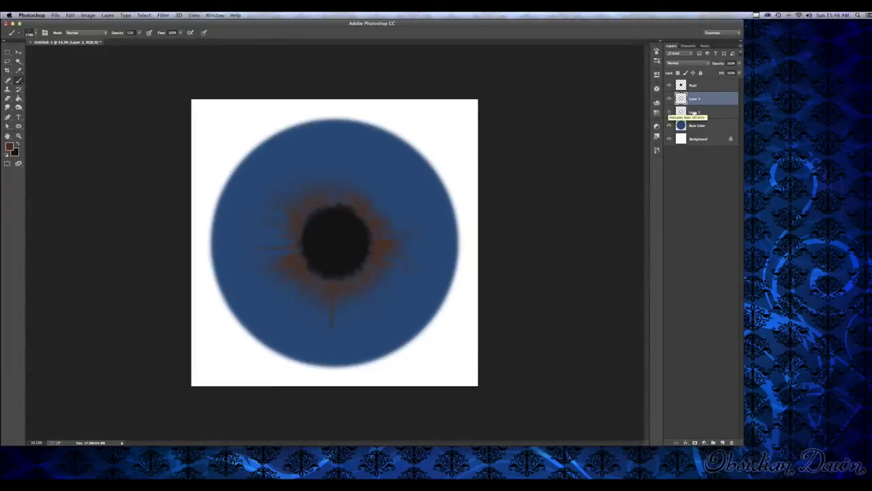
# - Lower Layer 1's opacity to about 64% and set its blending mode to Overlay
pyautogui.click(695, 112)
pyautogui.moveTo(734, 70); pyautogui.dragTo(725, 71)
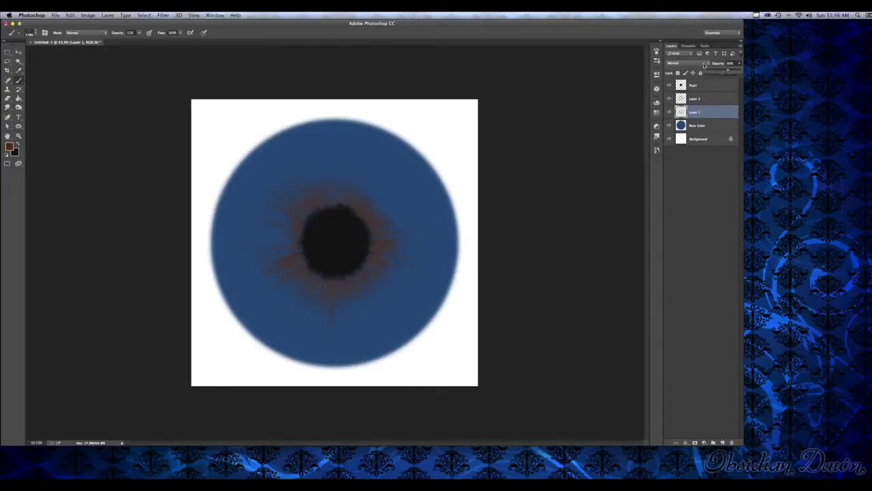
pyautogui.click(682, 62)
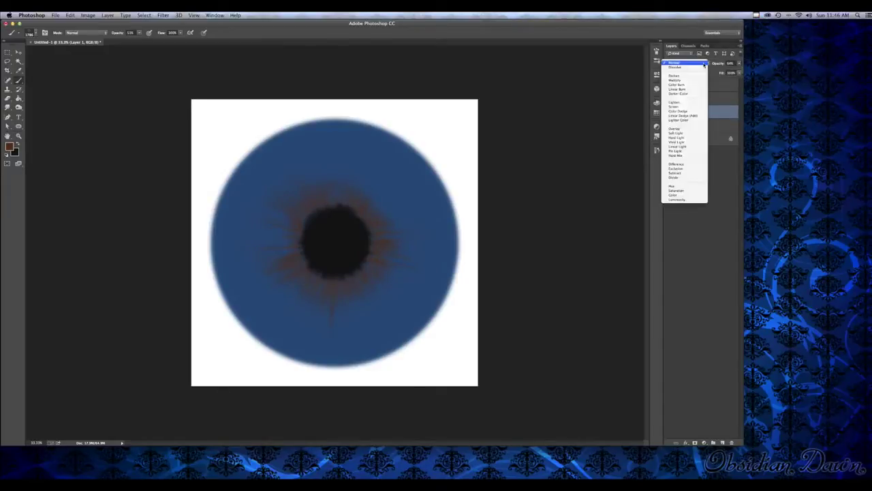
pyautogui.click(675, 129)
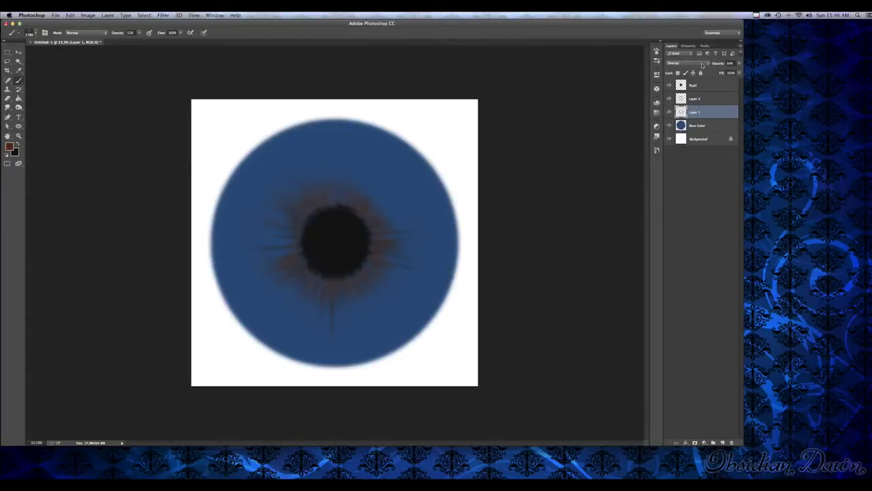
# - Try the Color blending mode on Layer 1, and set the layer's blending mode to Normal
pyautogui.click(702, 64)
pyautogui.click(681, 128)
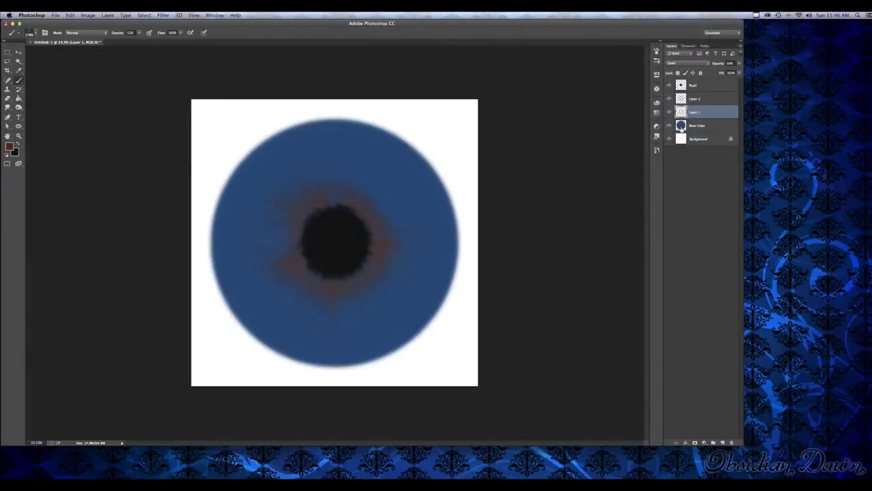
pyautogui.click(707, 64)
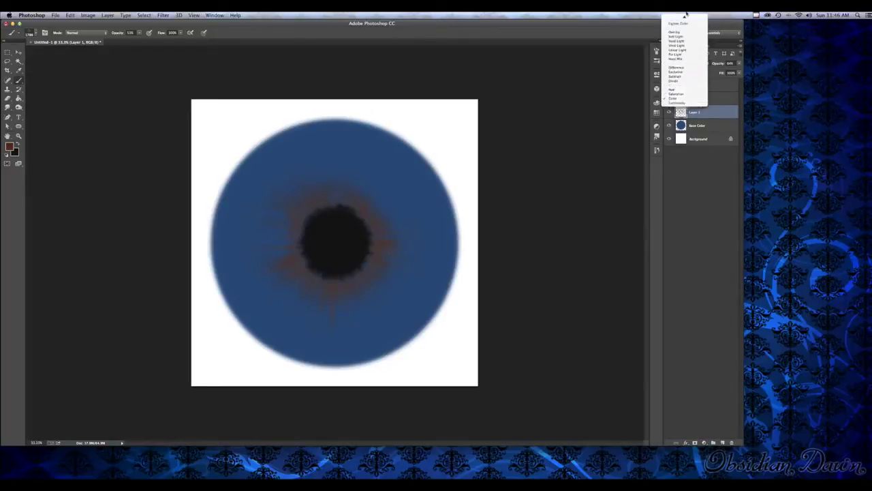
pyautogui.click(682, 18)
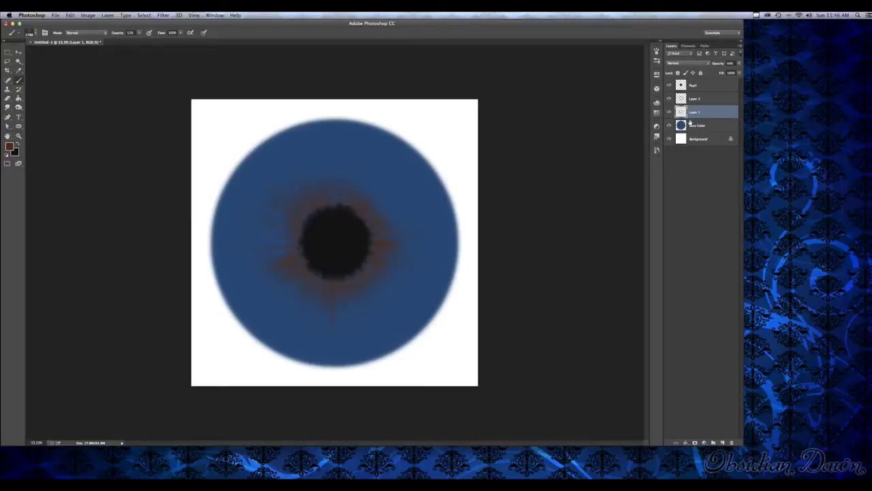
# - Rename Layer 1 as Browns1 and Layer 2 as Browns2
pyautogui.doubleClick(694, 113)
pyautogui.write('Iris')
pyautogui.press('Return')
pyautogui.doubleClick(695, 99)
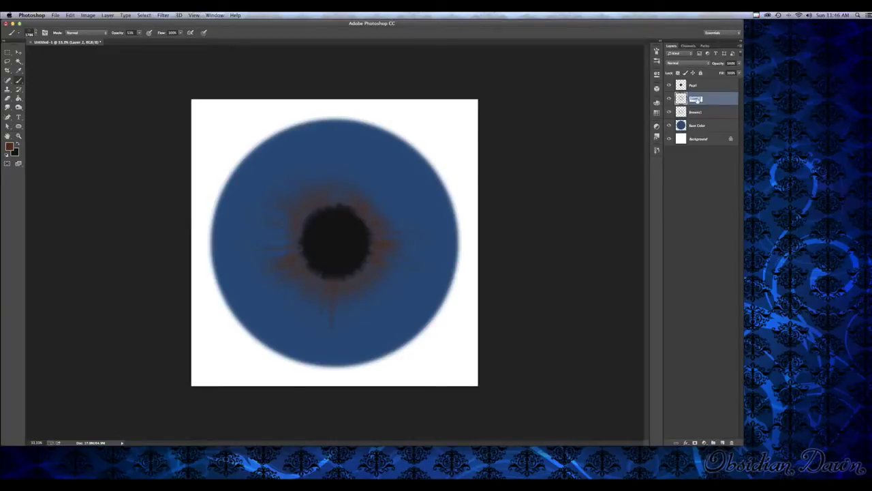
pyautogui.write('Browns2')
pyautogui.press('Return')
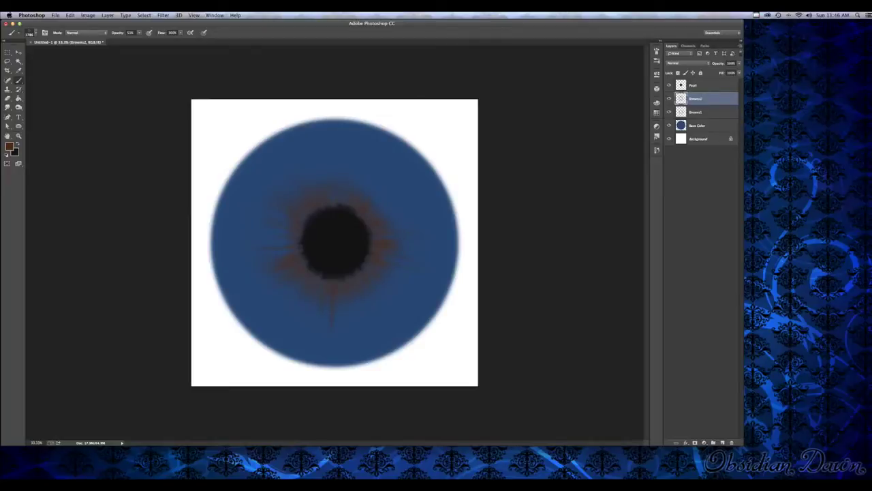
# - Add a new layer above Browns2 and set the foreground color to a bright blue, about RGB 26, 134, 217
pyautogui.click(723, 442)
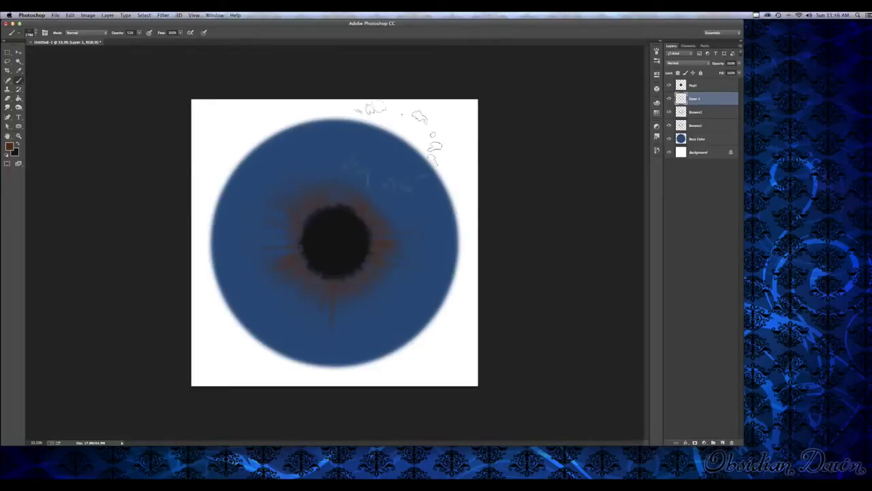
pyautogui.click(9, 146)
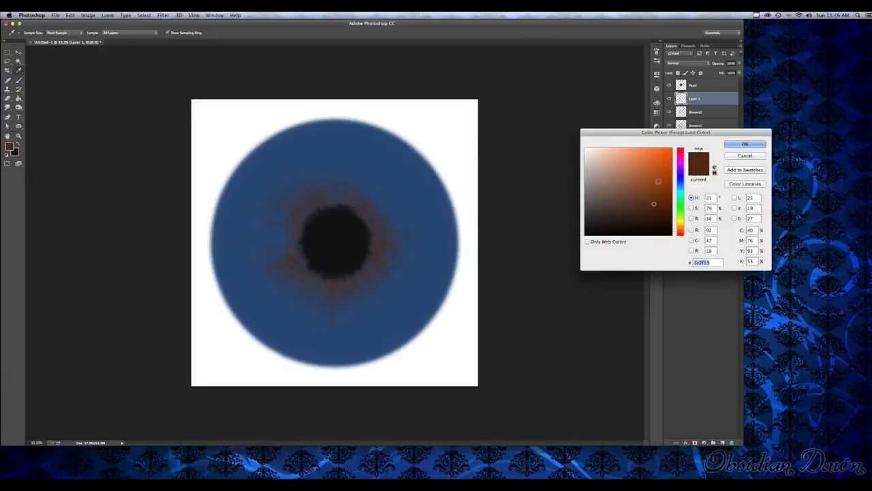
pyautogui.click(683, 184)
pyautogui.click(652, 157)
pyautogui.click(655, 176)
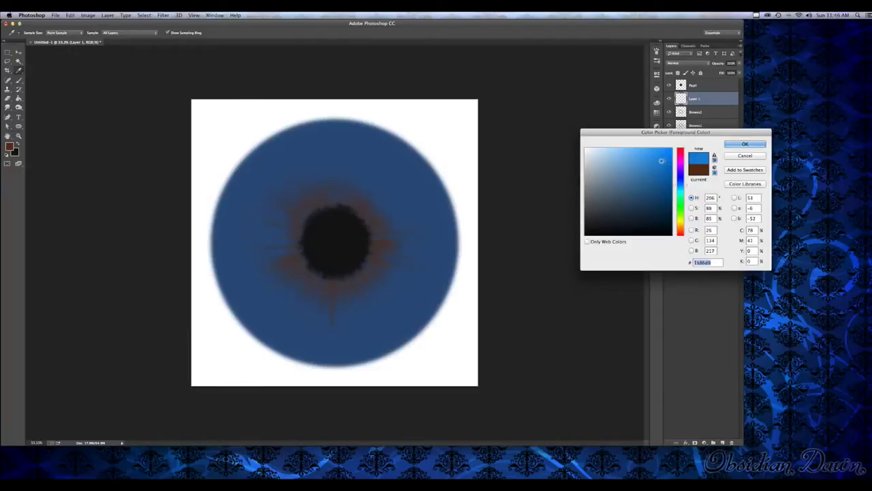
pyautogui.click(744, 144)
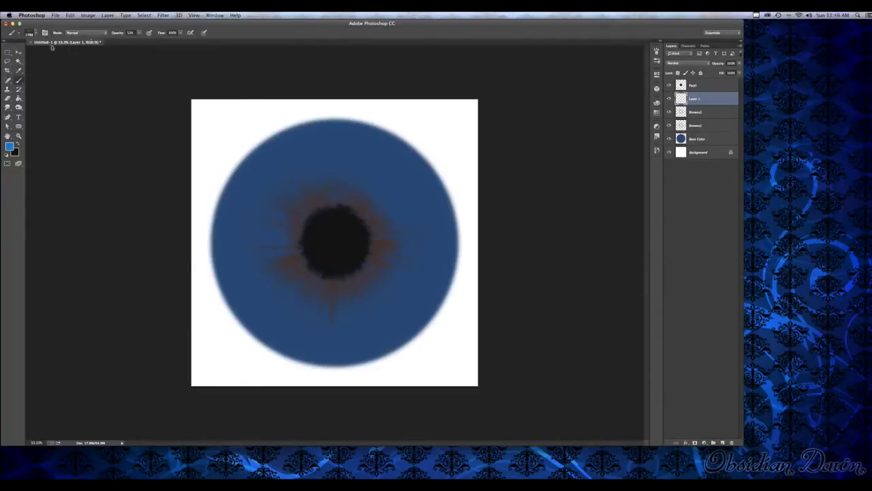
# - Choose the 2066 px ring brush and stamp bright blue streaks around the middle of the iris on the new layer
pyautogui.click(30, 34)
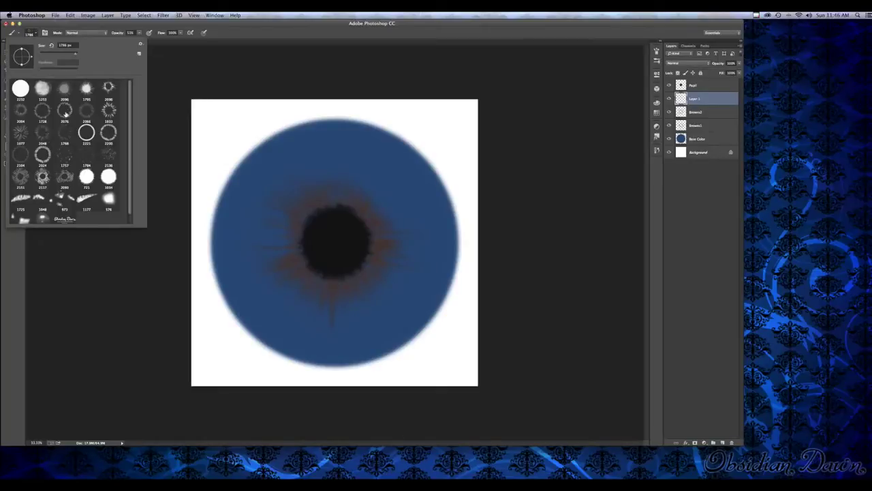
pyautogui.click(87, 111)
pyautogui.click(37, 34)
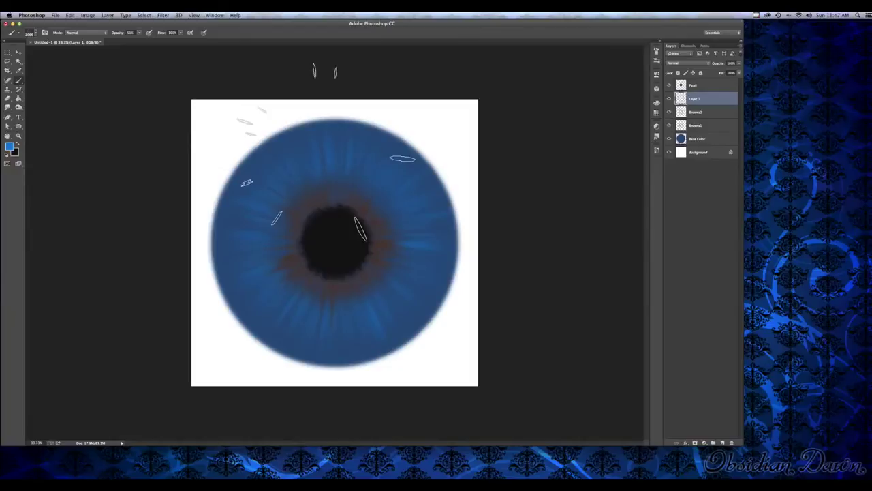
# - Nudge the blue streaks slightly to center them around the pupil, and rename their layer middle1
pyautogui.click(19, 53)
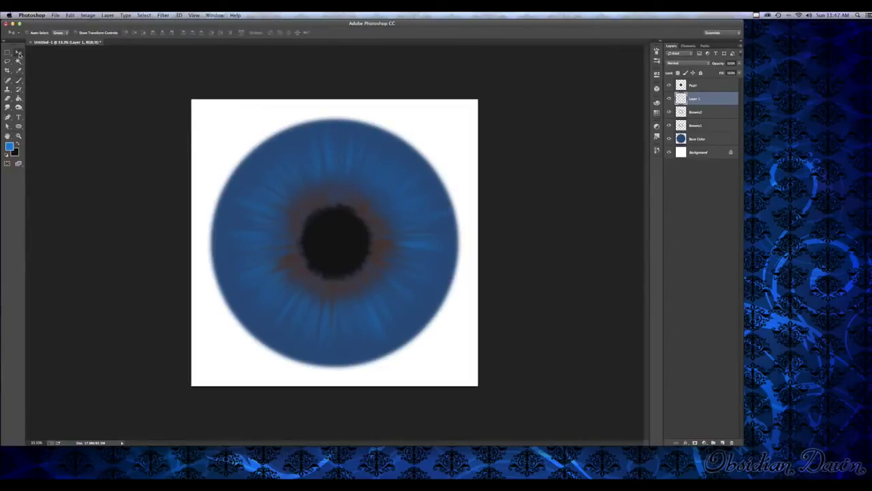
pyautogui.moveTo(346, 216); pyautogui.dragTo(352, 219)
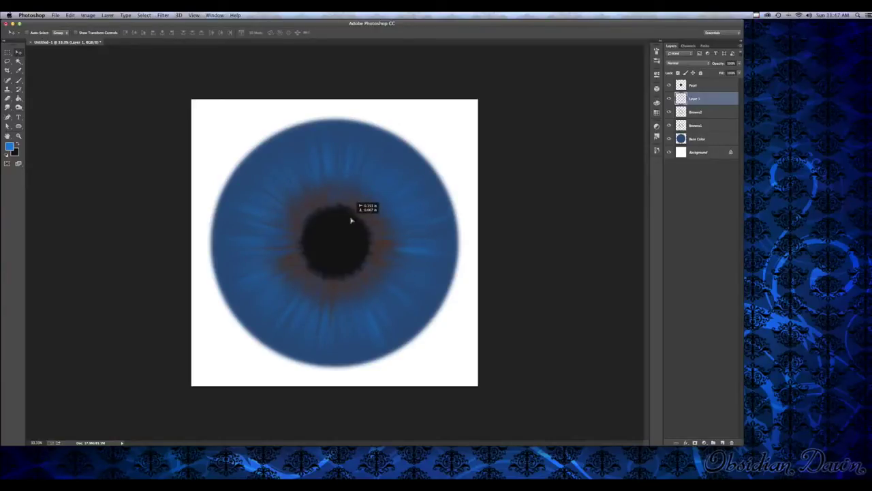
pyautogui.moveTo(350, 218); pyautogui.dragTo(350, 217)
pyautogui.doubleClick(693, 99)
pyautogui.write('Blues1')
pyautogui.press('Return')
# - Add a new layer above middle1 and choose the 1768 px streaky ring brush
pyautogui.click(723, 443)
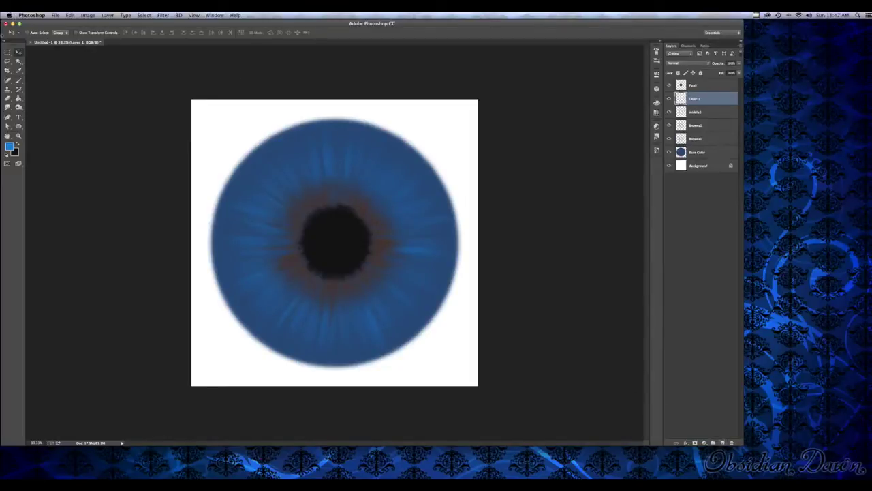
pyautogui.click(18, 81)
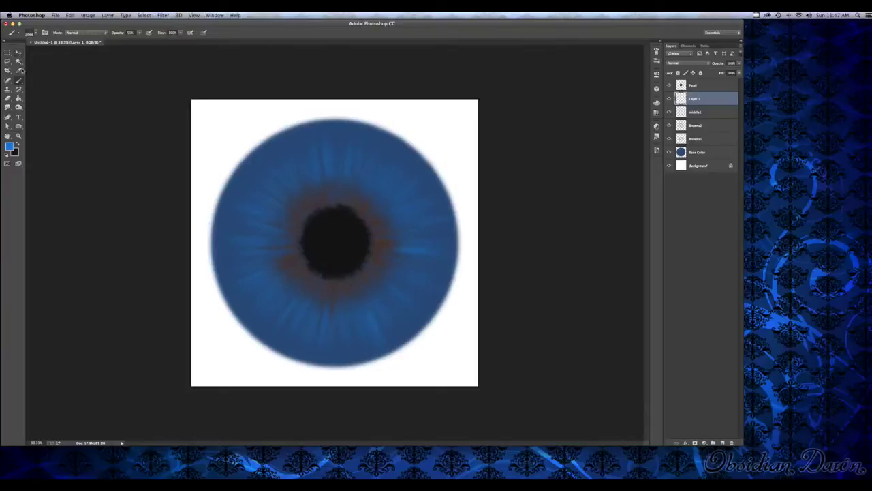
pyautogui.click(34, 33)
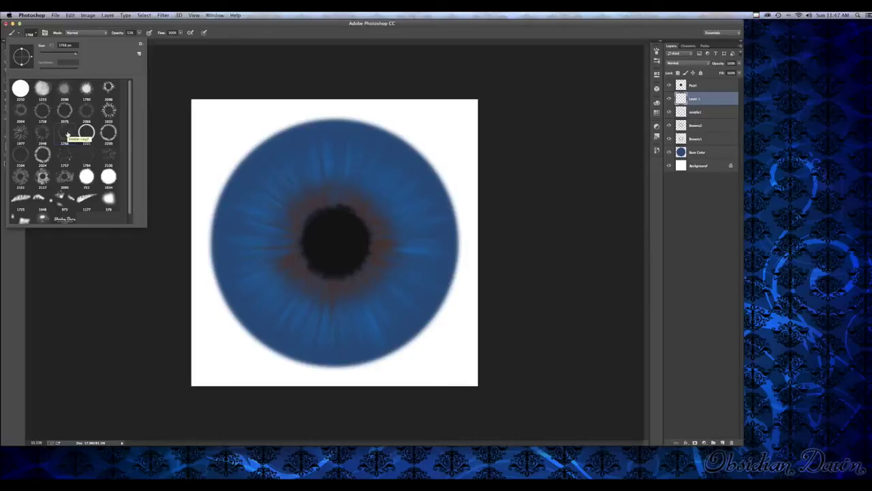
pyautogui.click(34, 34)
# - Shift the foreground color to a lighter cyan-blue and stamp streaks around the pupil on the new layer
pyautogui.click(10, 146)
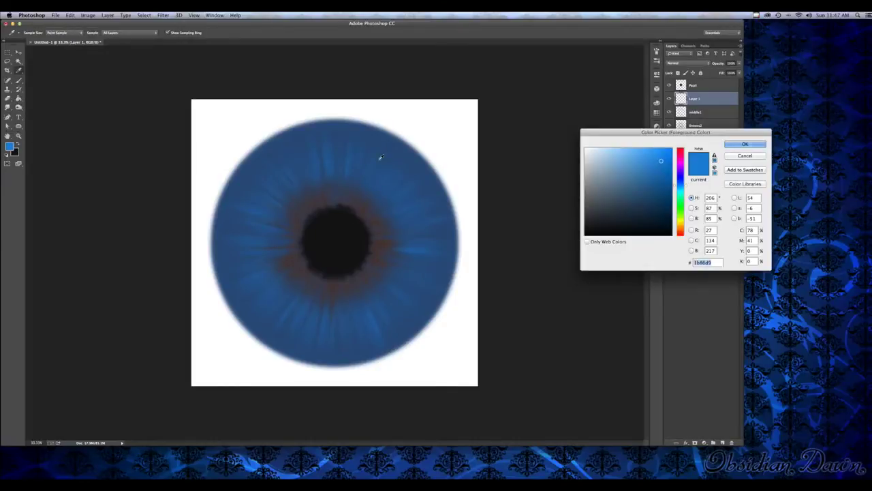
pyautogui.click(680, 191)
pyautogui.click(745, 145)
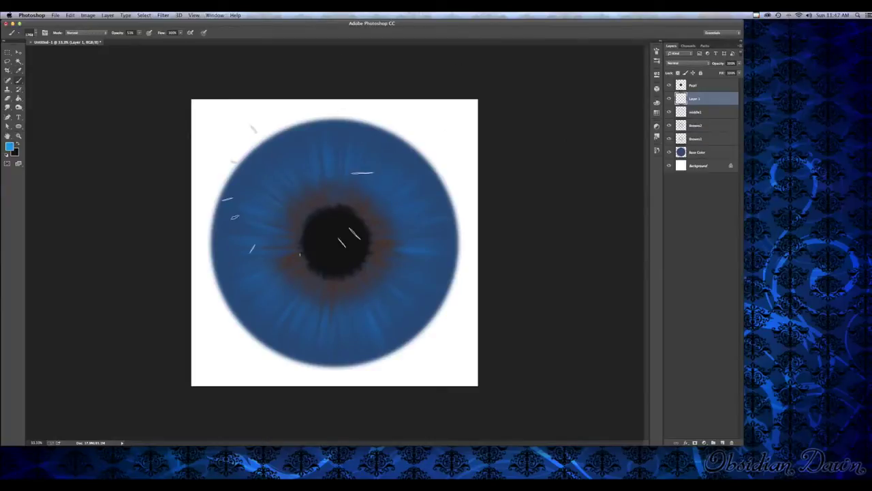
pyautogui.click(334, 242)
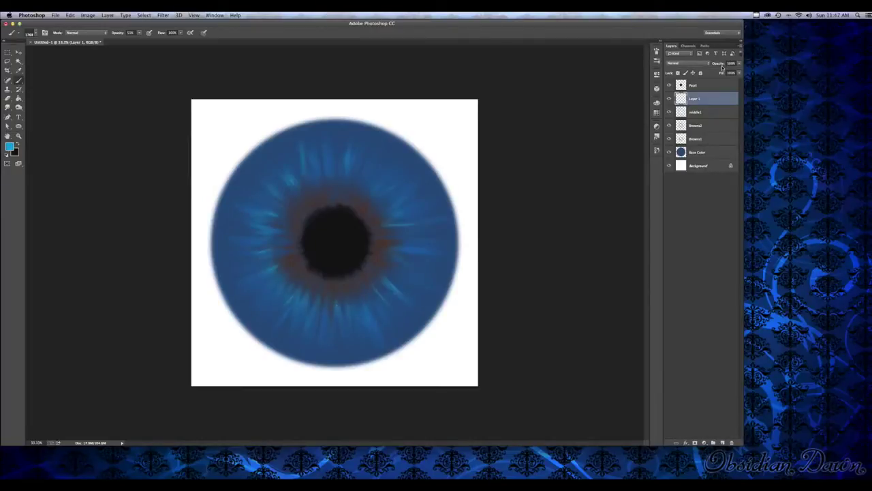
# - Shift the cyan streaks slightly to align them with the iris, and set their layer's blending mode to Overlay
pyautogui.click(19, 53)
pyautogui.moveTo(302, 214); pyautogui.dragTo(304, 218)
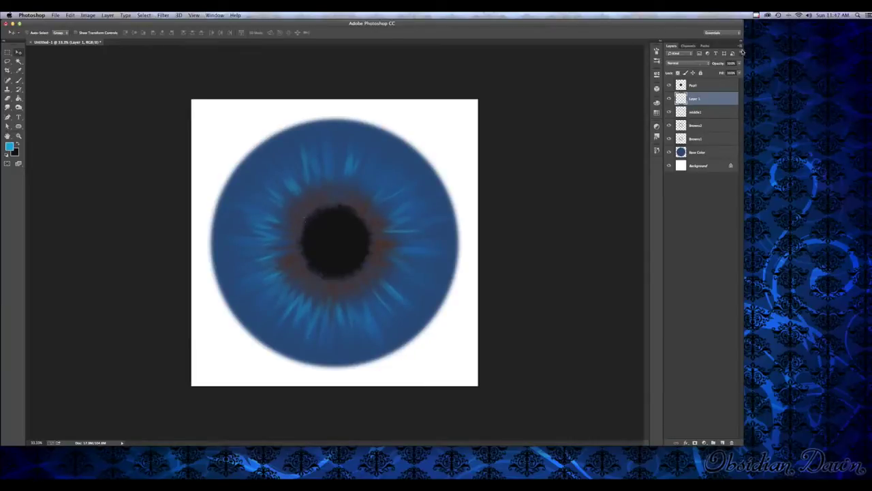
pyautogui.click(708, 65)
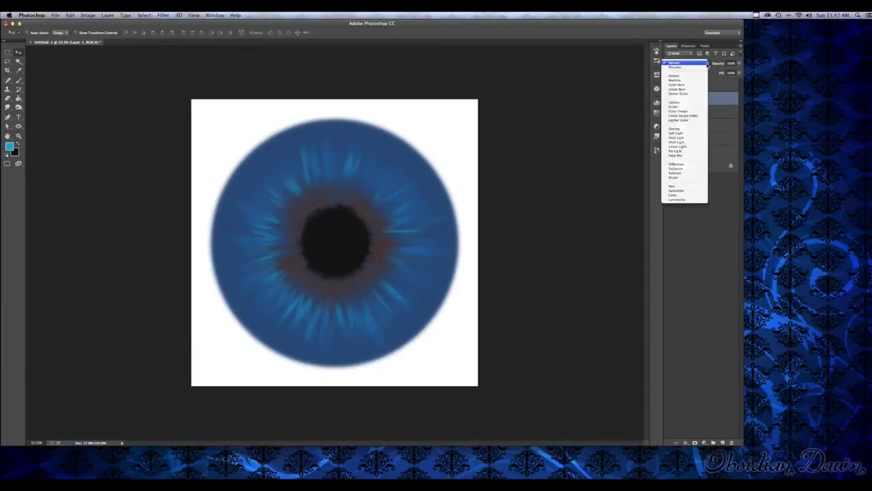
pyautogui.click(678, 129)
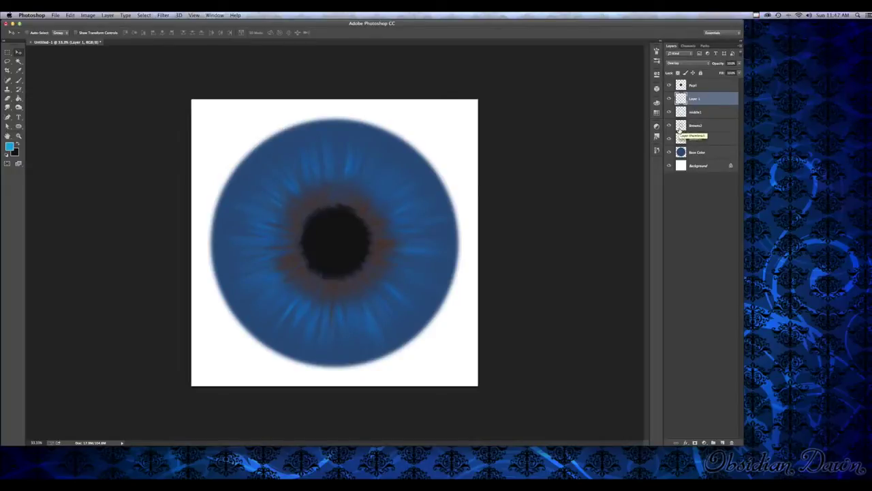
# - Rename the Overlay streak layer as middle2
pyautogui.doubleClick(694, 99)
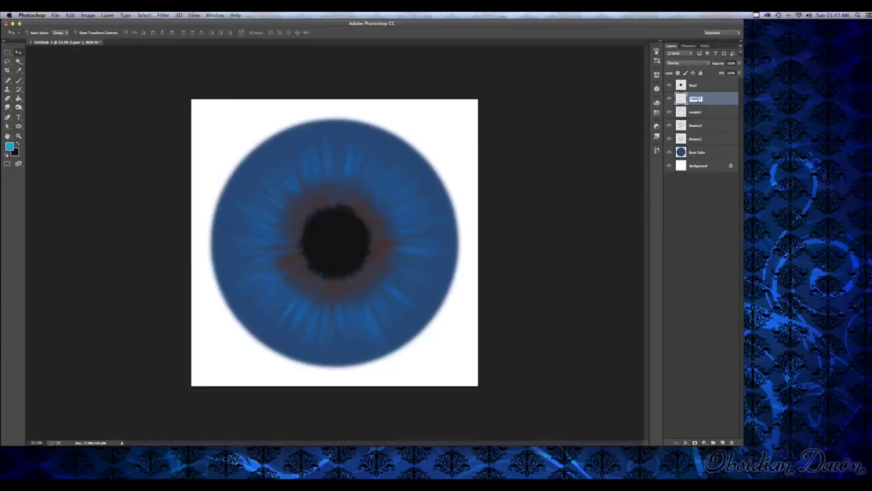
pyautogui.write('middle2')
pyautogui.press('Return')
# - Add a new layer above middle2 and choose the 1795 px spiky burst brush
pyautogui.click(723, 442)
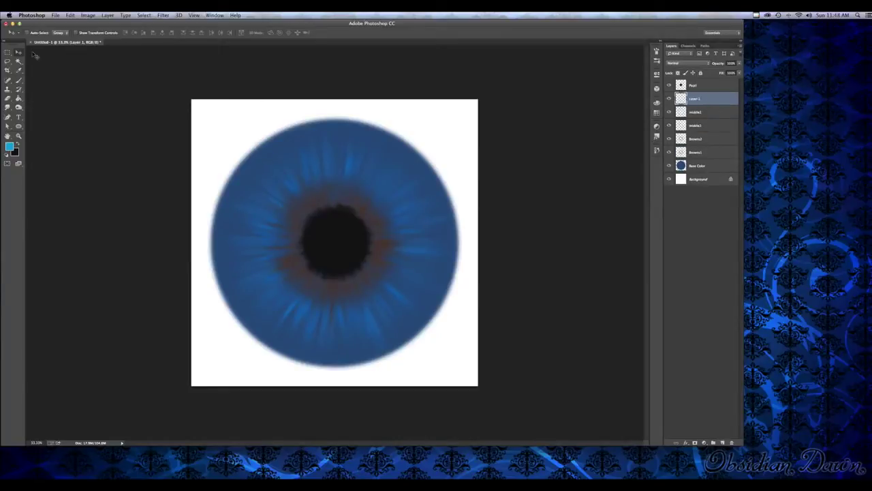
pyautogui.click(18, 79)
pyautogui.click(36, 33)
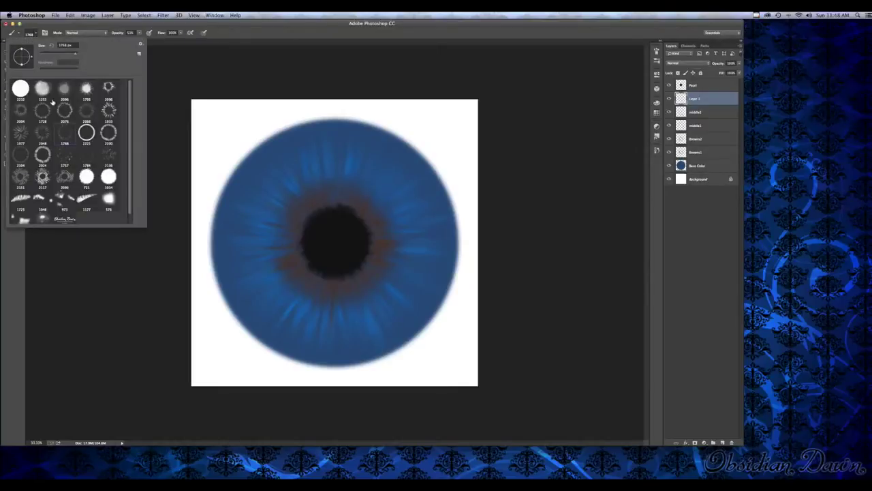
pyautogui.click(39, 32)
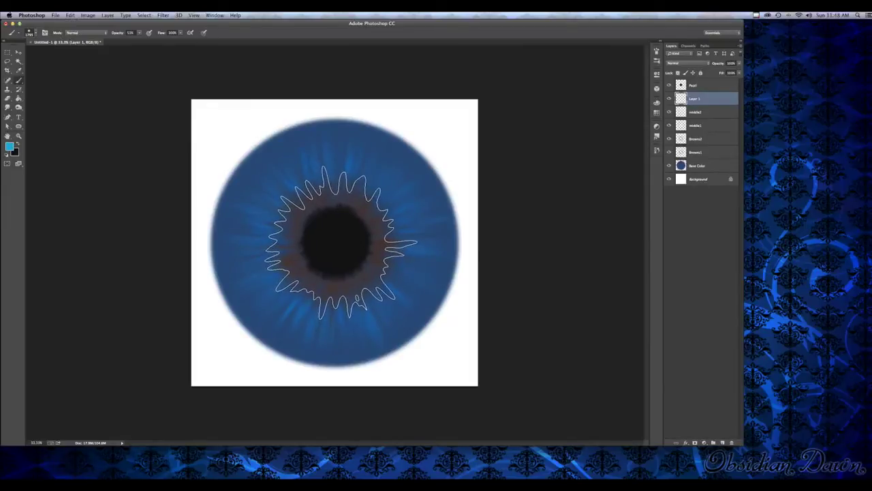
# - Try stamping the spiky burst in cyan over the pupil area, and undo the stamp
pyautogui.click(341, 242)
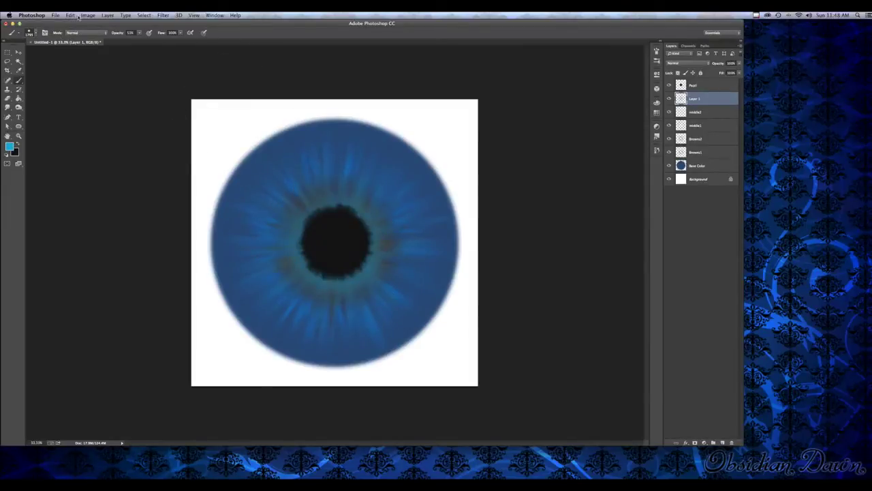
pyautogui.press('super+z')
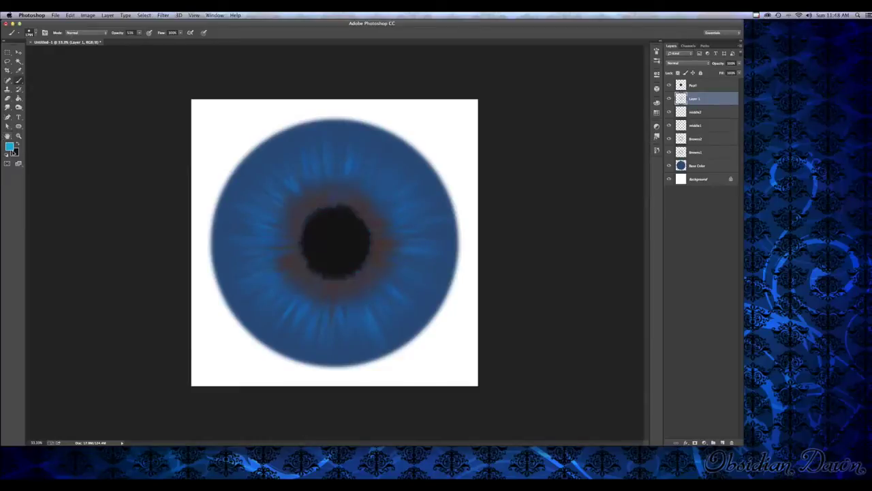
# - Sample a blue from the iris, brighten it as the foreground color, and stamp the spiky burst around the pupil
pyautogui.click(10, 146)
pyautogui.click(304, 151)
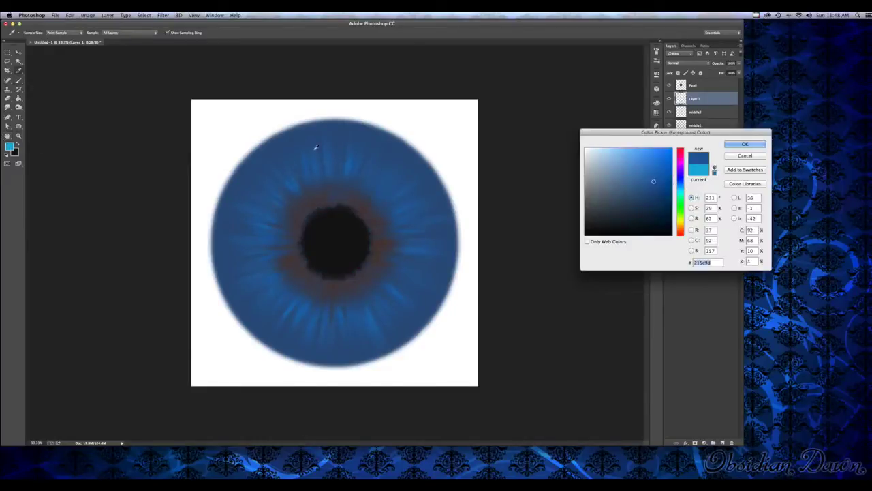
pyautogui.click(662, 150)
pyautogui.click(745, 144)
pyautogui.press('b')
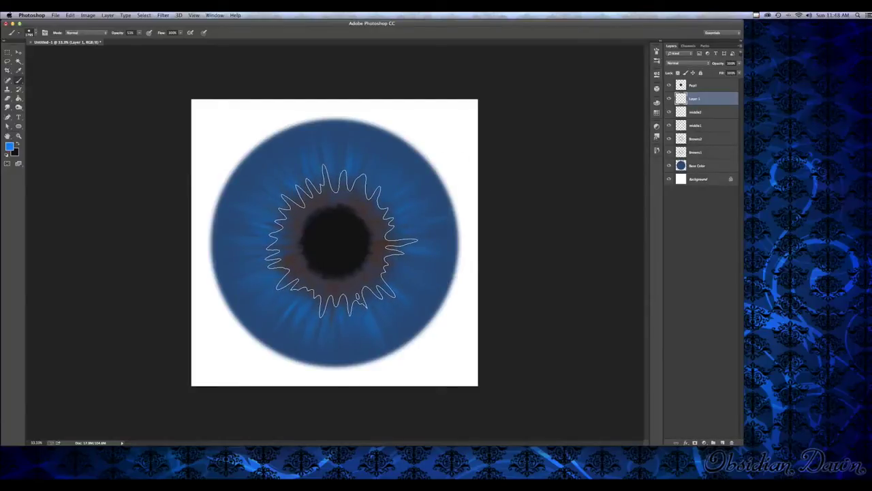
pyautogui.click(338, 242)
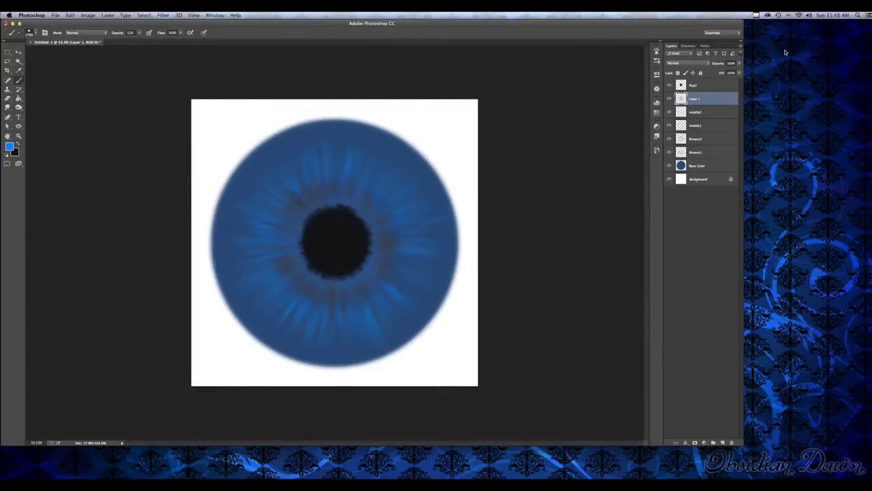
# - Lower the blue burst layer's opacity to roughly half and rename the layer middle blue
pyautogui.click(739, 63)
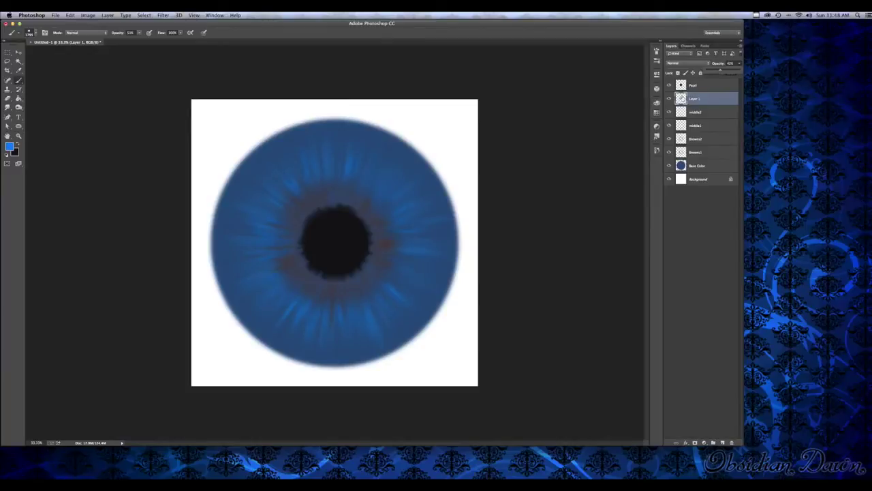
pyautogui.doubleClick(694, 99)
pyautogui.write('middle blue')
pyautogui.press('Return')
# - Add a new layer above middle blue and choose the 2221 px solid outer ring brush
pyautogui.click(722, 442)
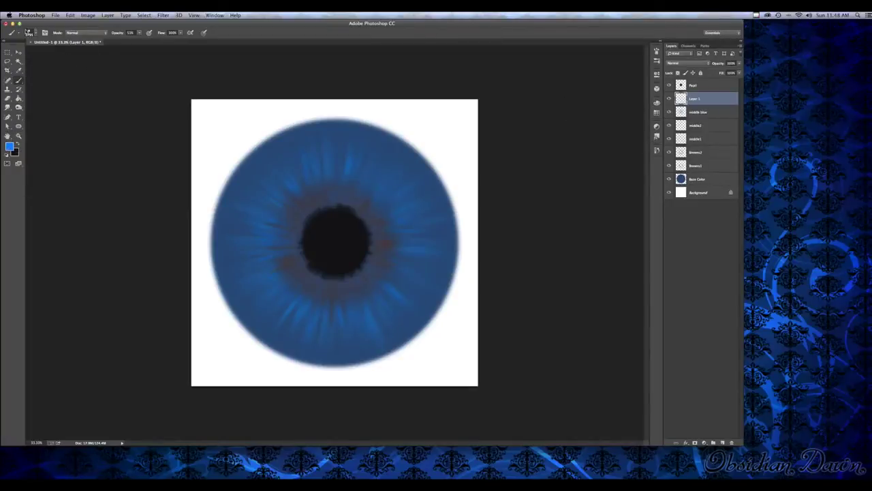
pyautogui.click(35, 34)
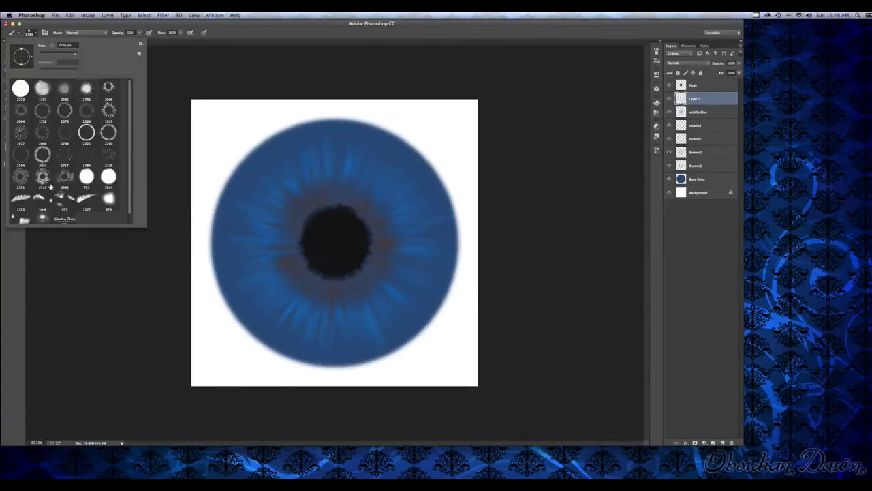
pyautogui.click(86, 133)
pyautogui.click(36, 34)
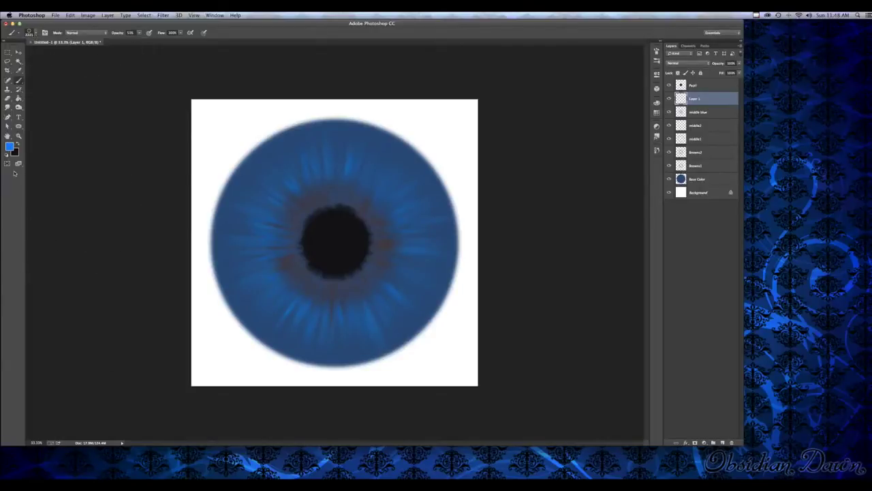
# - Set the foreground color to dark blue #002853 and stamp the solid outer ring over the edge of the iris
pyautogui.click(10, 146)
pyautogui.click(659, 201)
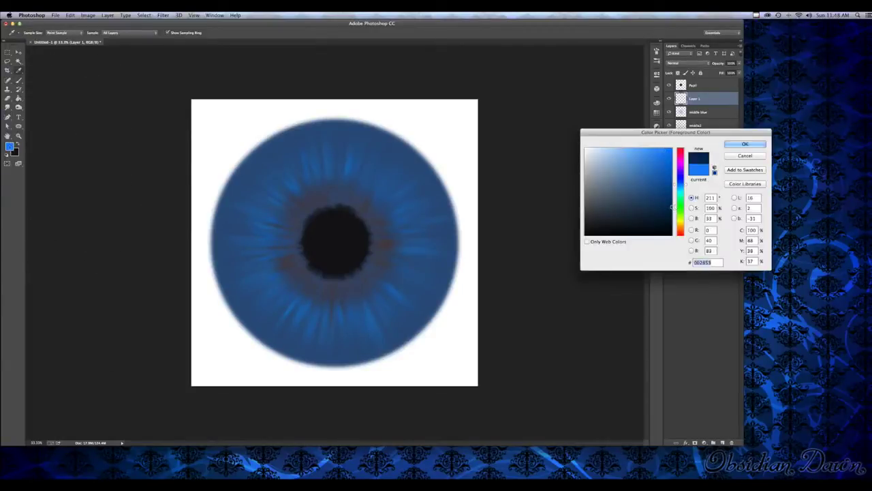
pyautogui.click(744, 144)
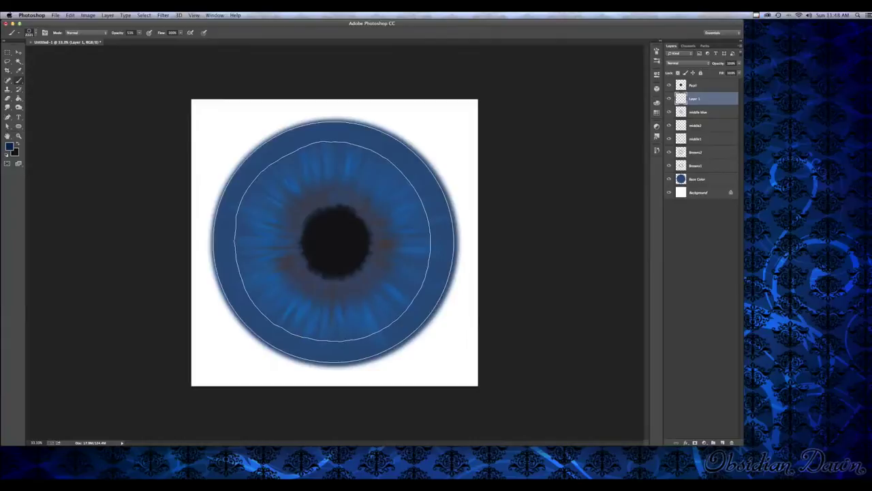
pyautogui.click(335, 241)
pyautogui.click(335, 241)
# - Slightly lower the opacity of the dark ring layer
pyautogui.click(739, 62)
pyautogui.moveTo(739, 71); pyautogui.dragTo(730, 70)
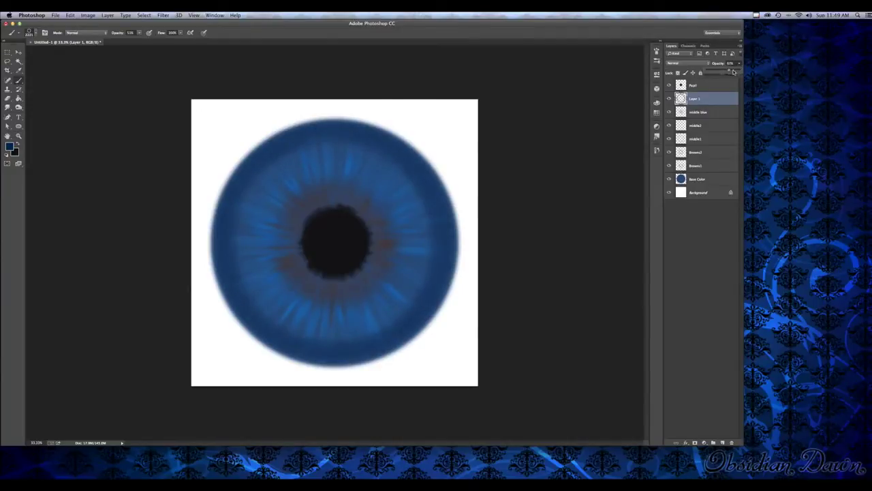
pyautogui.click(740, 64)
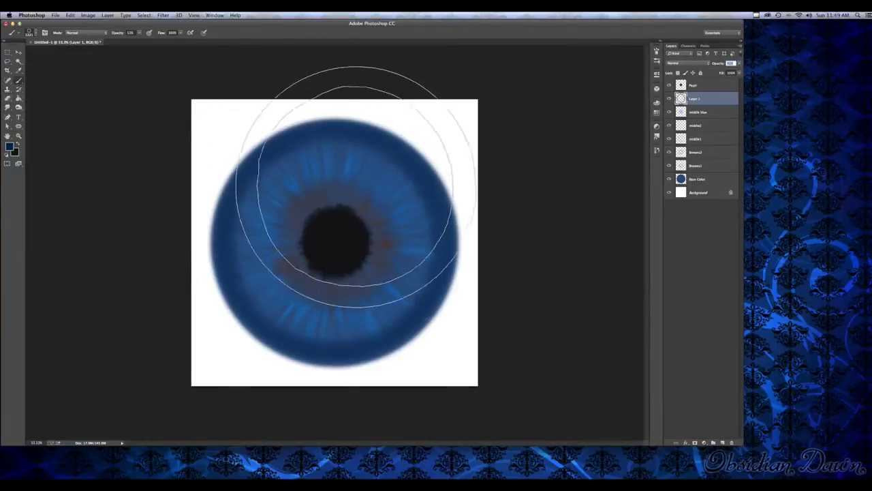
# - Soften the dark ring's inner edge all around the iris with the Eraser and the 1253 px textured circle brush
pyautogui.click(7, 98)
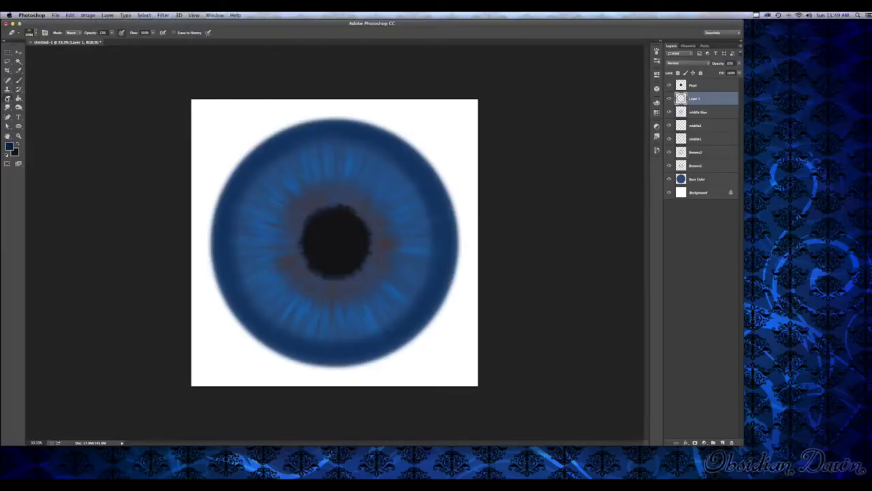
pyautogui.click(35, 33)
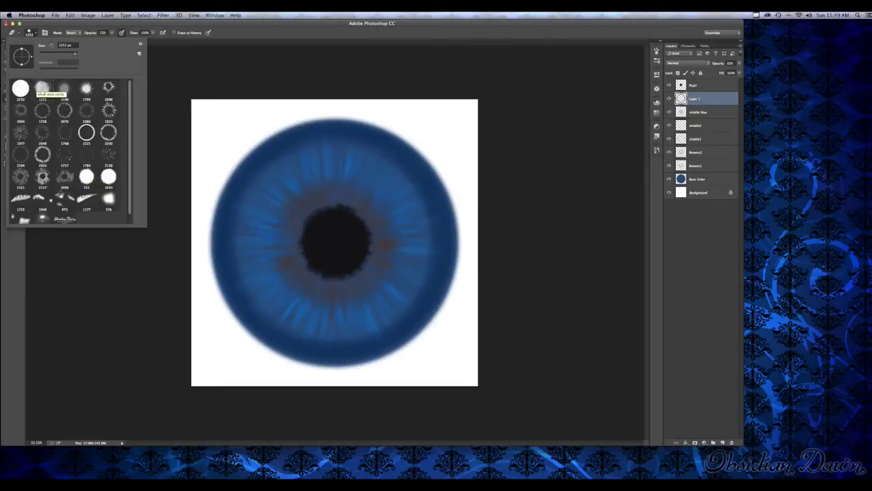
pyautogui.click(37, 33)
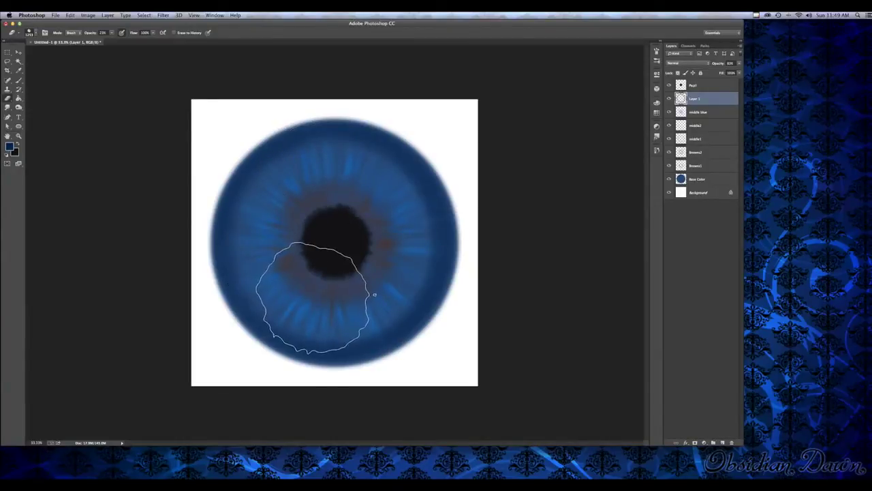
pyautogui.click(111, 33)
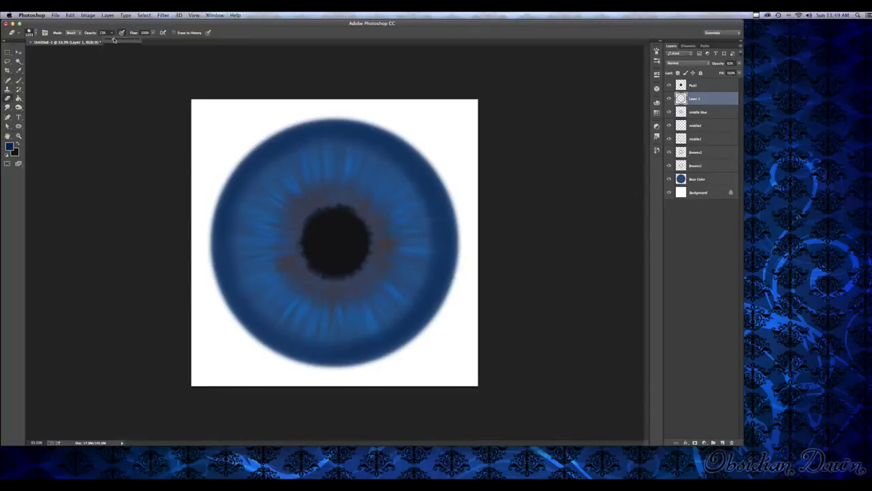
pyautogui.click(112, 35)
pyautogui.click(316, 300)
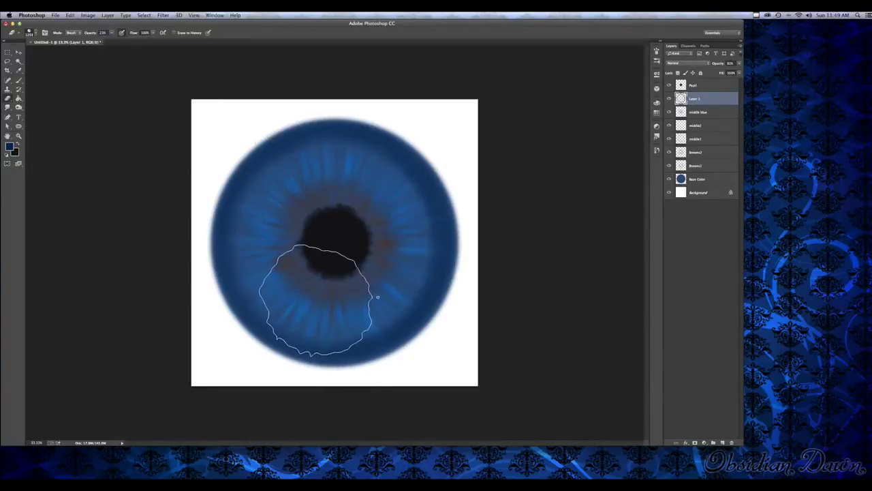
pyautogui.moveTo(322, 302)
pyautogui.mouseDown()
pyautogui.moveTo(378, 298)
pyautogui.moveTo(350, 304)
pyautogui.moveTo(402, 261)
pyautogui.moveTo(396, 211)
pyautogui.moveTo(379, 197)
pyautogui.moveTo(389, 235)
pyautogui.moveTo(353, 185)
pyautogui.moveTo(312, 179)
pyautogui.moveTo(286, 224)
pyautogui.moveTo(273, 191)
pyautogui.moveTo(324, 181)
pyautogui.moveTo(284, 288)
pyautogui.moveTo(354, 194)
pyautogui.mouseUp()
# - Set the dark ring layer's opacity to 100% and rename the layer darker edge
pyautogui.click(740, 65)
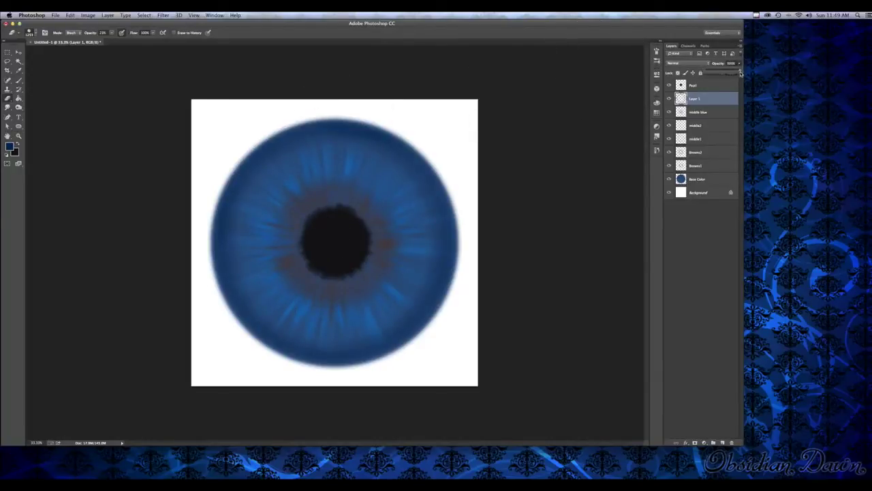
pyautogui.click(740, 66)
pyautogui.click(740, 66)
pyautogui.click(713, 99)
pyautogui.doubleClick(694, 99)
pyautogui.write('darker edge')
pyautogui.press('Return')
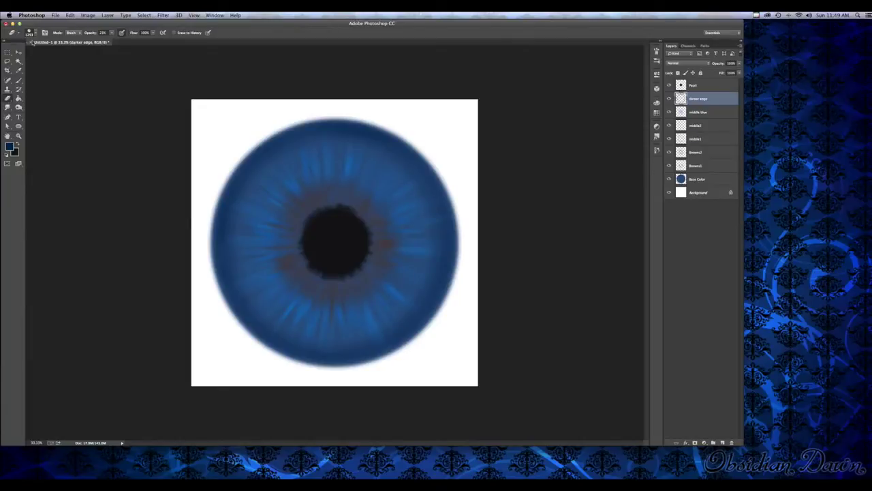
# - Set the foreground color to bright blue #11a1e4 and add a new layer above middle blue
pyautogui.click(37, 34)
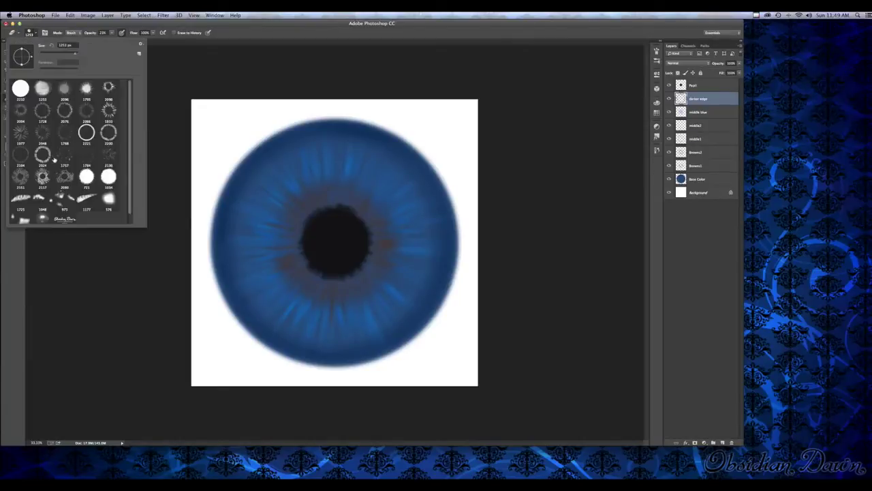
pyautogui.doubleClick(48, 158)
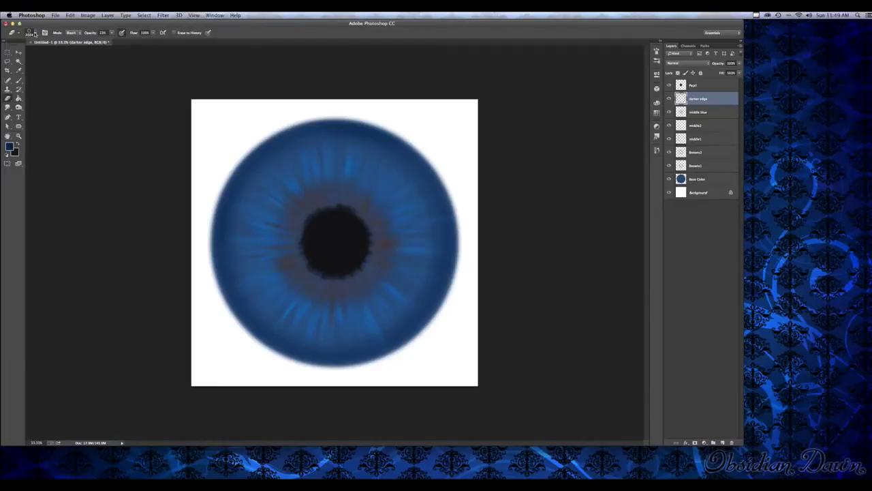
pyautogui.click(9, 145)
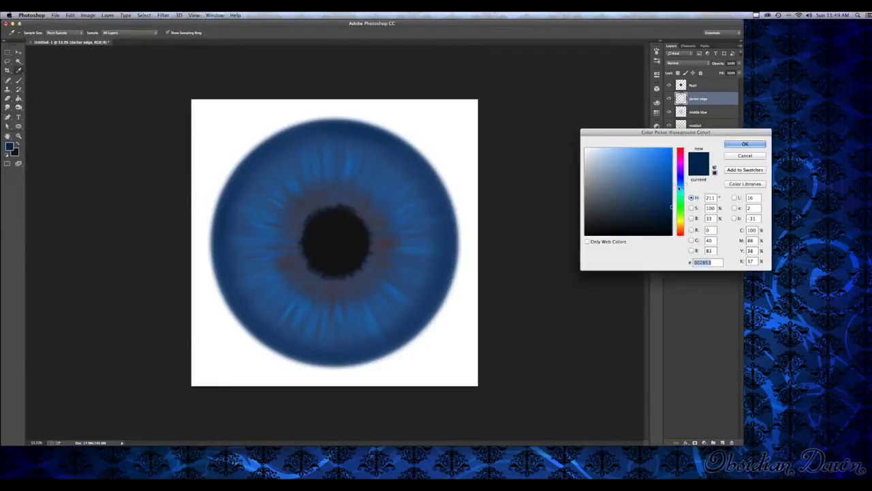
pyautogui.click(681, 188)
pyautogui.click(662, 164)
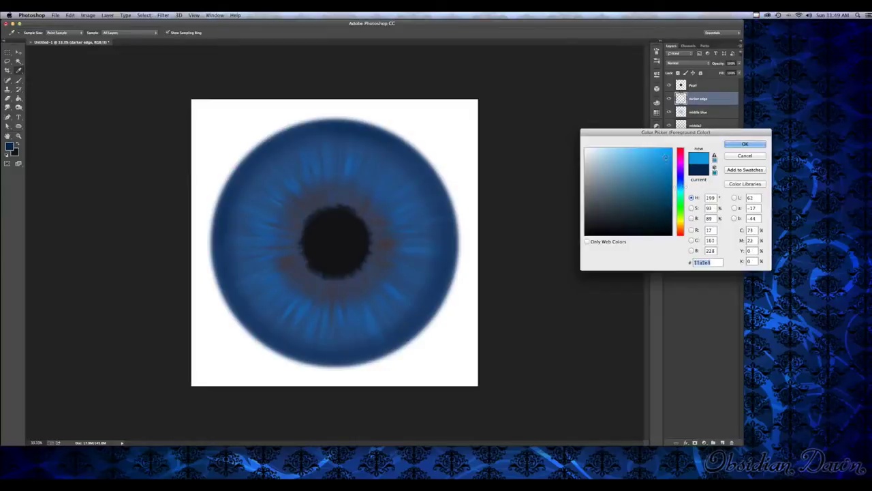
pyautogui.click(737, 145)
pyautogui.click(699, 113)
pyautogui.click(727, 440)
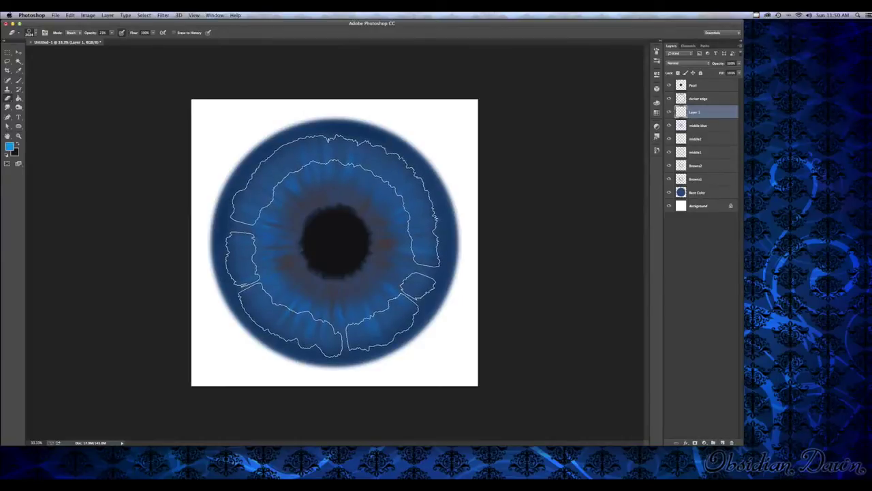
# - Stamp the 2024 px uneven ring in bright blue over the outer iris with the Brush tool
pyautogui.press('super+d')
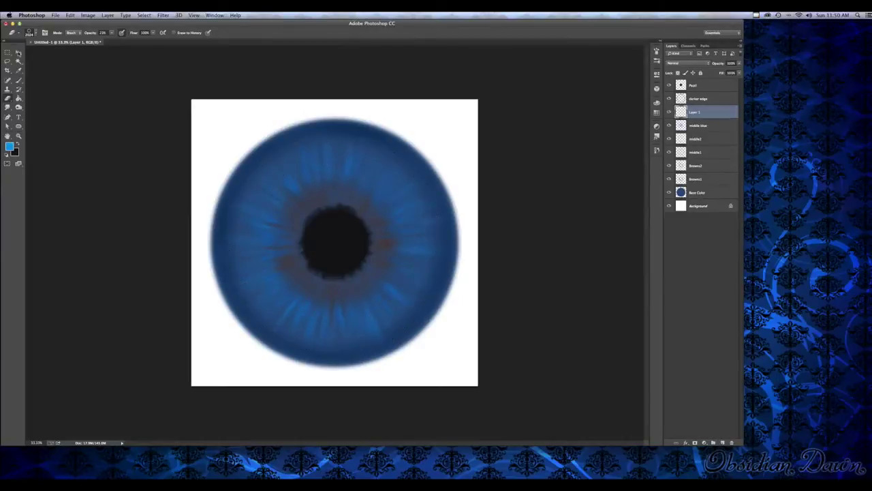
pyautogui.click(19, 82)
pyautogui.click(34, 32)
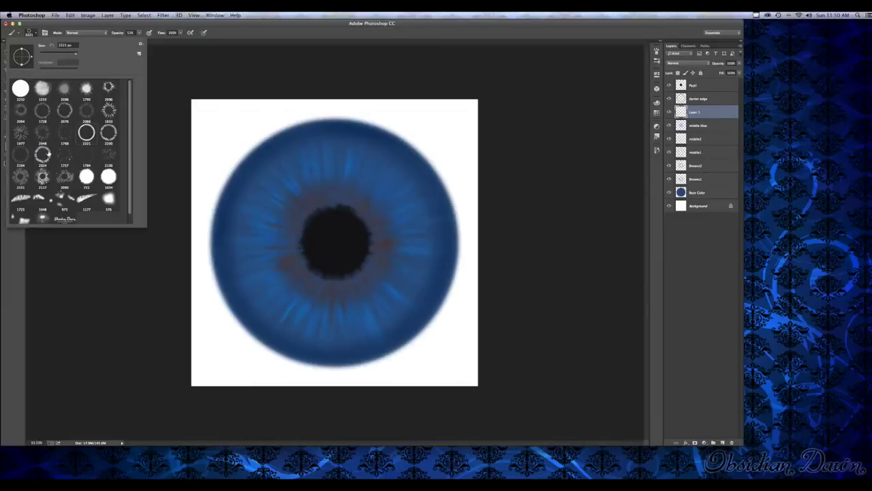
pyautogui.click(36, 35)
pyautogui.press('super+shift+d')
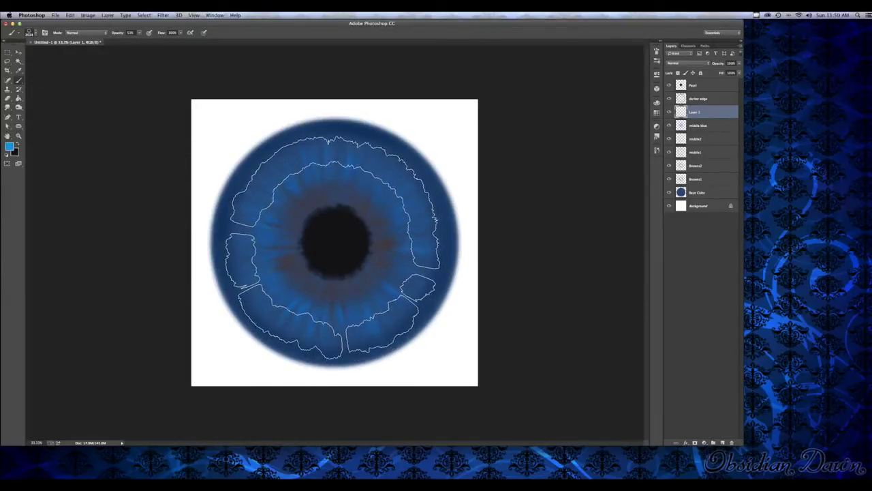
pyautogui.click(334, 245)
pyautogui.press('super+d')
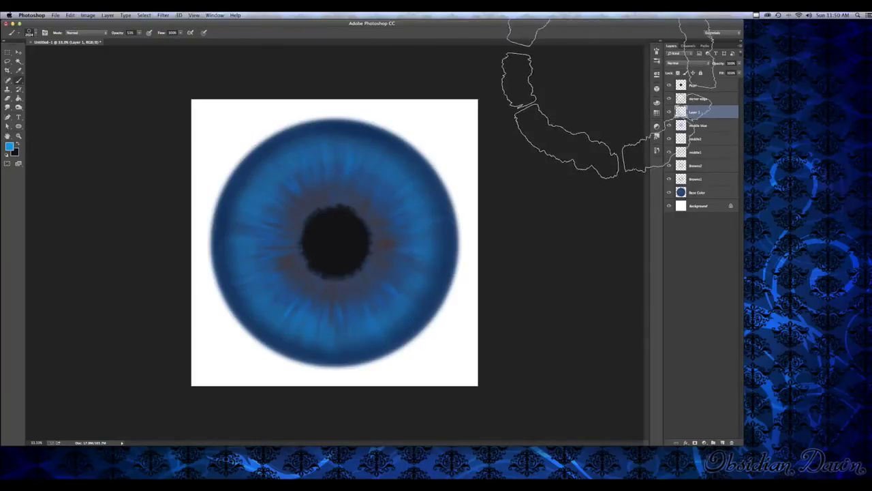
# - Try the Overlay, Lighten, Multiply, Color Burn, Color and Luminosity blend modes on the bright blue ring layer
pyautogui.click(692, 62)
pyautogui.click(688, 129)
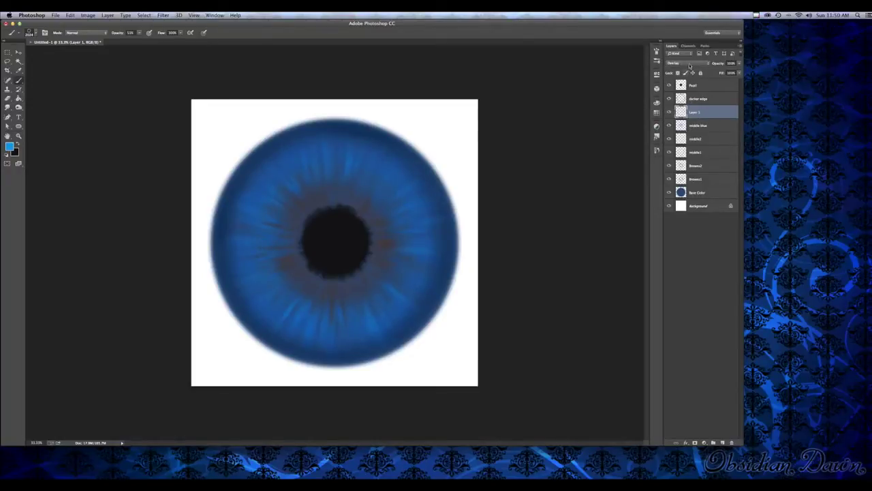
pyautogui.click(688, 63)
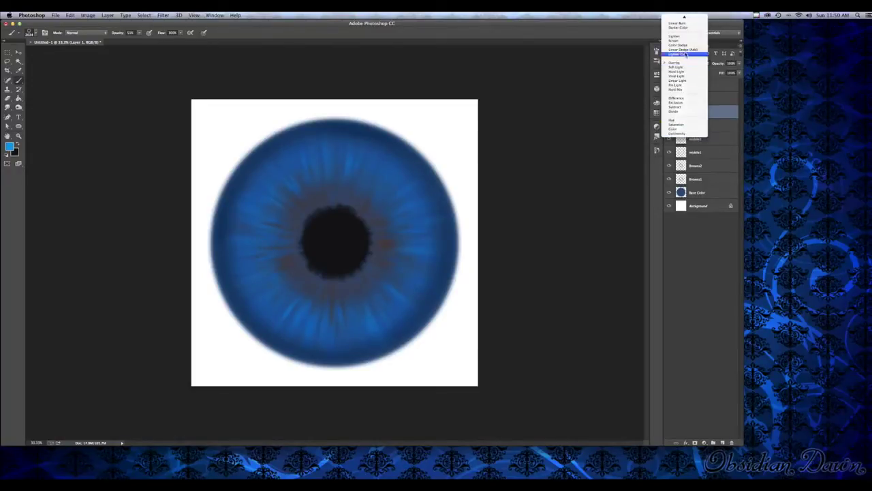
pyautogui.click(684, 56)
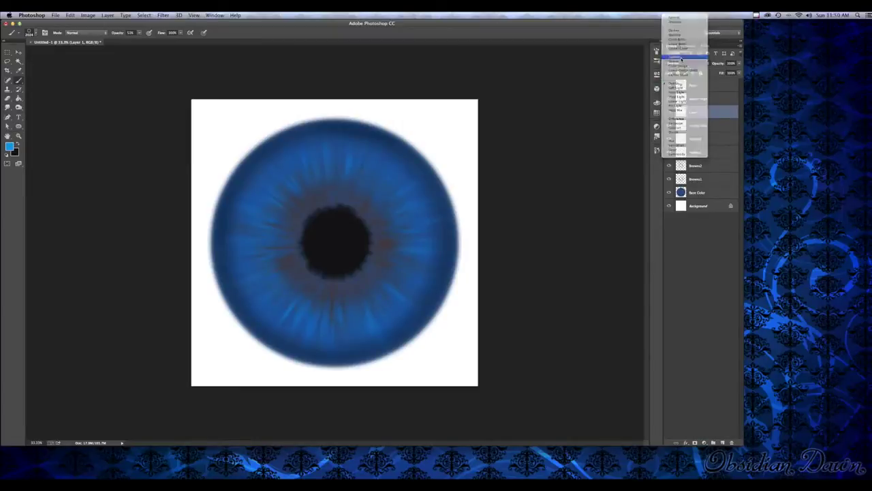
pyautogui.click(692, 63)
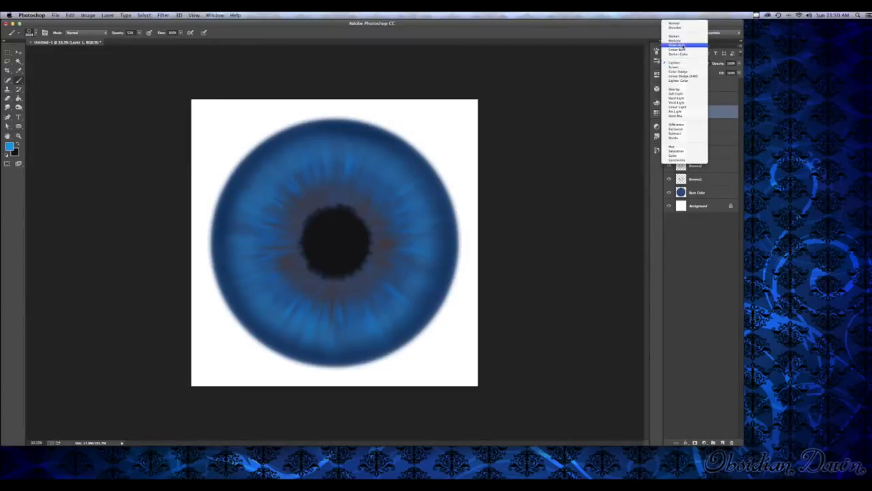
pyautogui.click(680, 41)
pyautogui.click(691, 63)
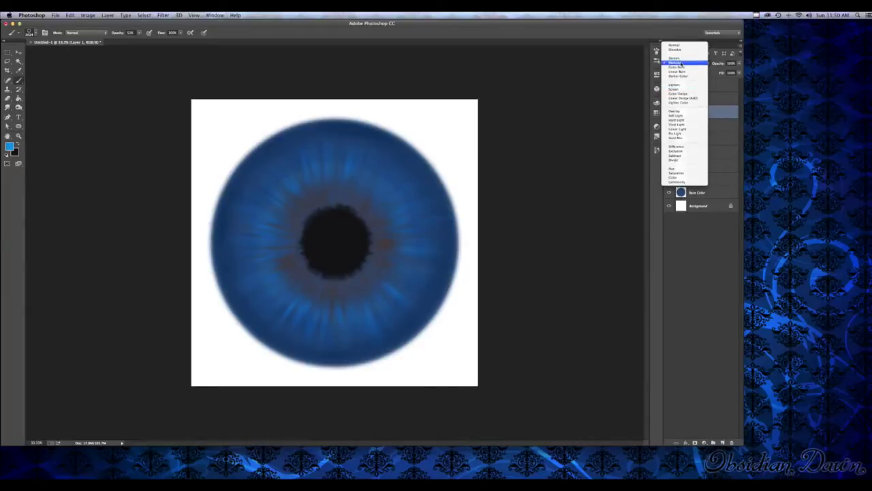
pyautogui.click(682, 67)
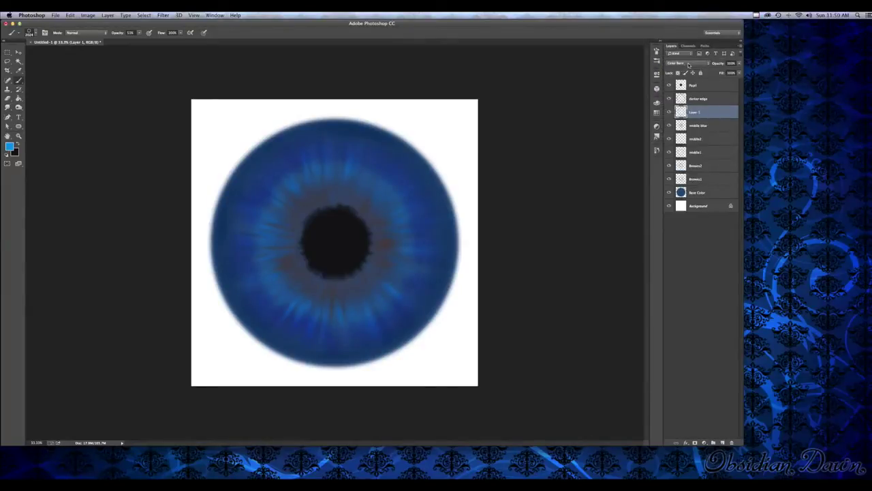
pyautogui.click(689, 65)
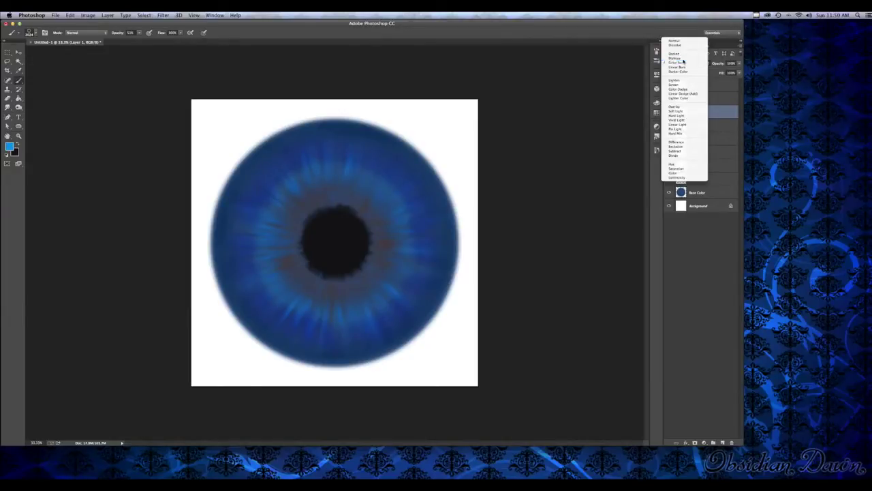
pyautogui.click(684, 58)
pyautogui.click(688, 63)
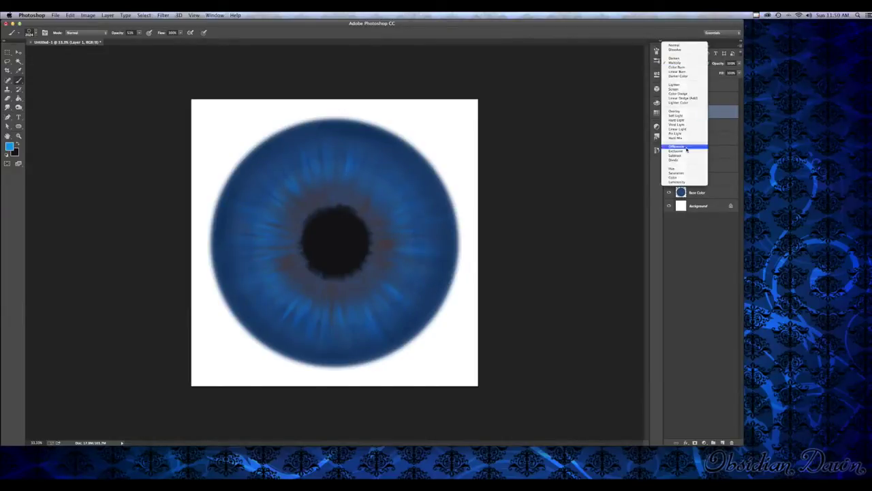
pyautogui.click(684, 178)
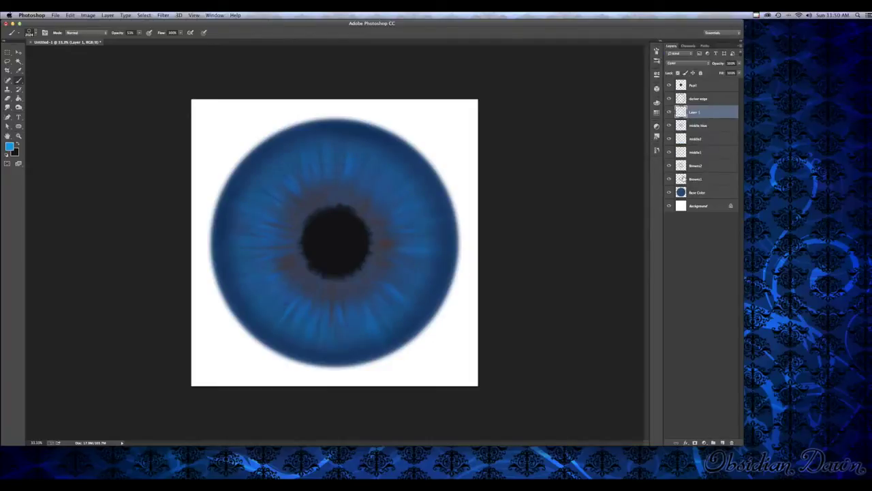
pyautogui.click(697, 63)
pyautogui.click(690, 67)
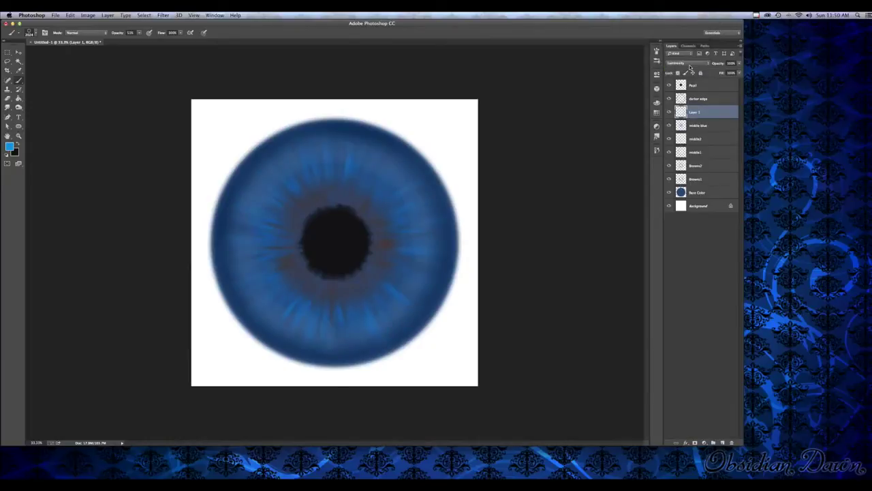
# - Set the bright blue ring layer's blend mode to Overlay and rename the layer outer1
pyautogui.click(699, 63)
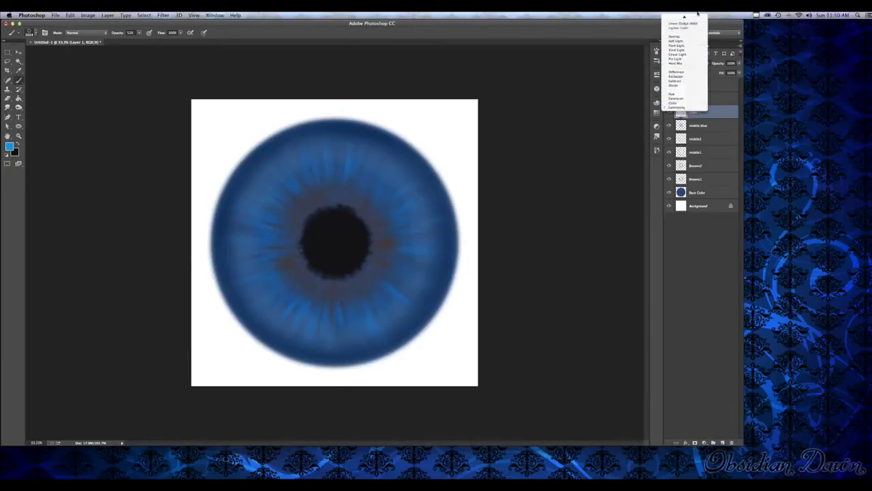
pyautogui.click(675, 60)
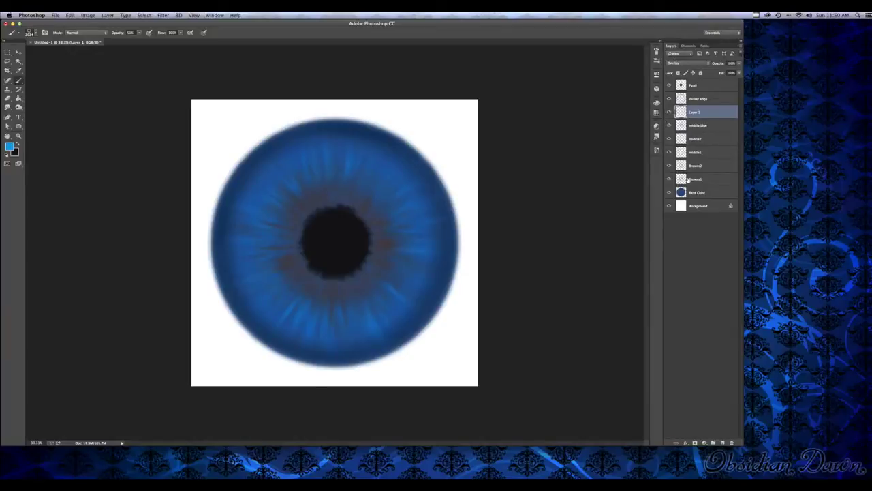
pyautogui.doubleClick(696, 113)
pyautogui.write('outer1')
pyautogui.press('Return')
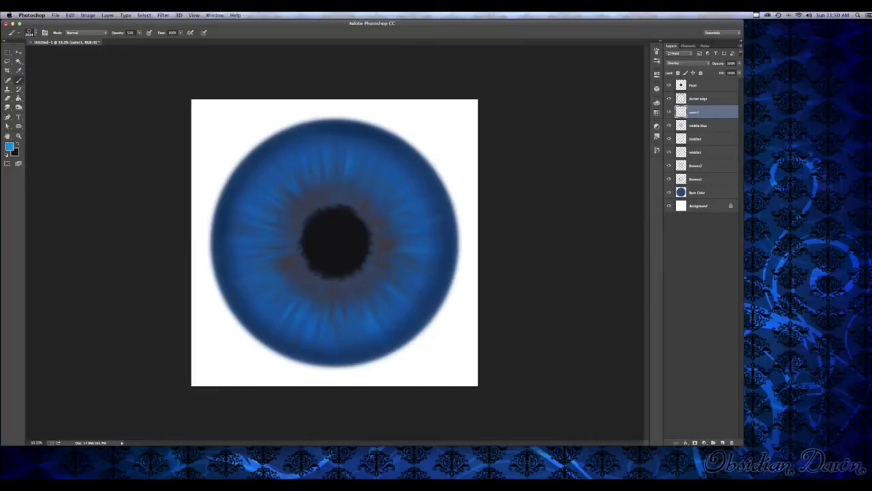
# - Add a new layer above outer1 and choose the soft 1253 px iris brush
pyautogui.click(722, 442)
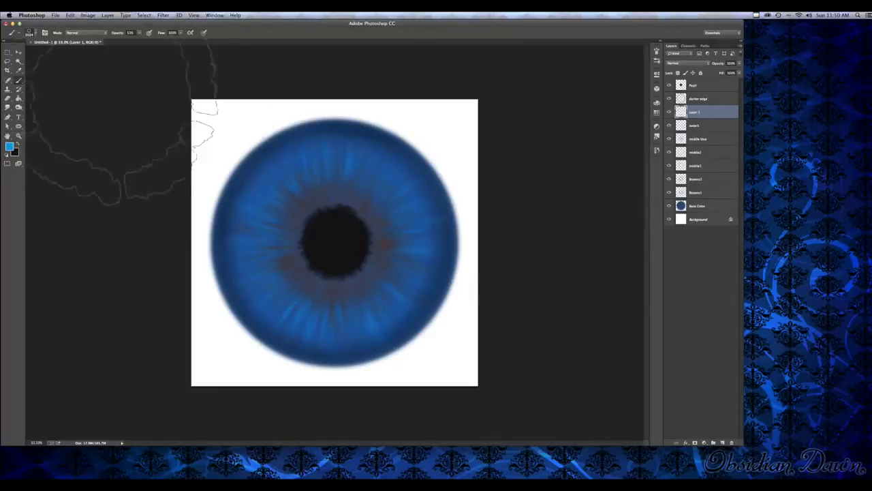
pyautogui.click(31, 32)
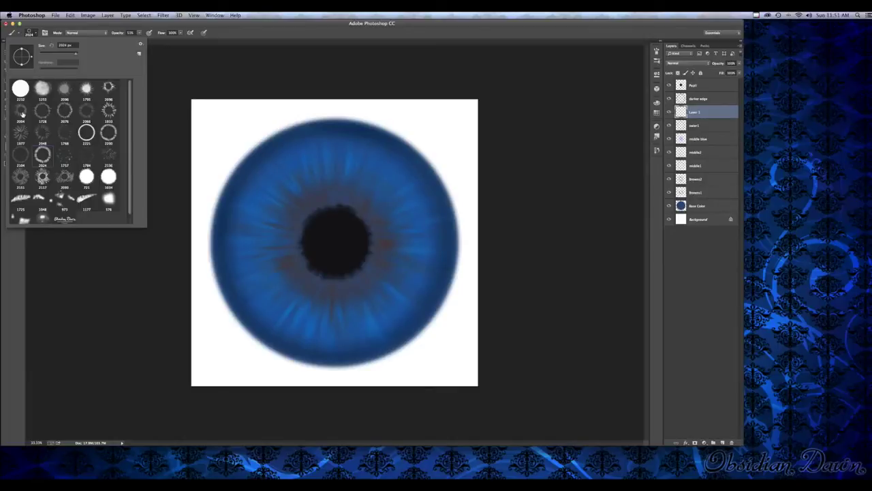
pyautogui.click(42, 89)
pyautogui.click(37, 33)
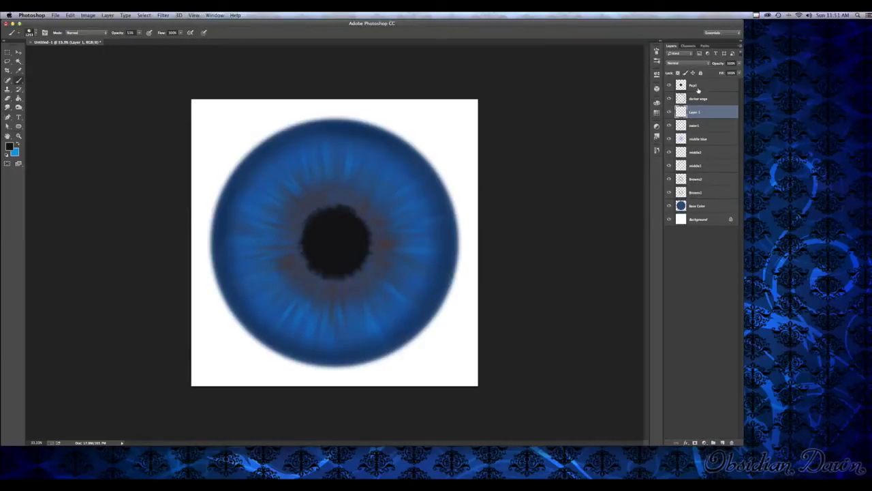
# - Add a new layer above darker edge and stamp the 1253 px brush in near-black over the pupil area
pyautogui.click(699, 99)
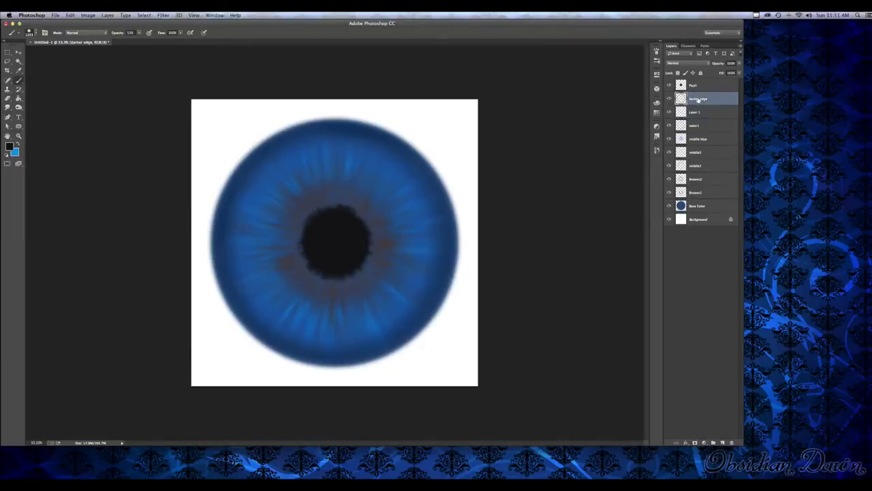
pyautogui.click(723, 442)
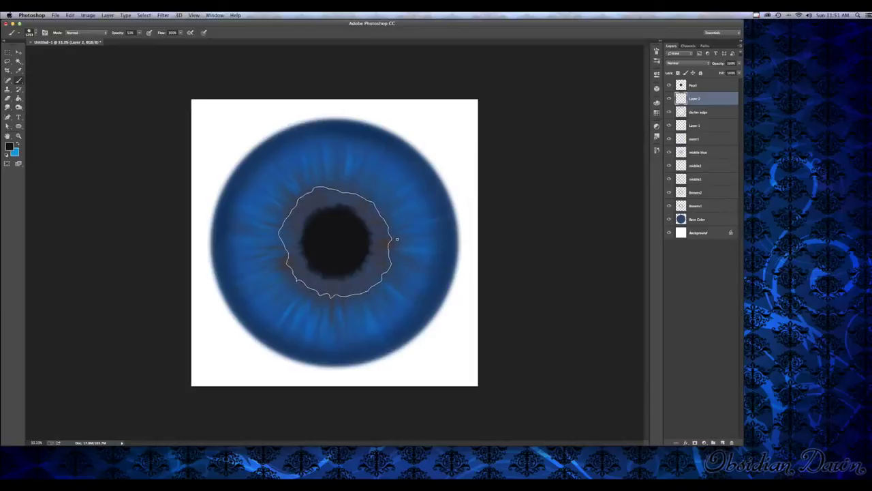
pyautogui.click(334, 241)
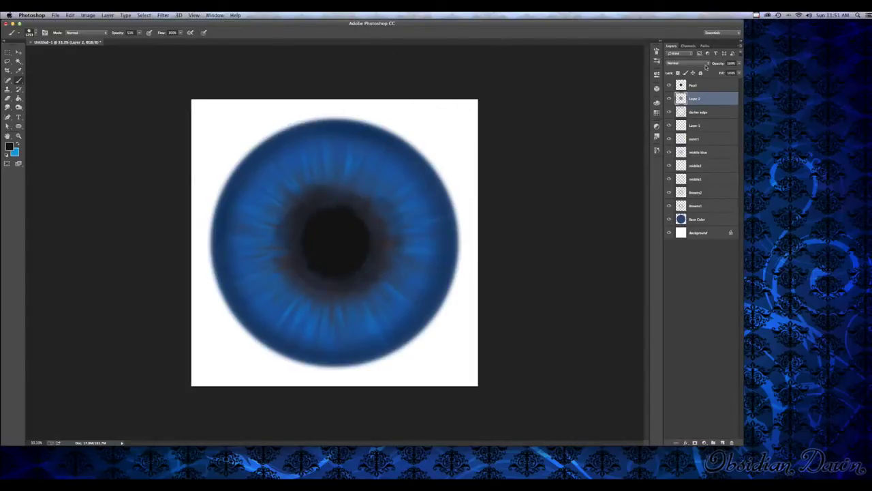
# - Set the dark center layer's blend mode to Multiply and lower its opacity to 50%
pyautogui.click(705, 66)
pyautogui.click(679, 81)
pyautogui.click(739, 63)
pyautogui.moveTo(737, 72)
pyautogui.mouseDown()
pyautogui.moveTo(712, 70)
pyautogui.moveTo(740, 71)
pyautogui.moveTo(723, 72)
pyautogui.mouseUp()
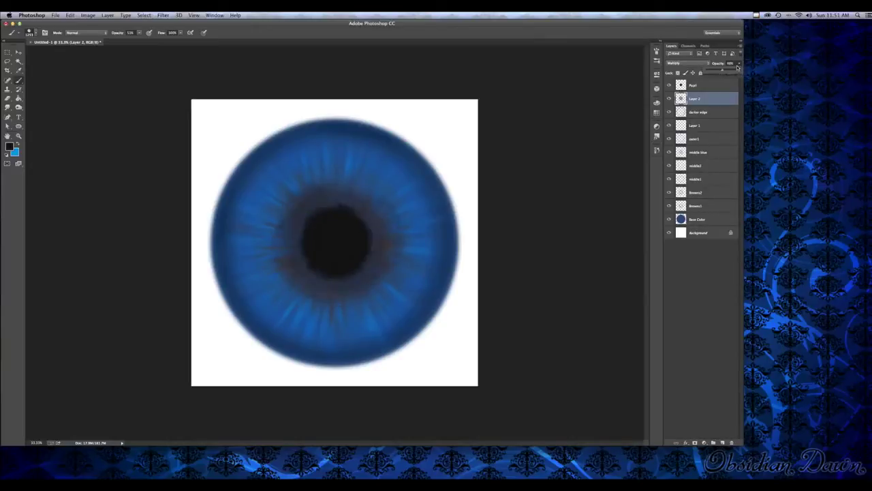
pyautogui.click(740, 71)
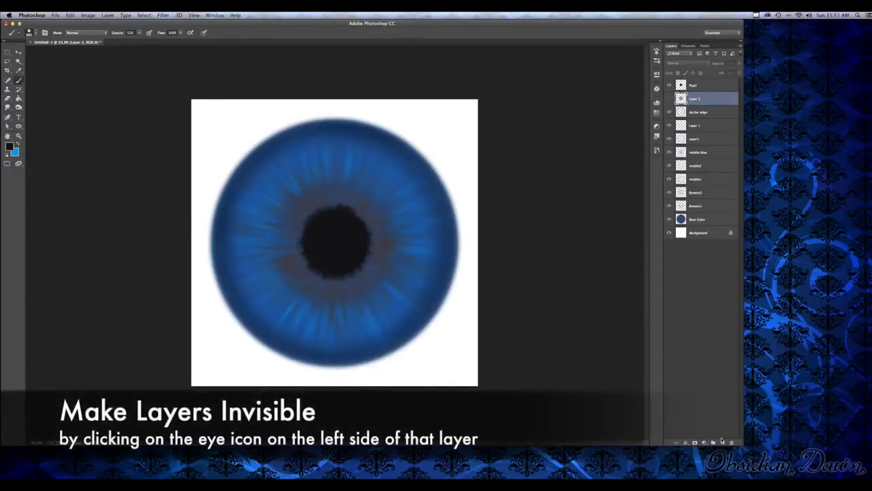
# - Add a new layer above the hidden Layer 2 and set the foreground color to dark blue #0b284d
pyautogui.click(723, 442)
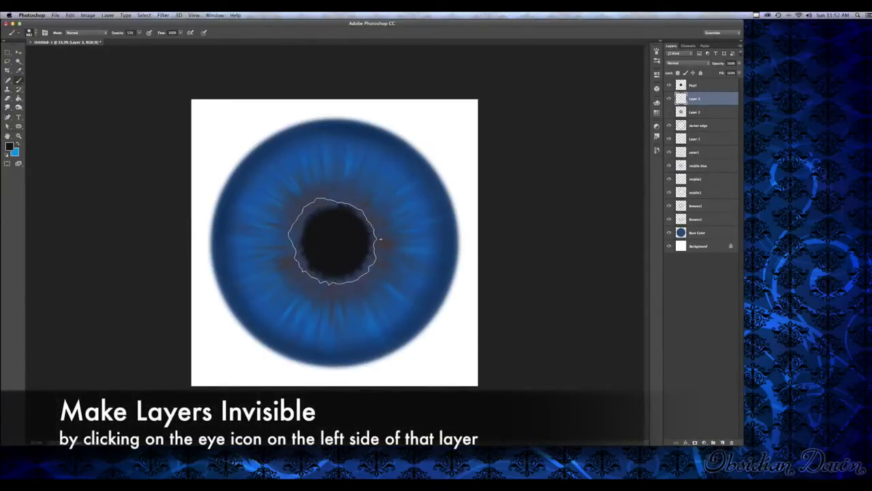
pyautogui.click(10, 146)
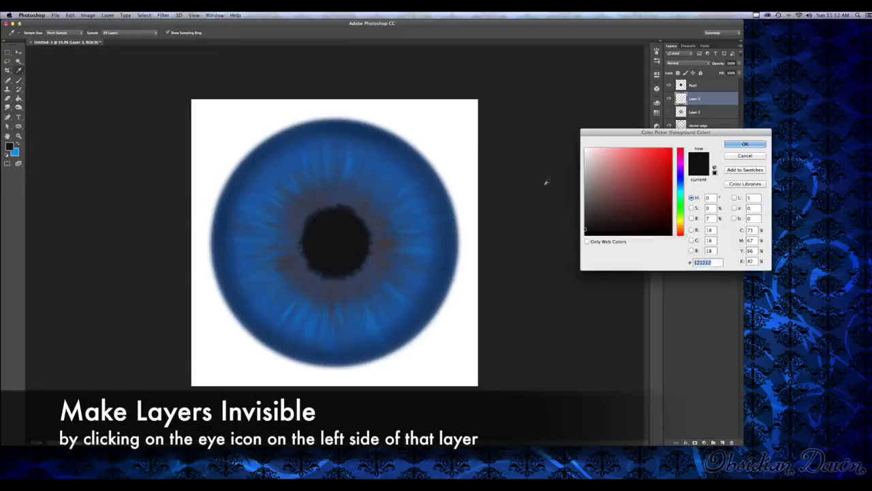
pyautogui.click(436, 184)
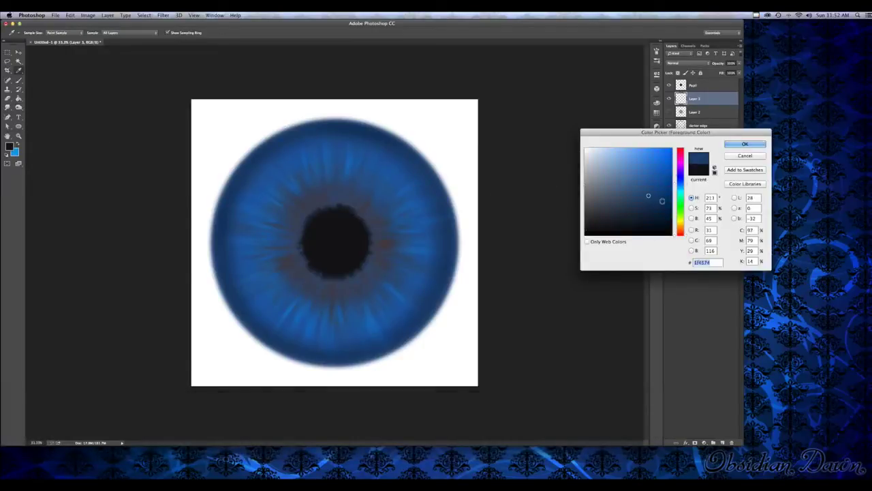
pyautogui.click(745, 144)
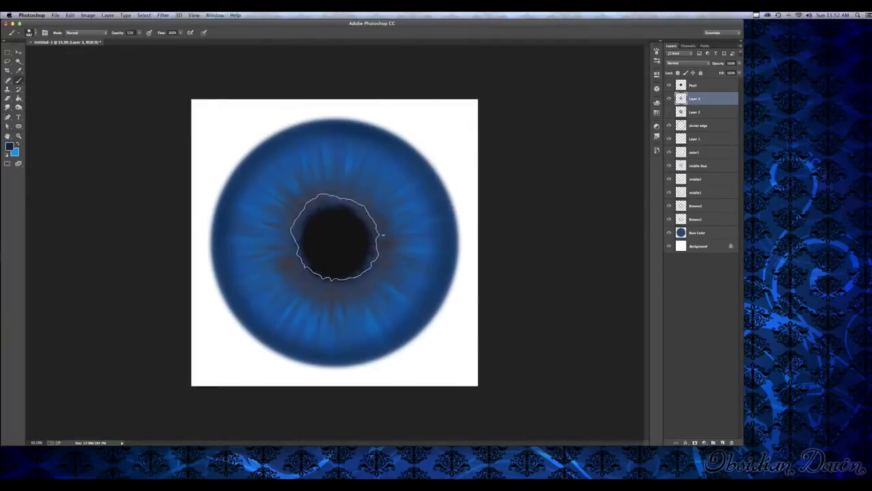
# - Darken the foreground color to a near-black navy
pyautogui.click(9, 146)
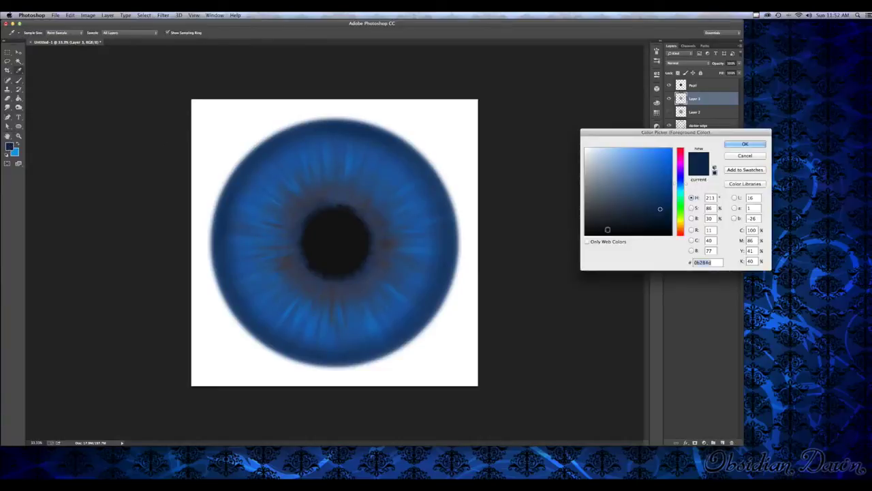
pyautogui.click(660, 223)
pyautogui.click(733, 148)
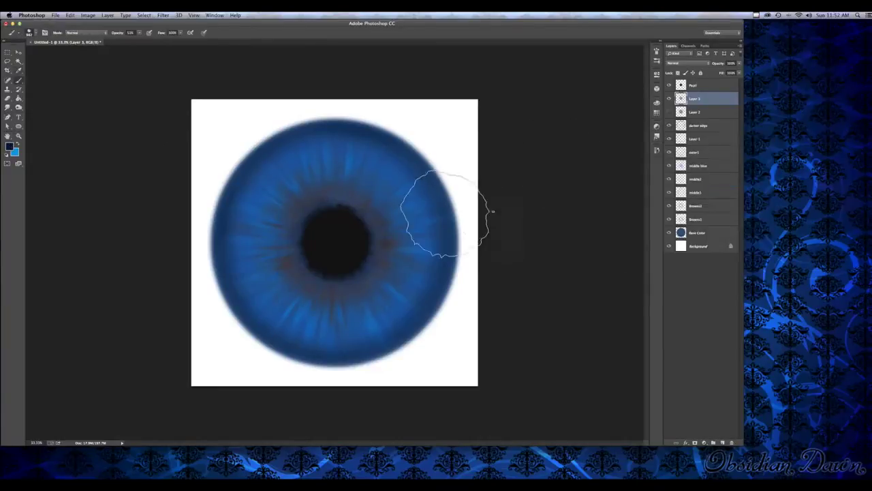
# - Stamp the soft brush at 952 px in dark navy around the pupil and lower the layer's opacity
pyautogui.click(36, 33)
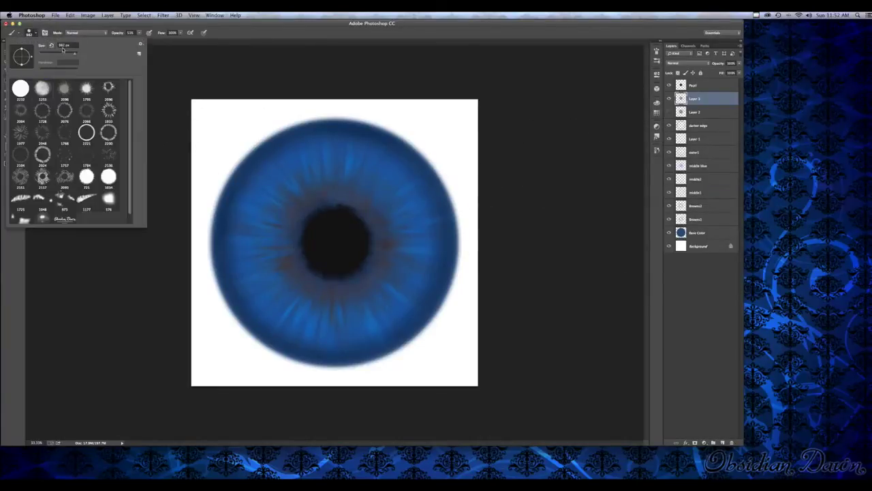
pyautogui.doubleClick(65, 46)
pyautogui.moveTo(62, 45); pyautogui.dragTo(69, 40)
pyautogui.write('95')
pyautogui.press('Return')
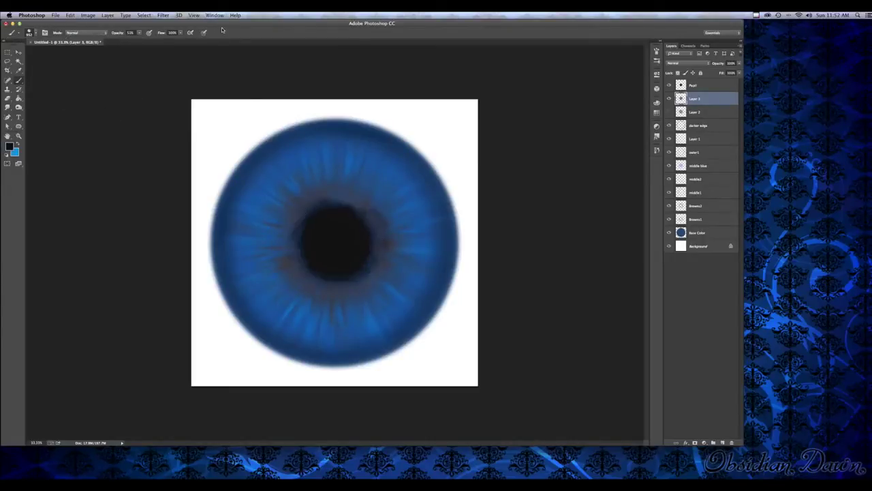
pyautogui.click(738, 63)
pyautogui.moveTo(736, 71); pyautogui.dragTo(730, 71)
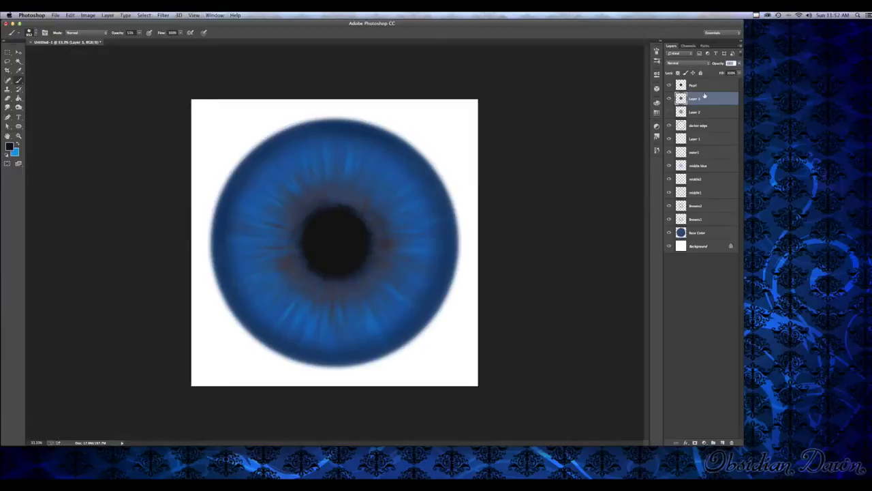
# - Add a new layer directly below Pupil and choose the 2151 px striations brush
pyautogui.click(723, 442)
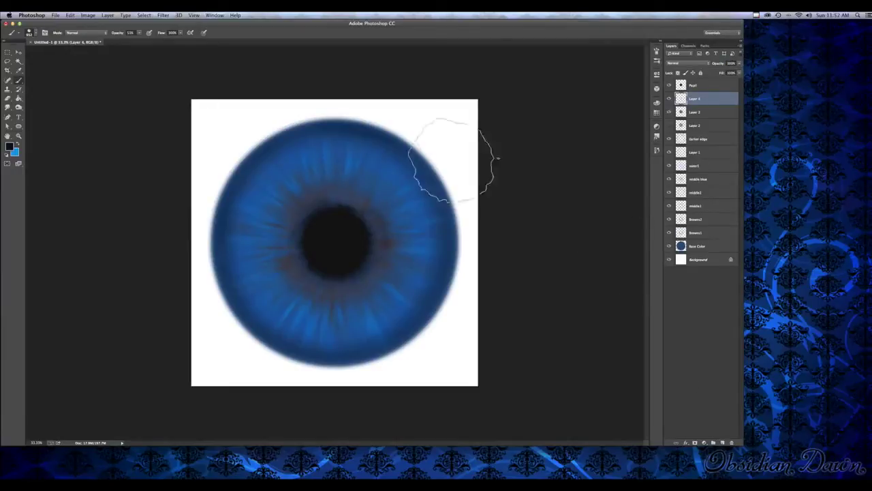
pyautogui.click(32, 34)
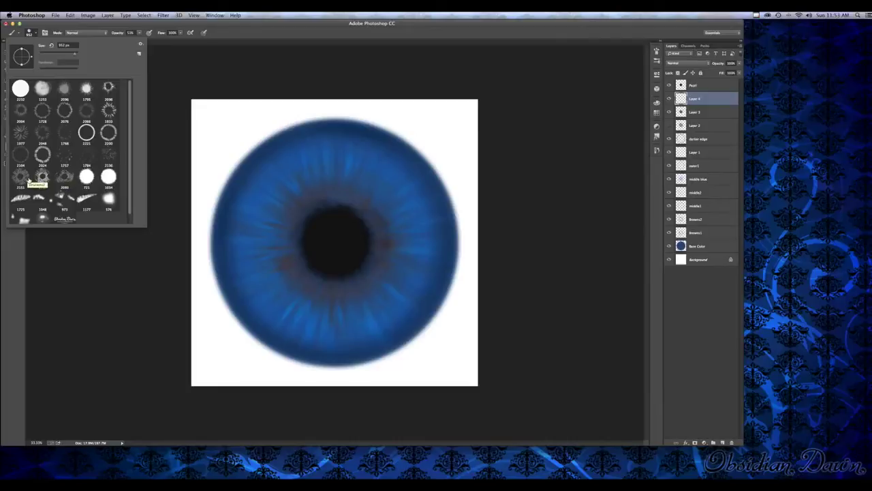
pyautogui.click(28, 180)
pyautogui.click(35, 34)
pyautogui.click(35, 34)
pyautogui.click(35, 34)
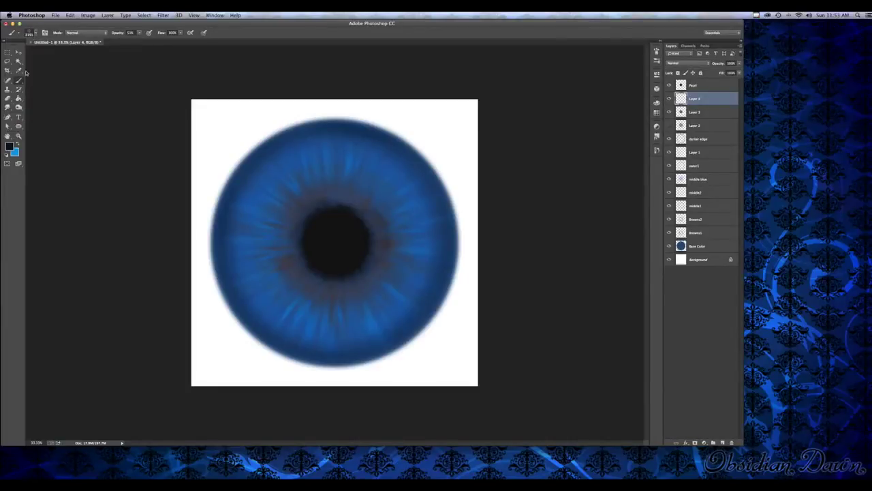
# - Swap the foreground and background colors and set the foreground to medium blue #136dd0 based on the iris
pyautogui.click(18, 144)
pyautogui.click(10, 146)
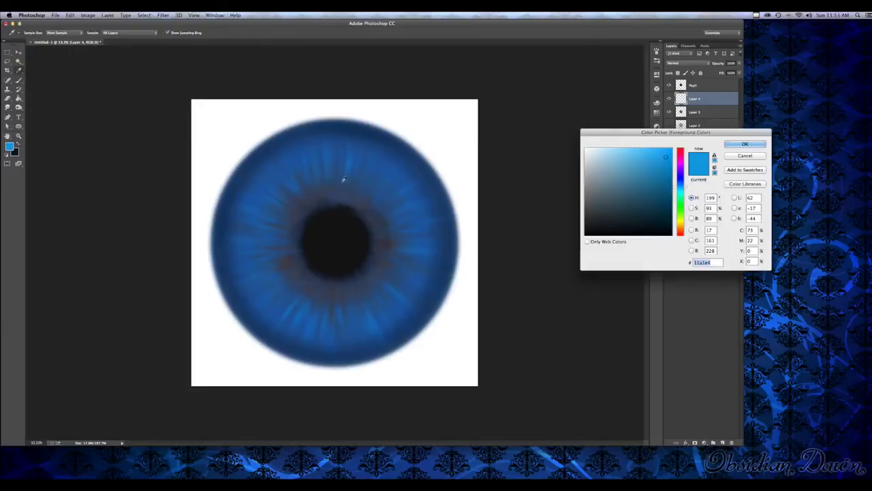
pyautogui.click(395, 166)
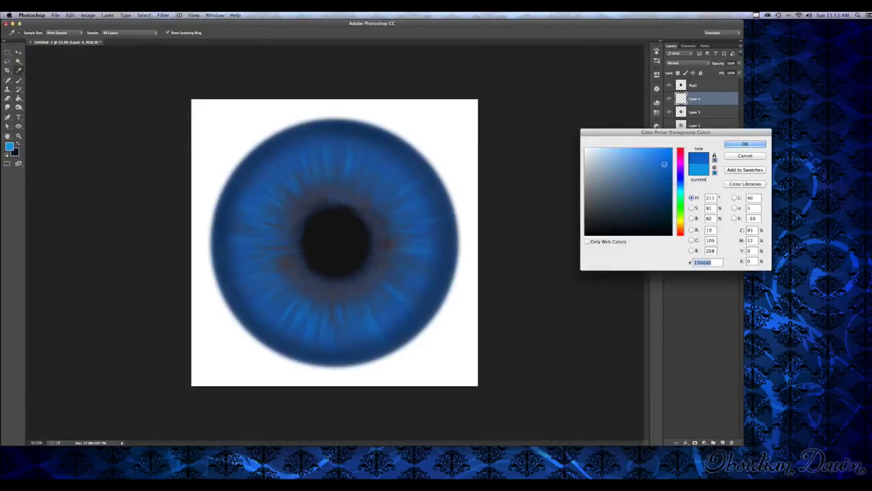
pyautogui.click(745, 143)
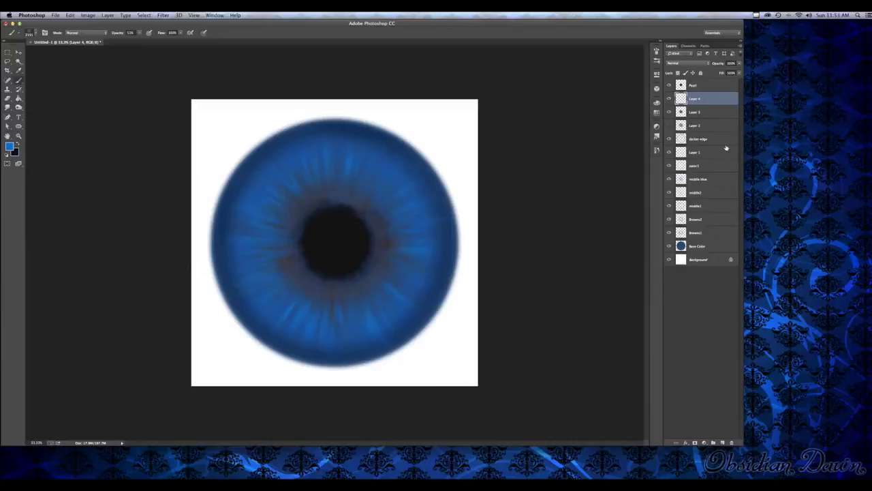
# - Rename Layer 3 as darker center
pyautogui.doubleClick(694, 112)
pyautogui.write('d')
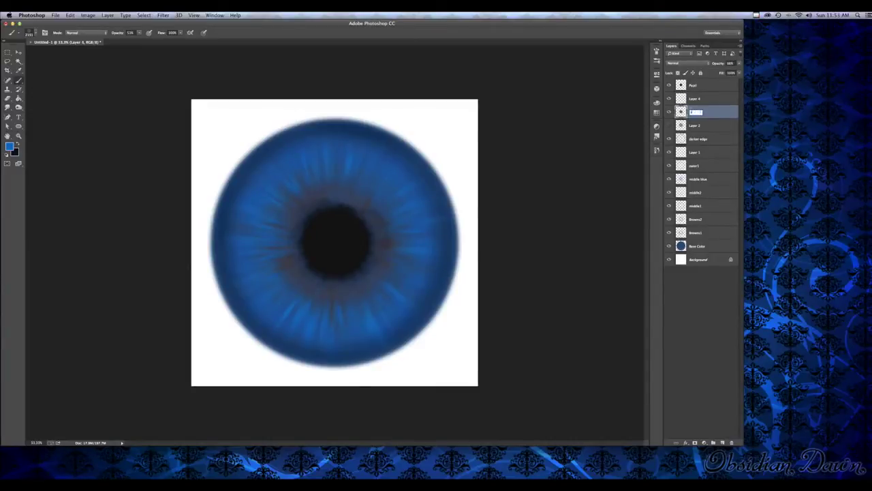
pyautogui.press('BackSpace')
pyautogui.write('arker center')
pyautogui.press('Return')
# - Delete the hidden Layer 2
pyautogui.click(699, 130)
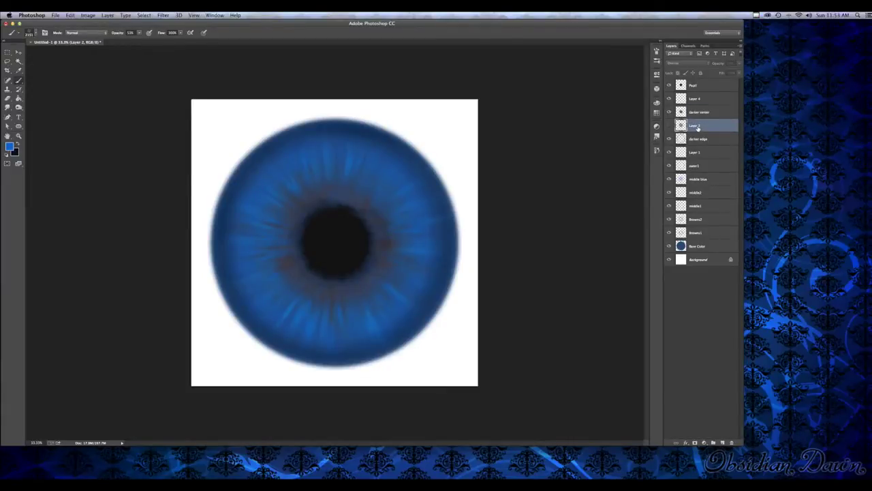
pyautogui.rightClick(696, 125)
pyautogui.click(709, 157)
# - Rename Layer 4 as striations and stamp the striations brush in medium blue over the iris
pyautogui.click(693, 99)
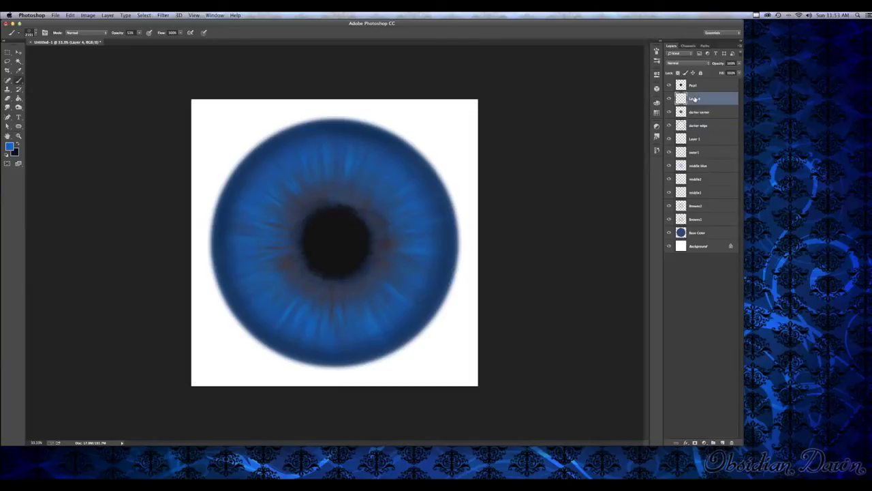
pyautogui.doubleClick(694, 99)
pyautogui.write('striations')
pyautogui.press('Return')
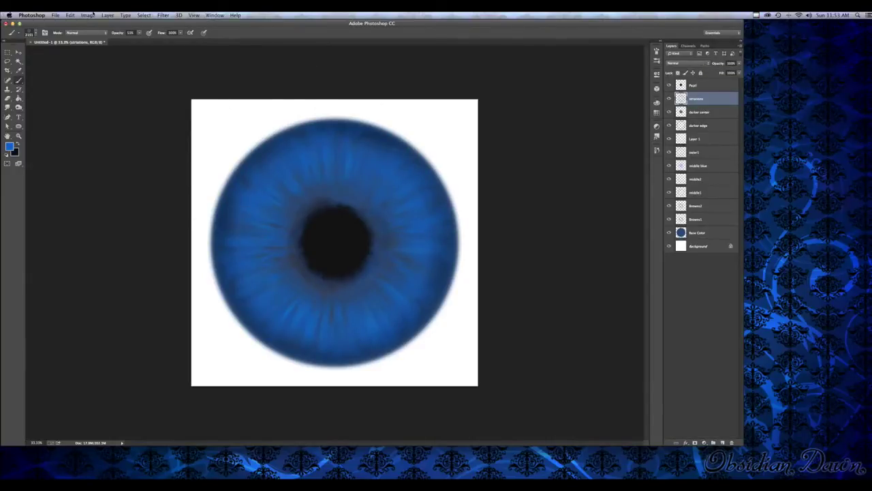
# - Apply Hue/Saturation with hue -32 and lightness +25 to the striations layer and set its blend mode to Overlay
pyautogui.click(82, 15)
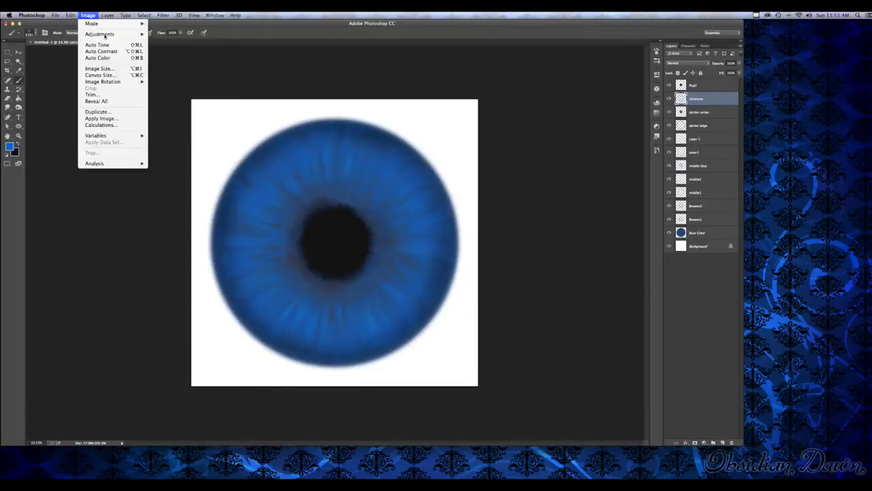
pyautogui.moveTo(116, 35)
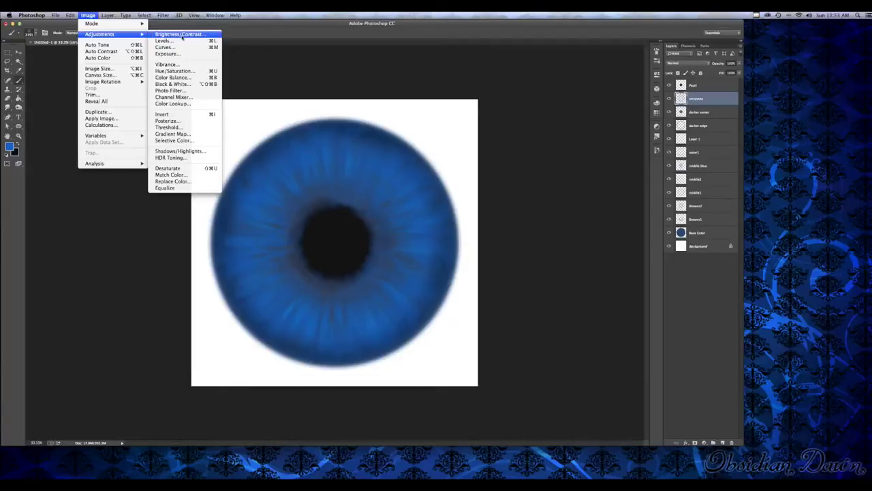
pyautogui.click(178, 71)
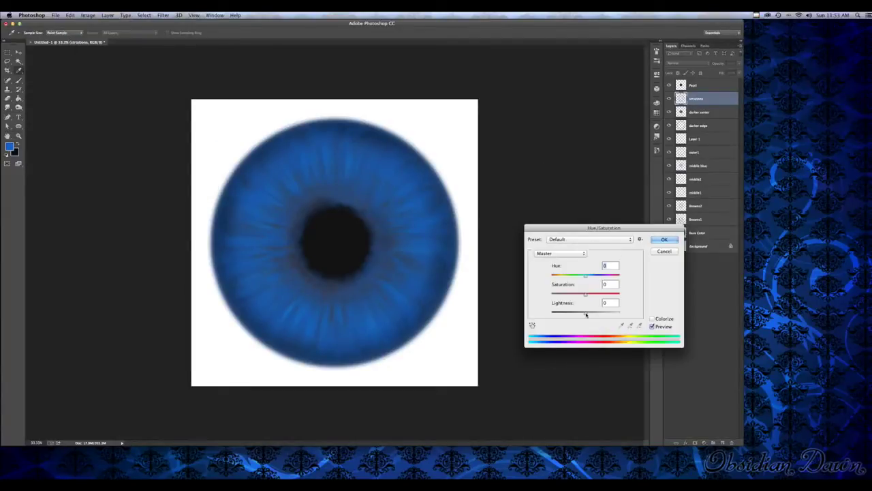
pyautogui.moveTo(585, 313); pyautogui.dragTo(575, 278)
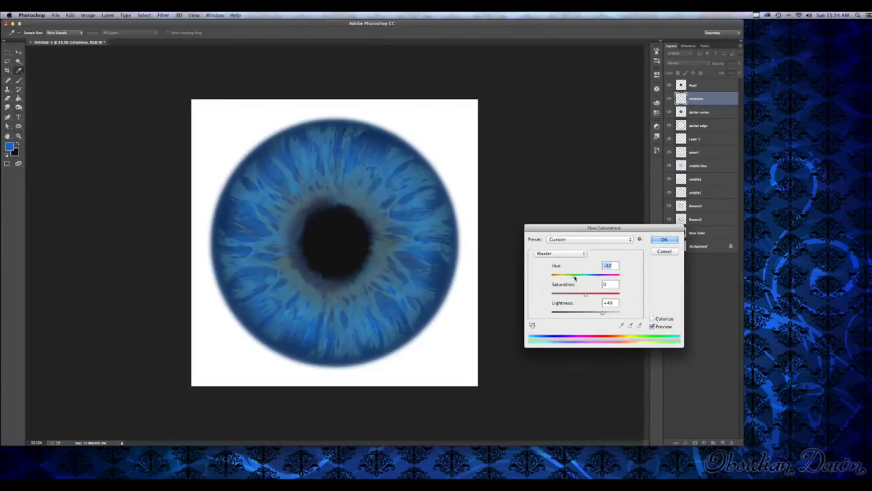
pyautogui.moveTo(601, 313); pyautogui.dragTo(594, 315)
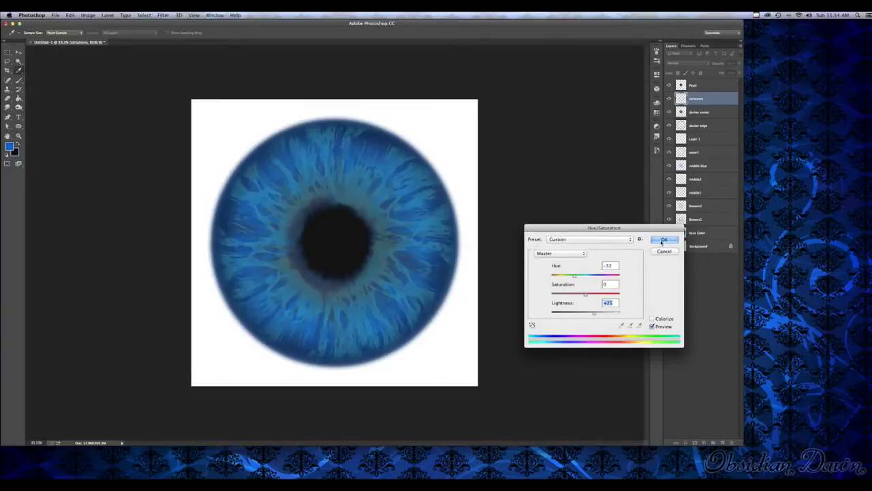
pyautogui.click(664, 240)
pyautogui.click(702, 63)
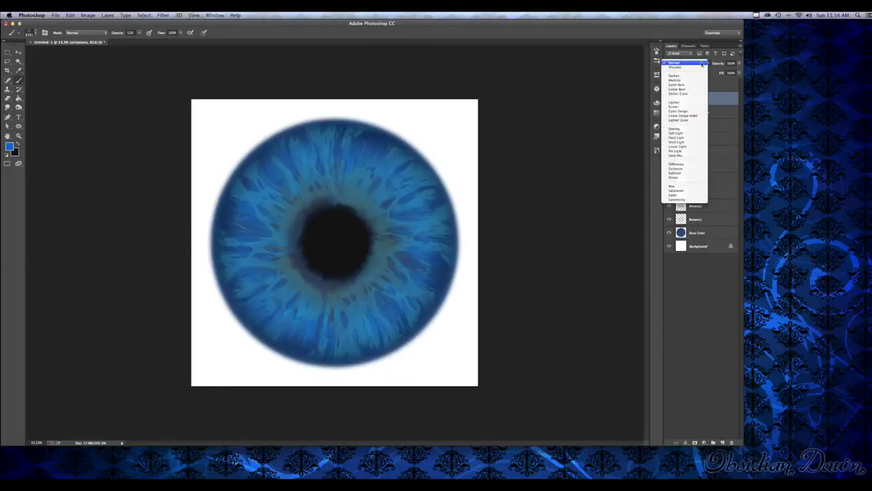
pyautogui.click(685, 129)
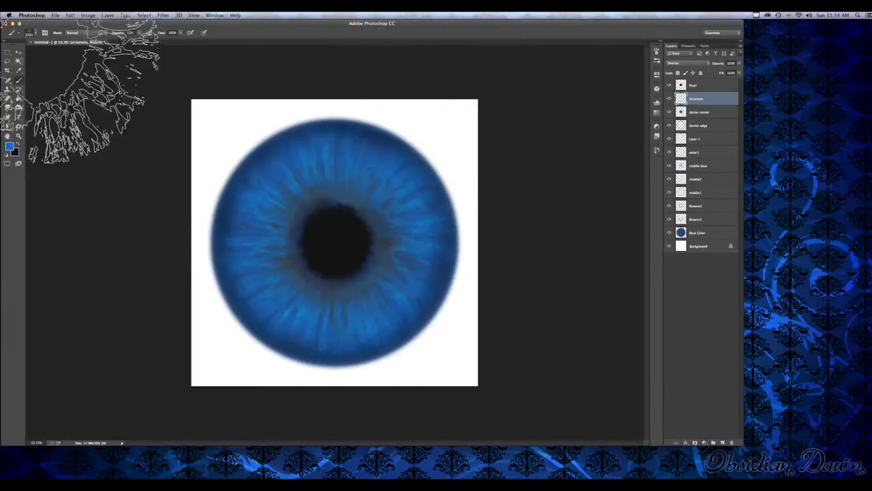
# - Stamp the 2093 px striations brush in pale blue #d4e9ff over the iris on a new layer and set its blend mode to Overlay
pyautogui.click(37, 33)
pyautogui.click(60, 176)
pyautogui.click(35, 35)
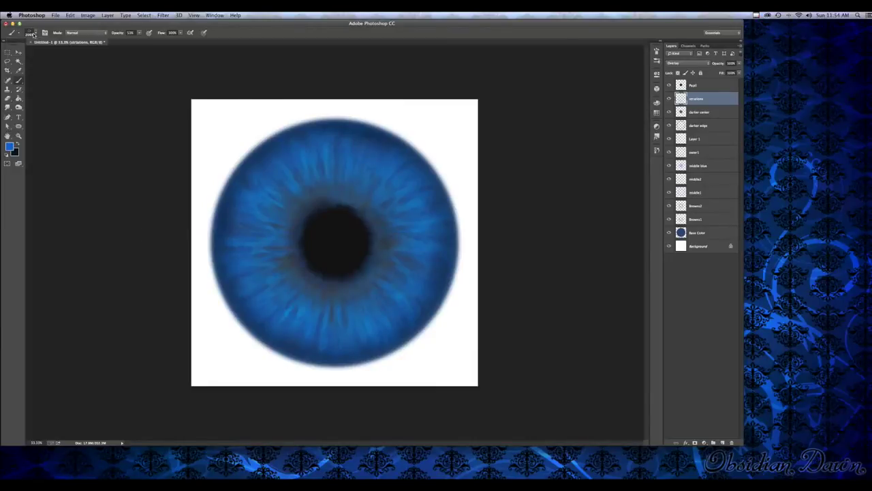
pyautogui.click(10, 146)
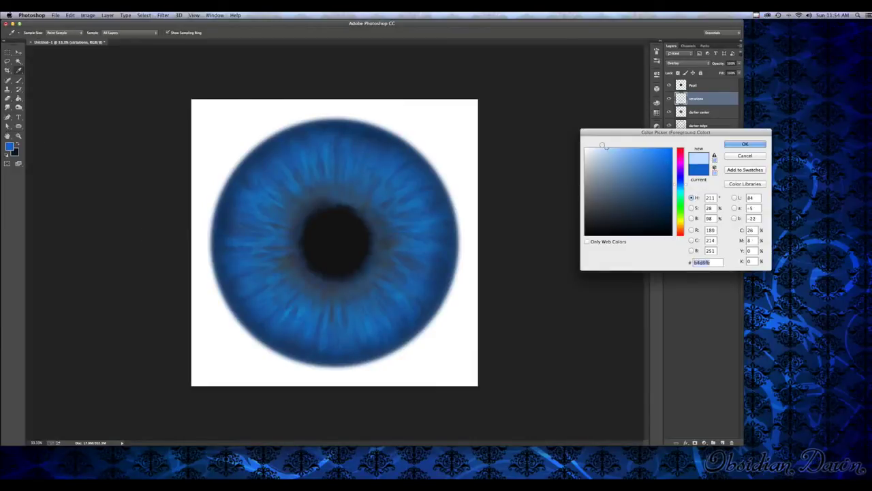
pyautogui.click(745, 145)
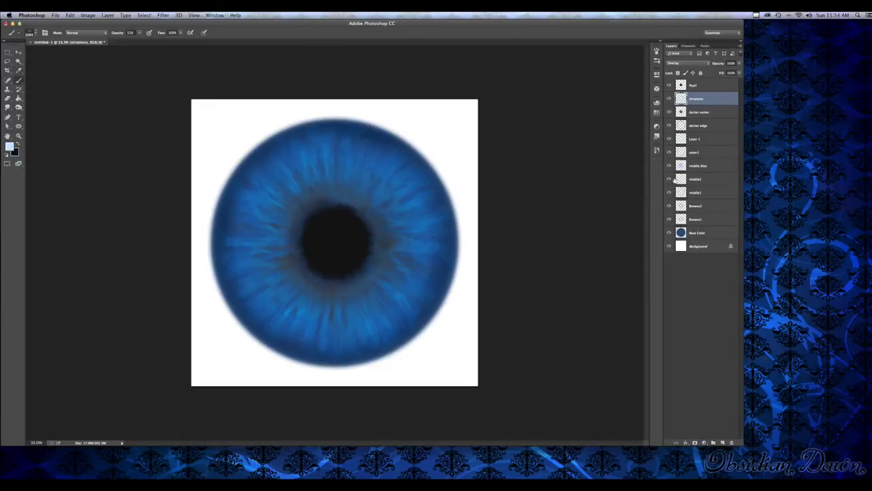
pyautogui.click(722, 442)
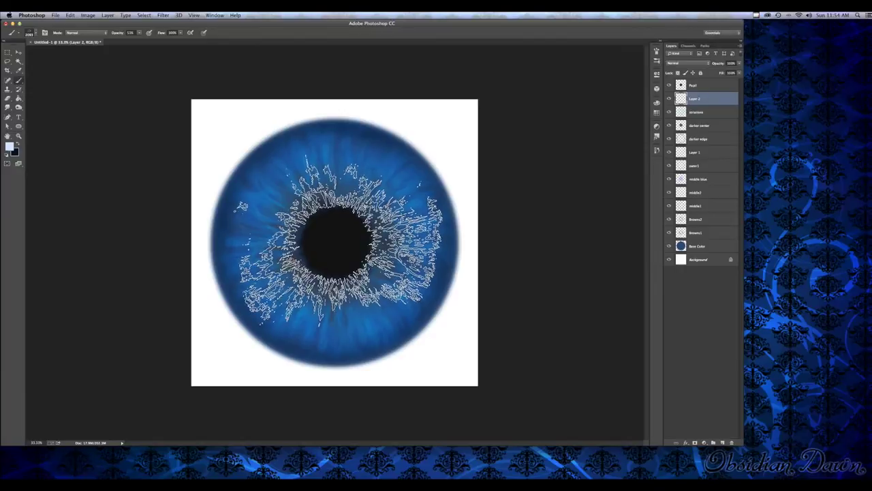
pyautogui.click(339, 243)
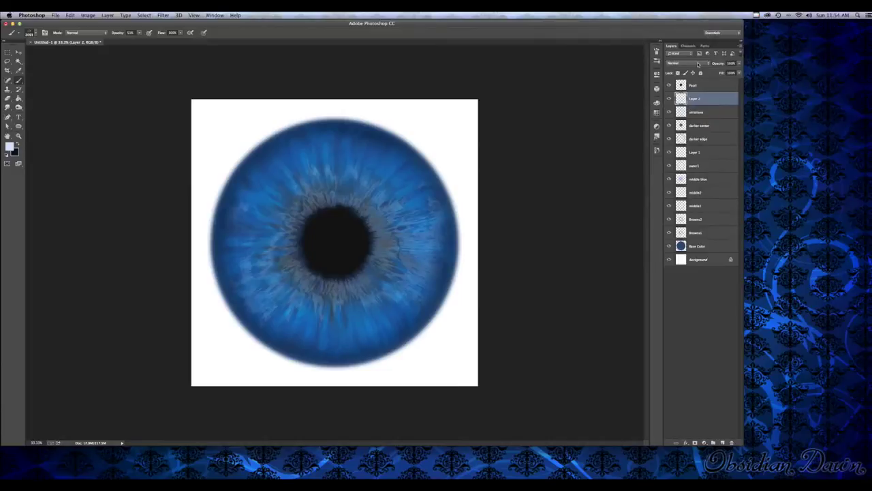
pyautogui.click(704, 64)
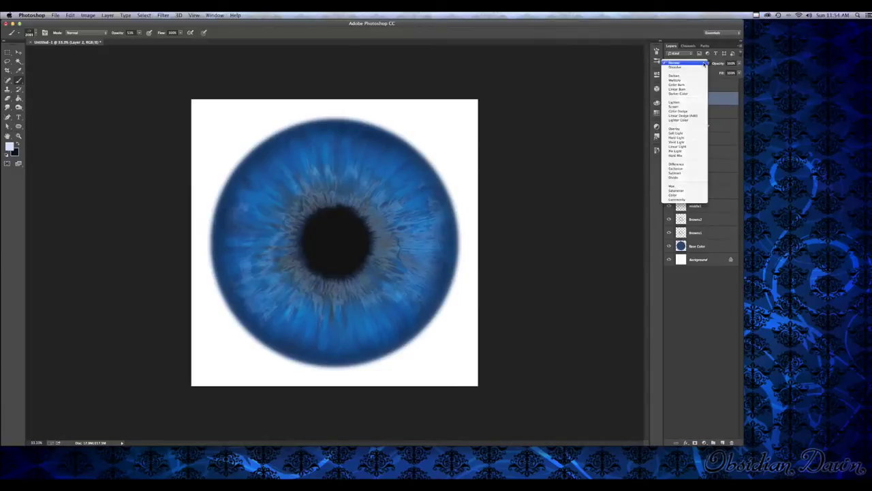
pyautogui.click(686, 129)
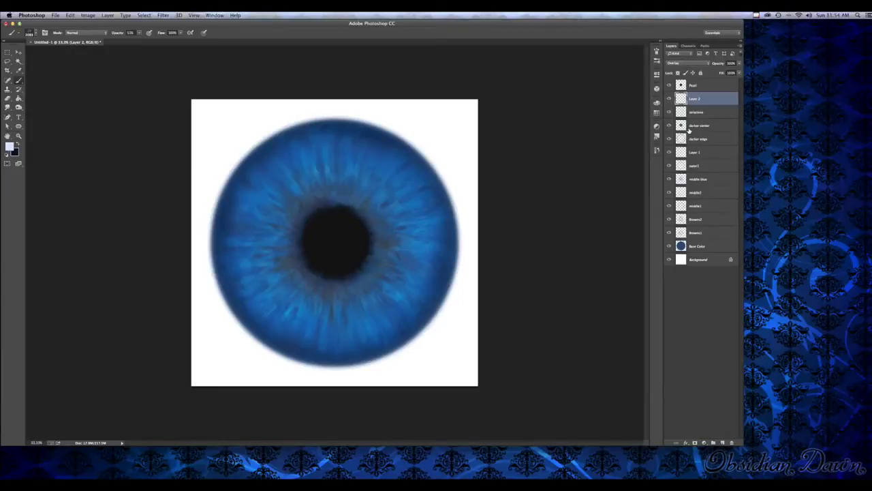
# - Choose the 1795 px center brush and set the foreground color to brown #7b430e
pyautogui.click(36, 33)
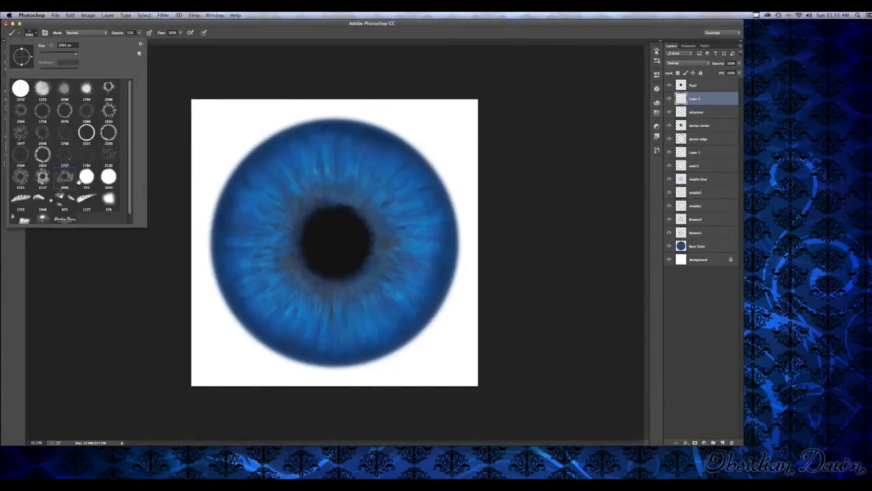
pyautogui.click(82, 90)
pyautogui.click(36, 32)
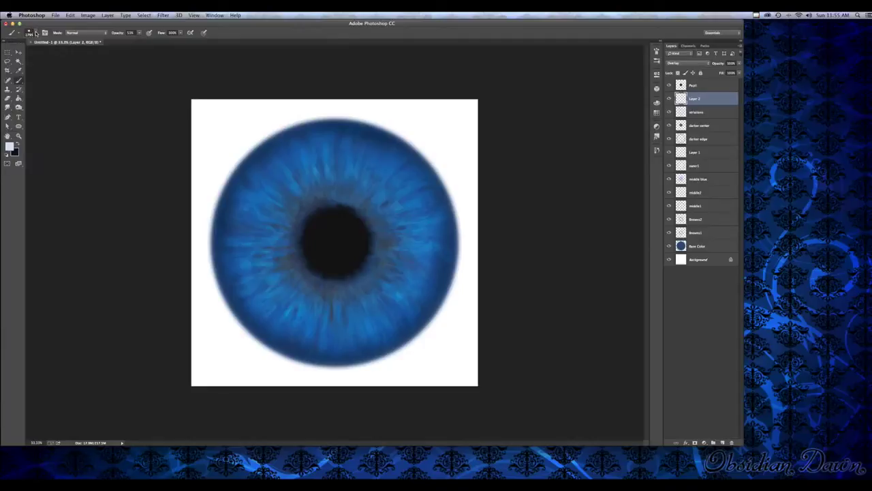
pyautogui.click(9, 145)
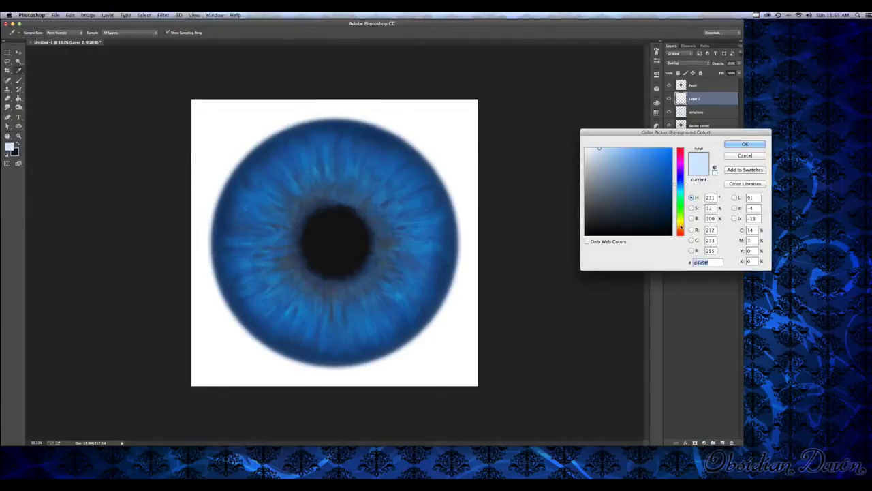
pyautogui.click(680, 226)
pyautogui.click(683, 228)
pyautogui.click(663, 194)
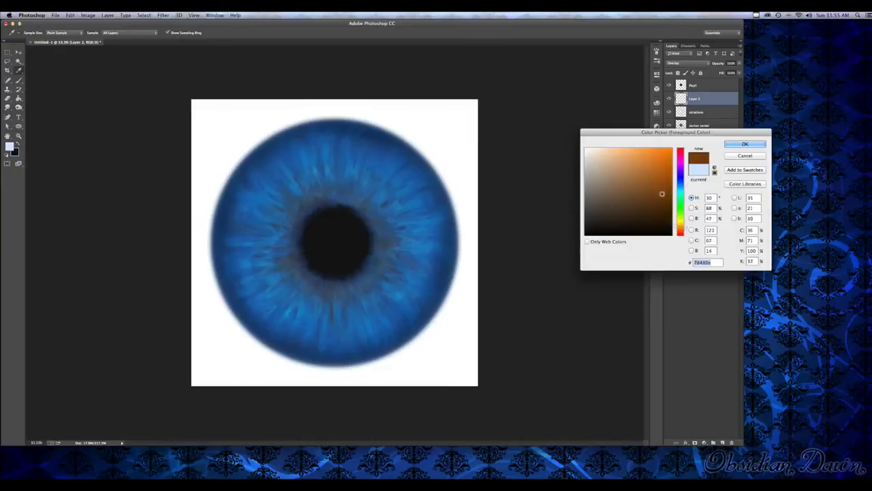
pyautogui.click(745, 143)
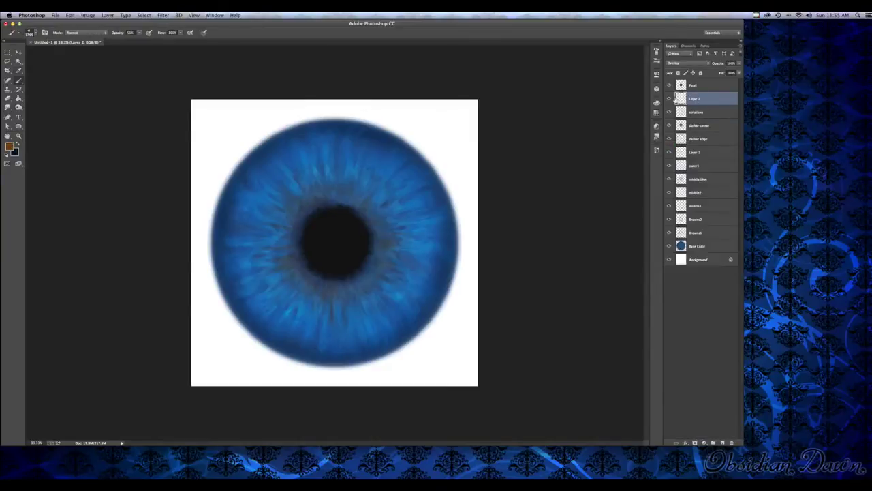
# - Rename Layer 2 as striations2
pyautogui.doubleClick(705, 100)
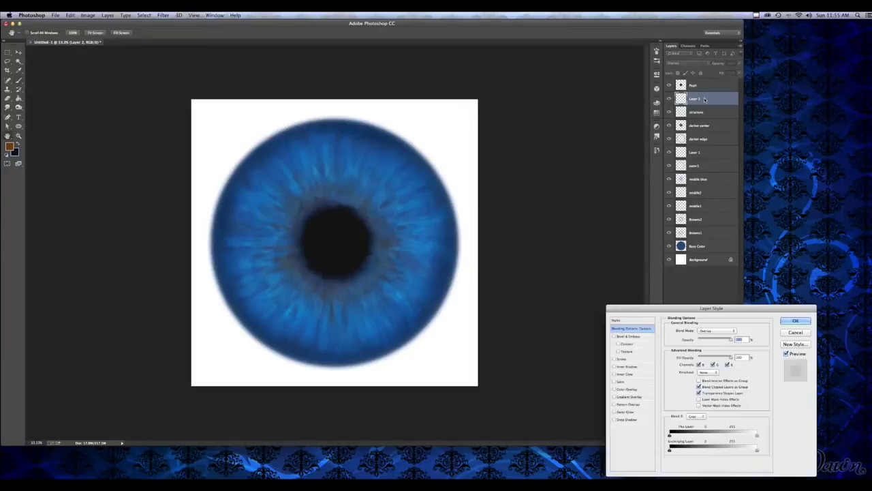
pyautogui.press('Return')
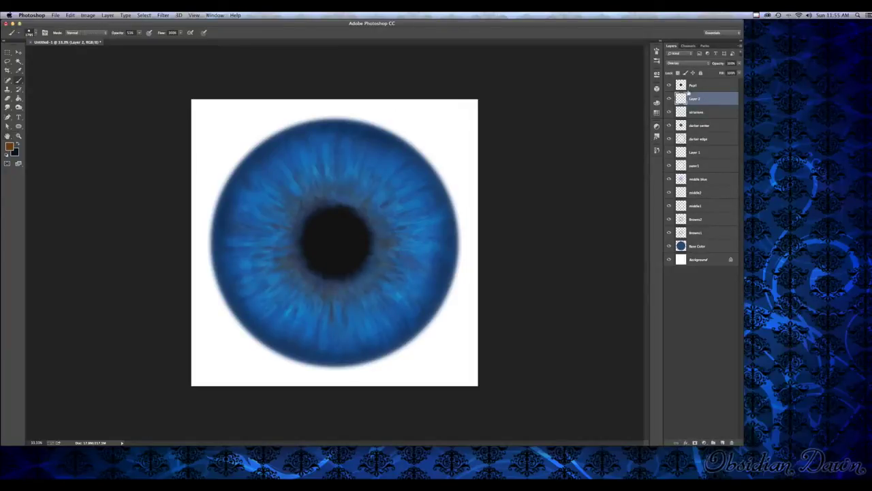
pyautogui.doubleClick(694, 98)
pyautogui.write('striations2')
pyautogui.press('Return')
# - Stamp the brown center brush around the pupil on a new layer and set its blend mode to Color
pyautogui.press('super+v')
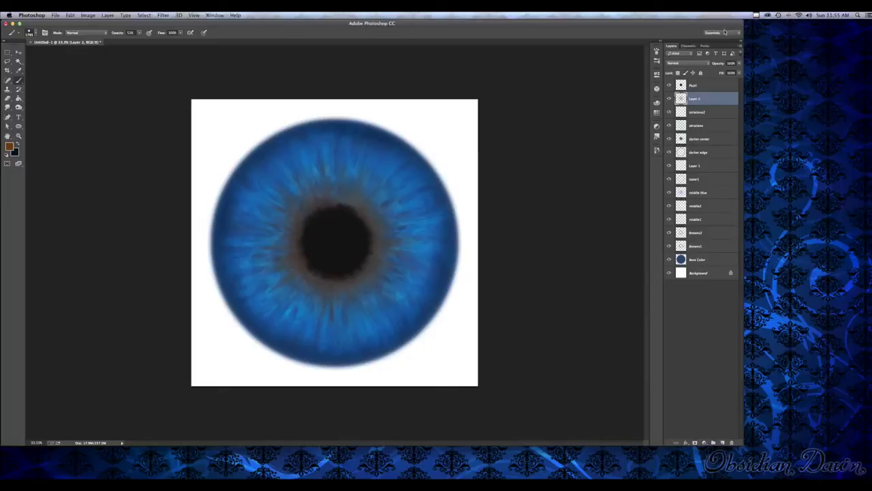
pyautogui.click(704, 64)
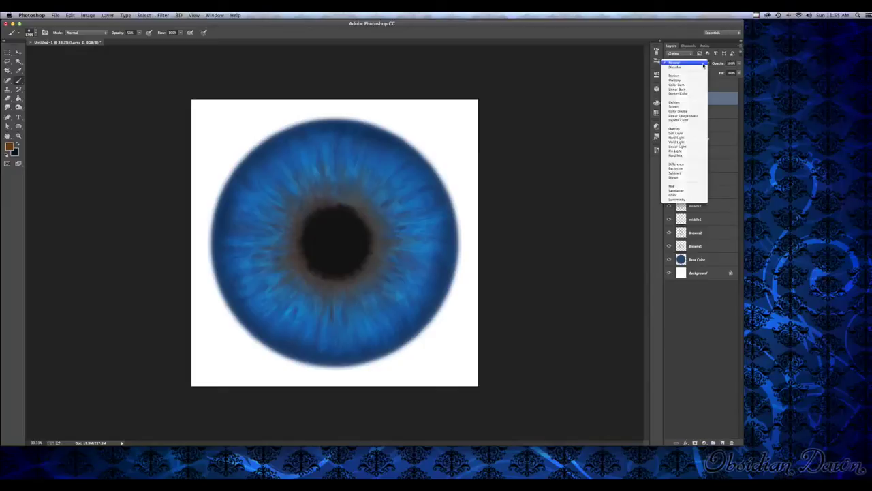
pyautogui.click(689, 196)
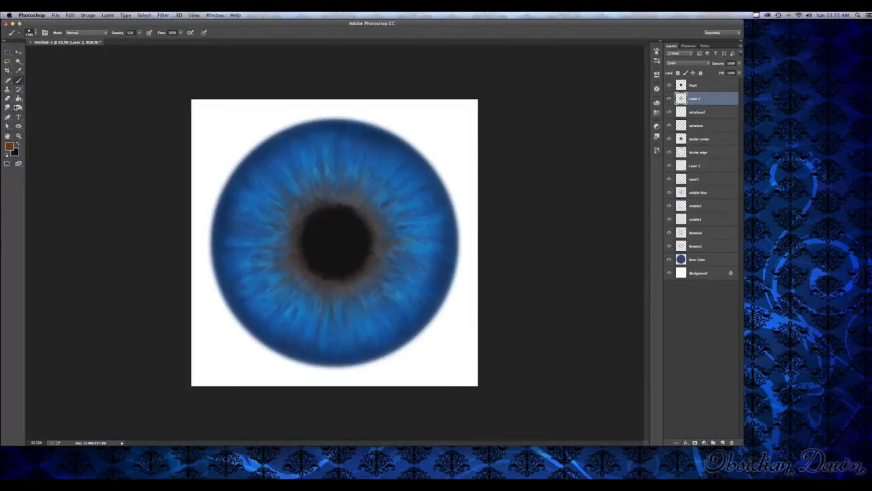
# - Choose the 1784 px imperfections brush
pyautogui.click(35, 34)
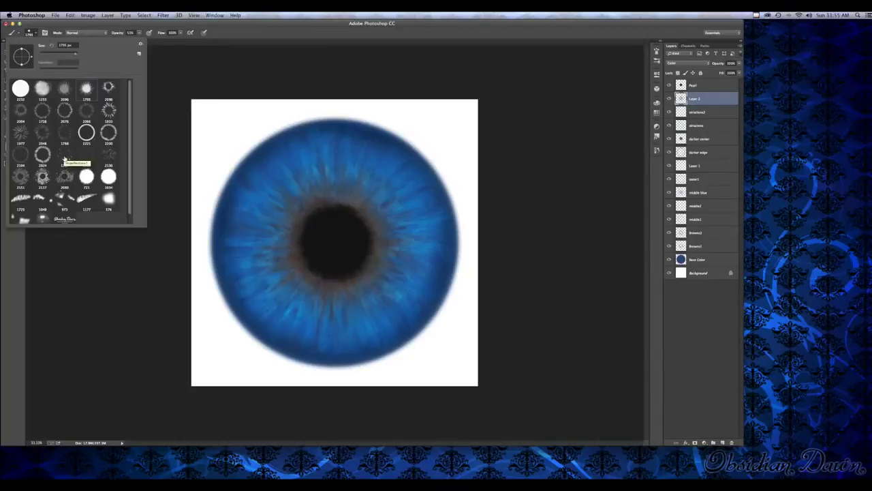
pyautogui.click(87, 156)
pyautogui.click(34, 34)
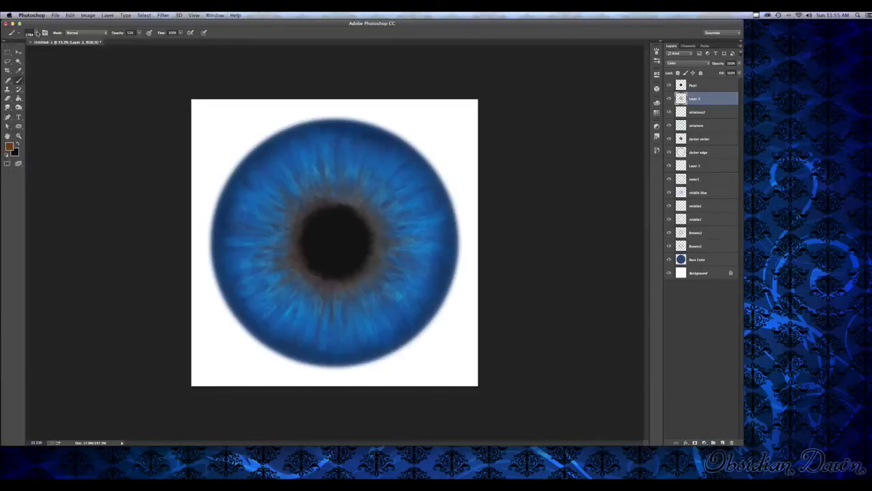
# - Rename the brown Color-blended layer as brown center
pyautogui.doubleClick(696, 102)
pyautogui.write('Brown center')
pyautogui.press('Return')
# - Compare the iris with and without the brown center layer
pyautogui.click(668, 100)
pyautogui.click(669, 100)
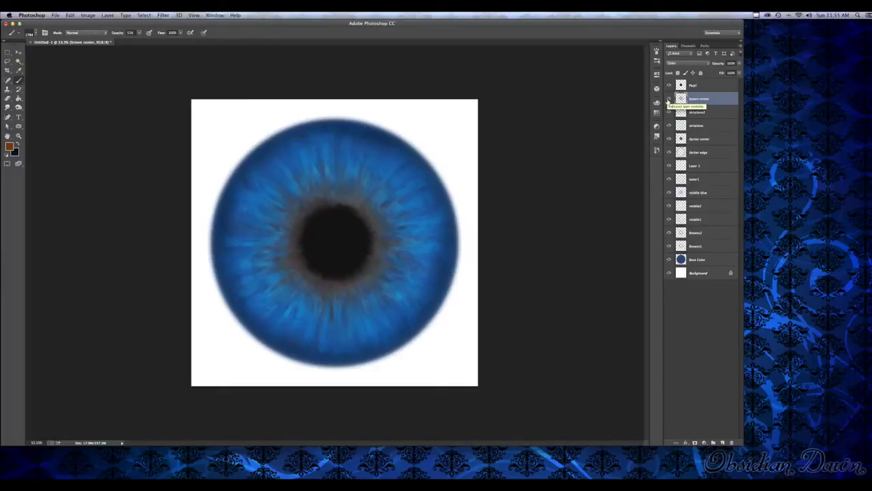
pyautogui.click(669, 99)
pyautogui.click(668, 100)
pyautogui.click(668, 100)
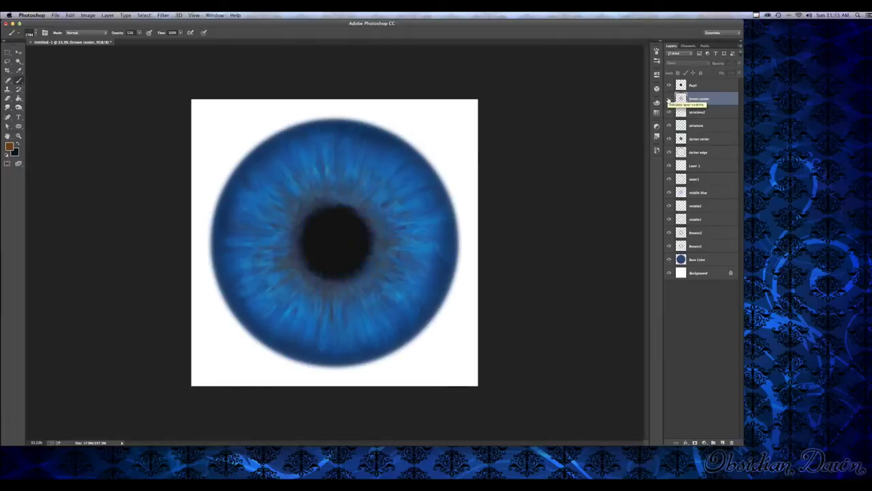
pyautogui.click(668, 100)
pyautogui.click(669, 100)
pyautogui.click(668, 99)
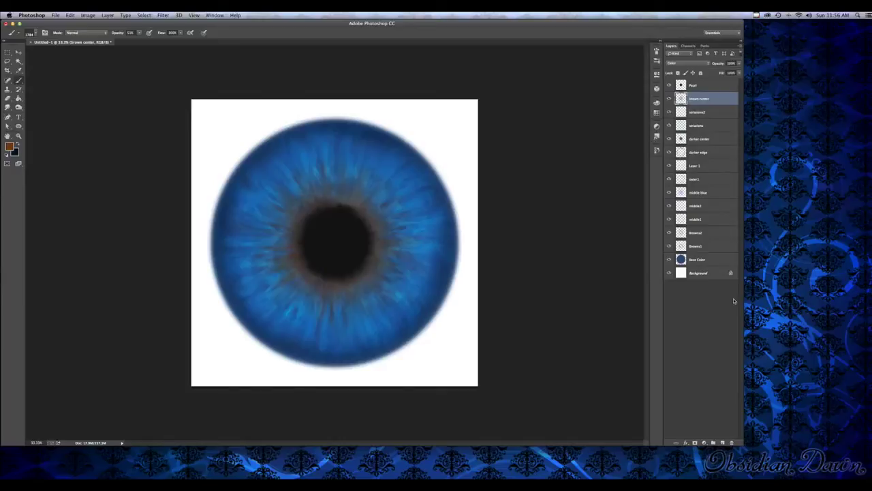
# - Stamp the imperfections brush in brown over the iris on a new layer above brown center and rename it as imperfections
pyautogui.click(723, 443)
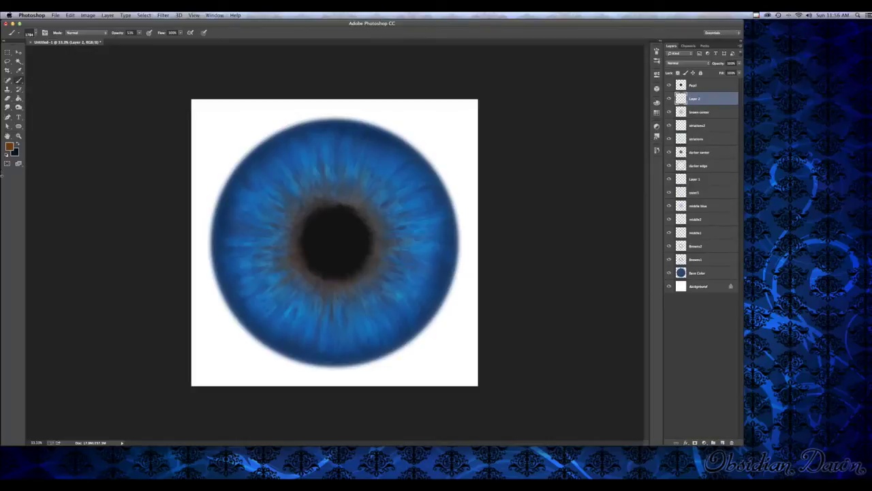
pyautogui.doubleClick(694, 98)
pyautogui.write('striatio')
pyautogui.write('ns')
pyautogui.press('Return')
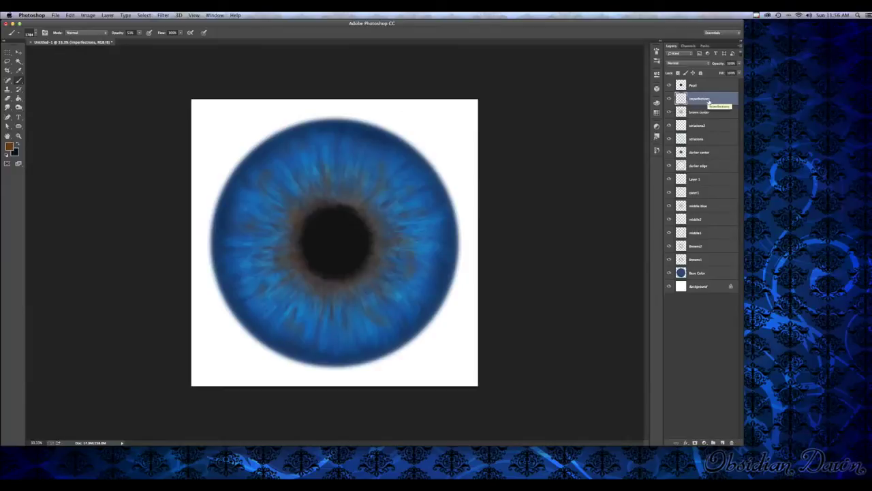
# - Try the Overlay and Color blend modes on the imperfections layer and return it to Normal
pyautogui.click(688, 63)
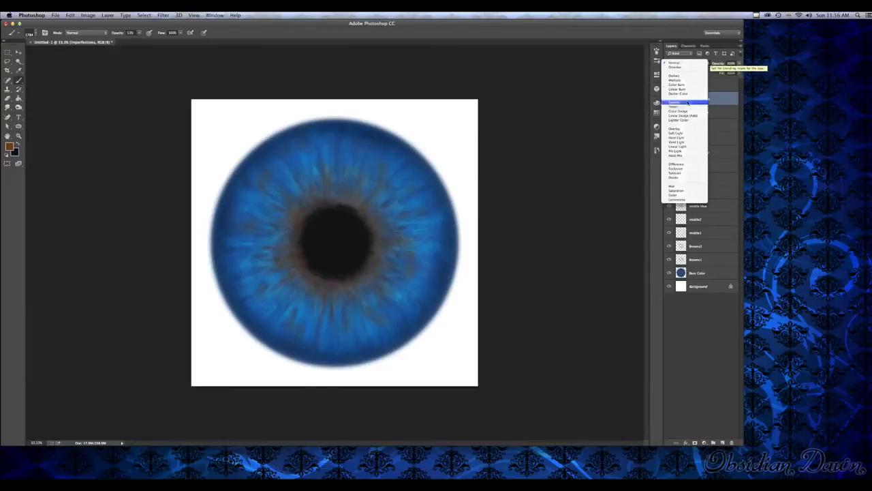
pyautogui.click(679, 129)
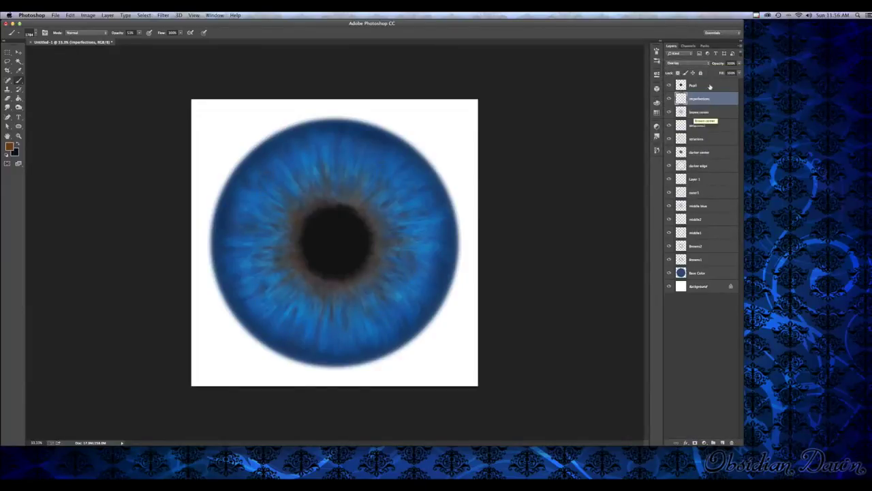
pyautogui.click(708, 63)
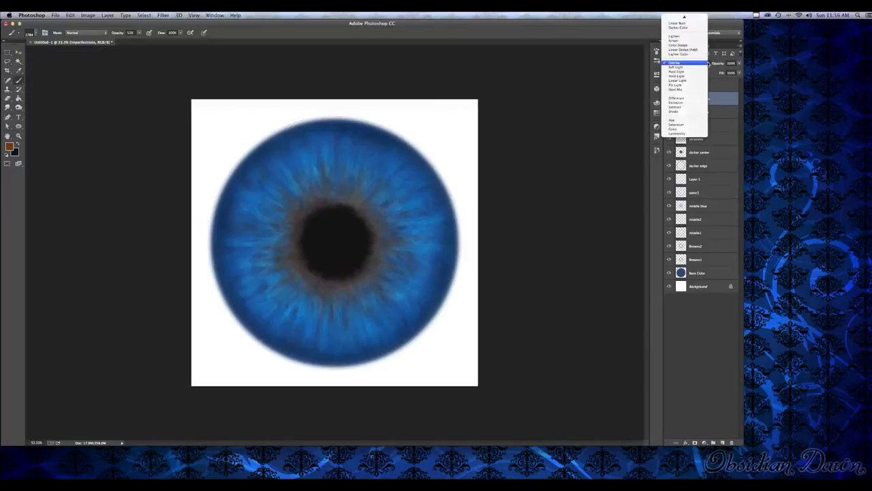
pyautogui.click(685, 129)
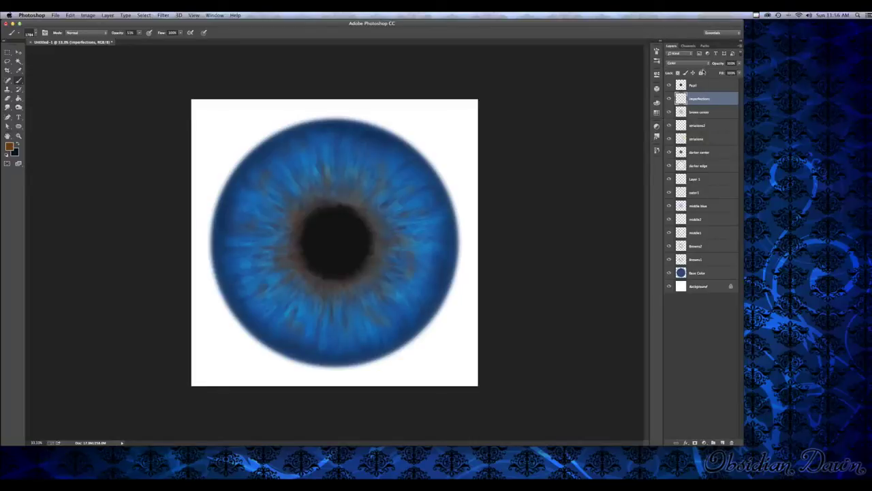
pyautogui.click(702, 63)
pyautogui.click(680, 17)
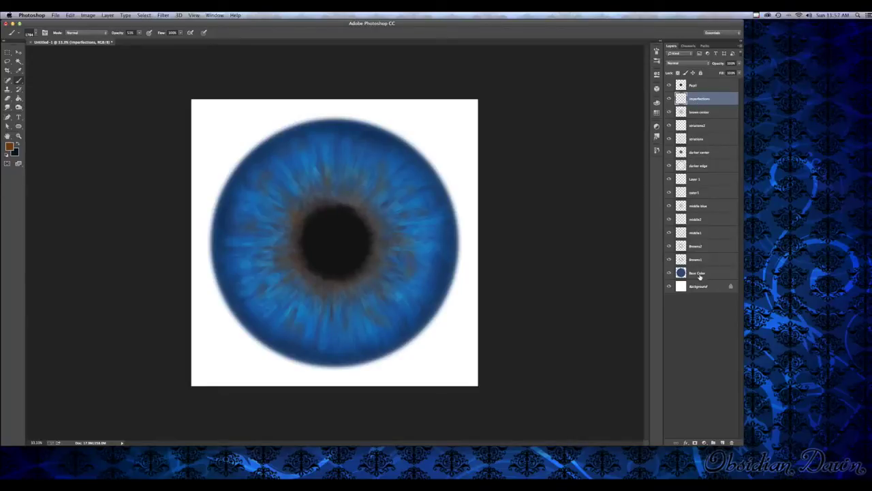
# - Add a new layer above the Pupil layer and rename it as ref1
pyautogui.click(693, 86)
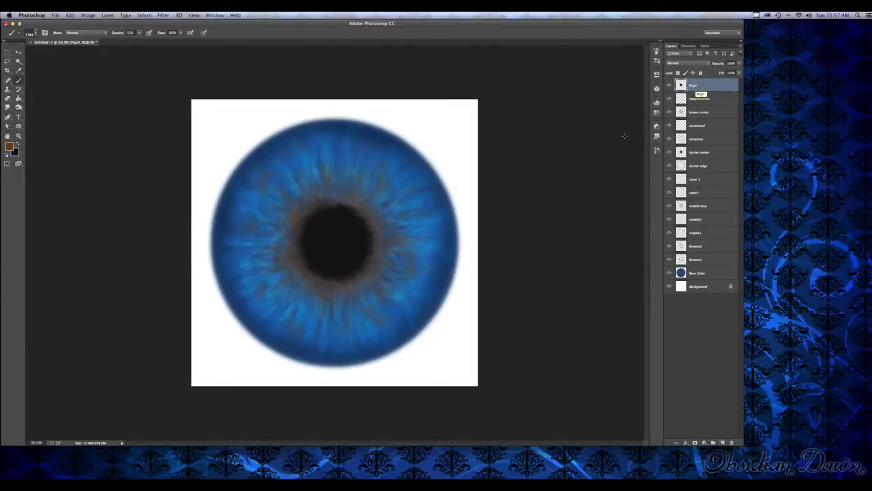
pyautogui.click(723, 444)
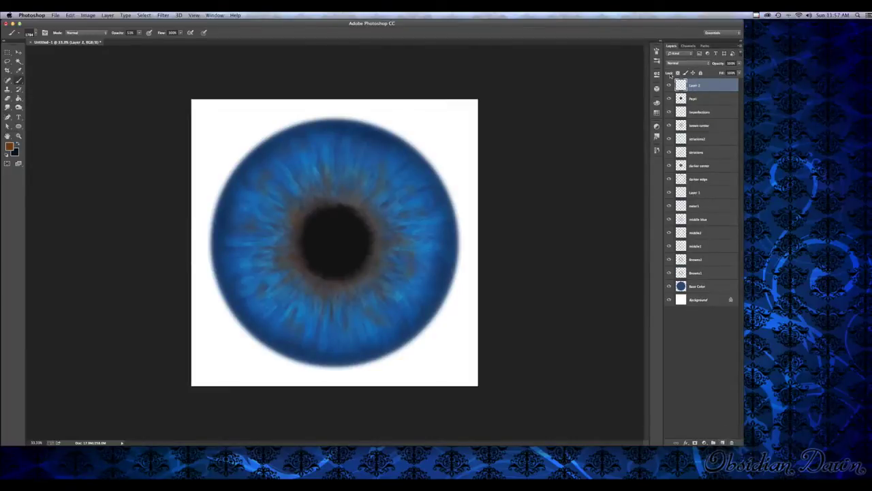
pyautogui.doubleClick(693, 84)
pyautogui.write('ref1')
pyautogui.press('Return')
# - Stamp the 1725 px reflection brush in white across the upper iris on the ref1 layer, undoing the extra stamp
pyautogui.click(10, 146)
pyautogui.click(586, 147)
pyautogui.click(745, 143)
pyautogui.click(35, 33)
pyautogui.scroll(-2, 71, 151)
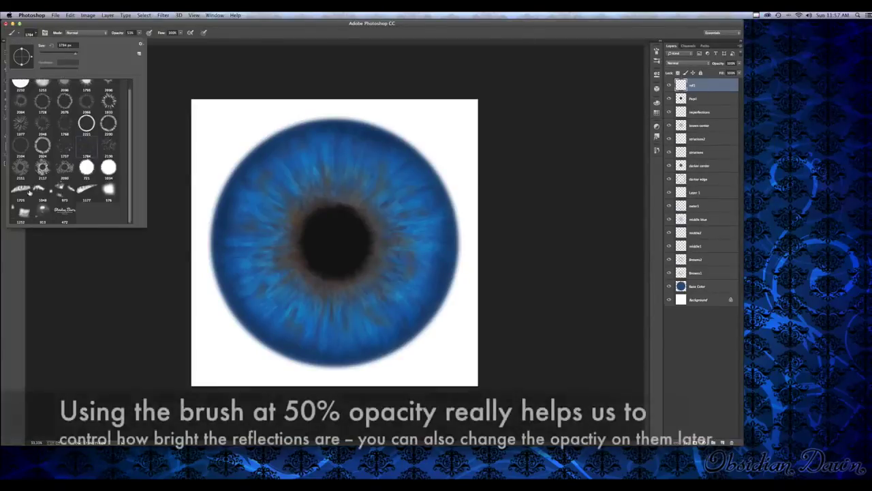
pyautogui.click(22, 190)
pyautogui.click(54, 23)
pyautogui.click(326, 194)
pyautogui.click(326, 194)
pyautogui.press('super+z')
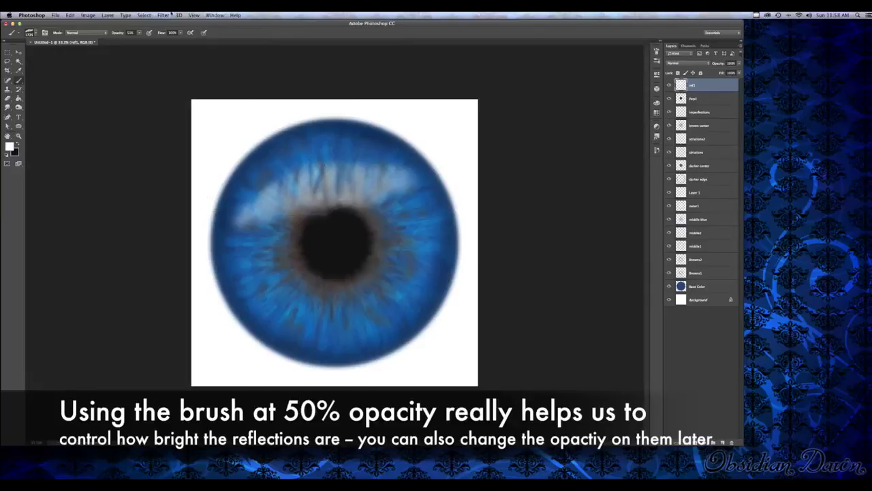
# - Hide the ref1 layer and stamp the 1177 px reflection brush in white over the pupil's upper edge on a new layer
pyautogui.click(31, 32)
pyautogui.click(87, 194)
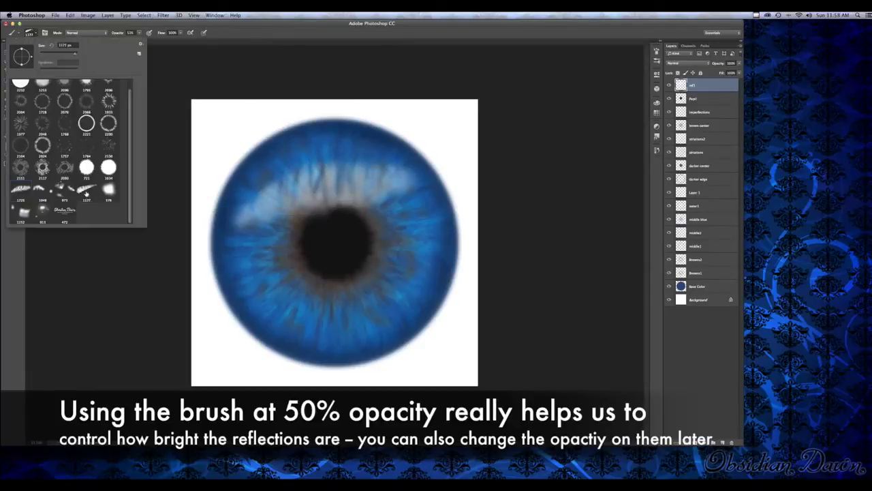
pyautogui.click(39, 33)
pyautogui.click(723, 442)
pyautogui.click(670, 99)
pyautogui.click(325, 204)
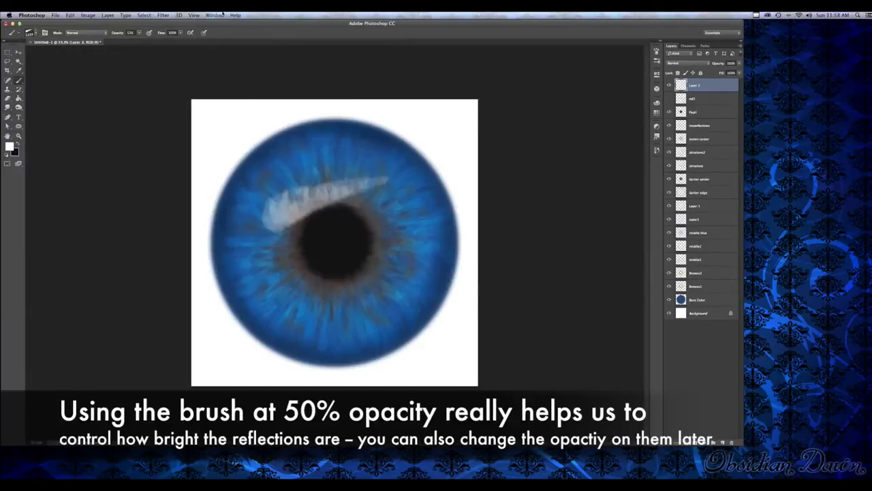
# - Hide Layer 2 and stamp the sweeping reflection brush at 2400 px in white across the upper iris on a new layer
pyautogui.click(33, 33)
pyautogui.click(111, 192)
pyautogui.click(34, 32)
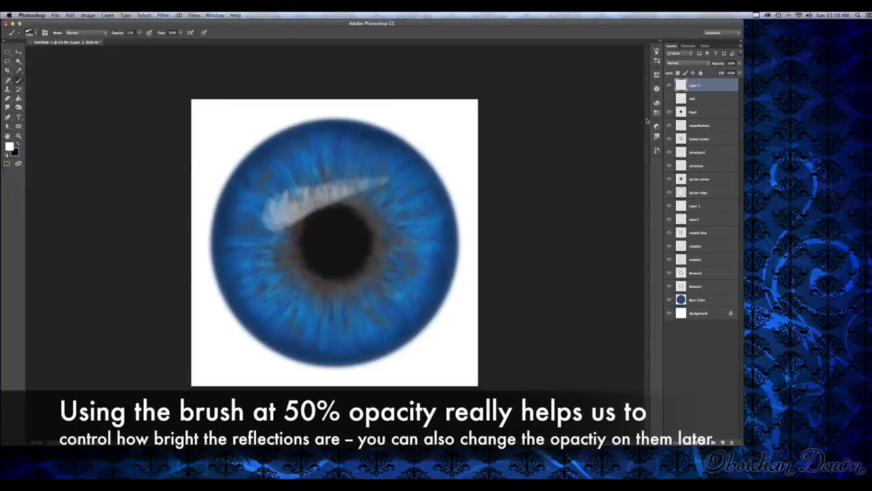
pyautogui.click(34, 33)
pyautogui.doubleClick(66, 46)
pyautogui.write('2400')
pyautogui.click(34, 34)
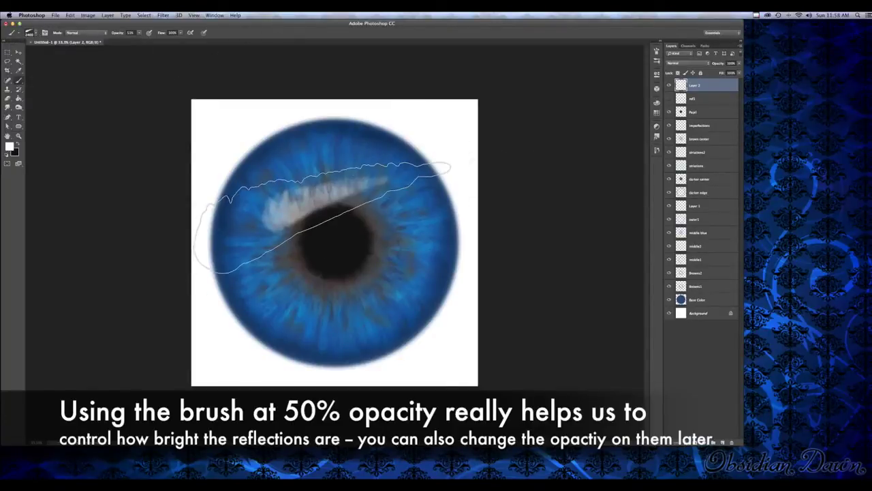
pyautogui.click(669, 84)
pyautogui.click(722, 442)
pyautogui.click(326, 205)
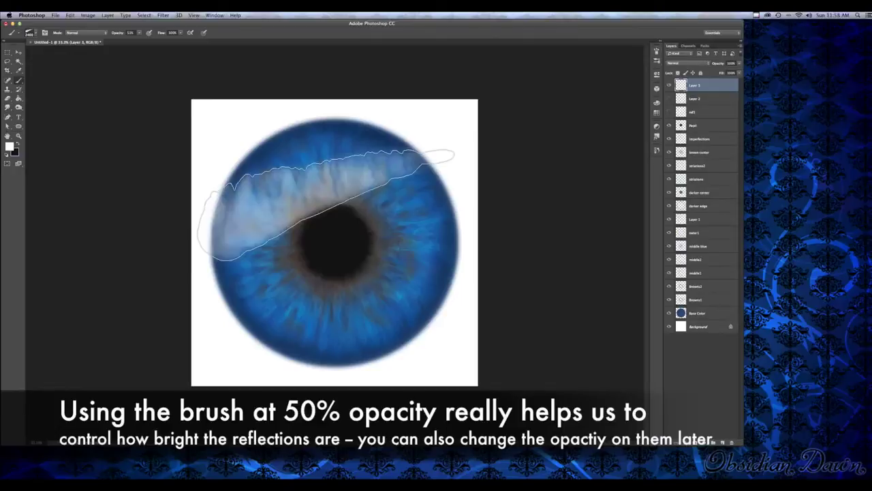
# - Hide Layer 3 and stamp the 1048 px reflection brush in white over the pupil's upper edge on a new layer
pyautogui.click(34, 33)
pyautogui.click(44, 197)
pyautogui.click(35, 34)
pyautogui.click(669, 85)
pyautogui.click(722, 442)
pyautogui.click(304, 203)
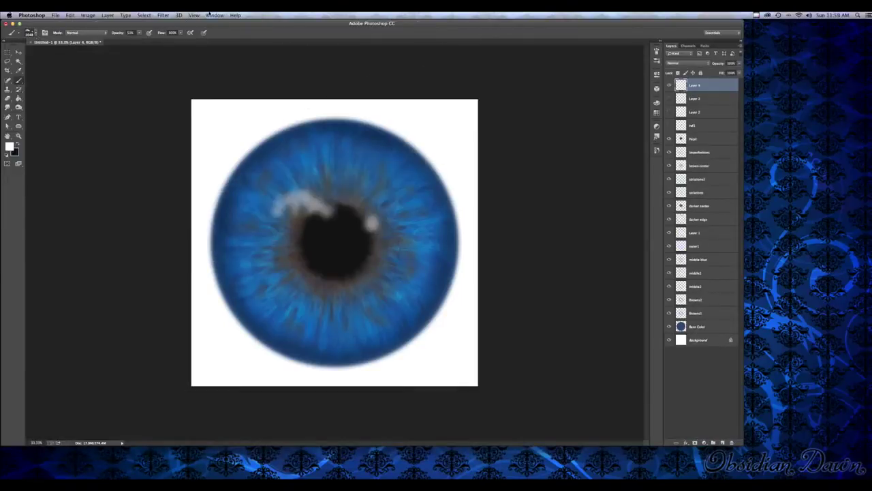
pyautogui.click(35, 33)
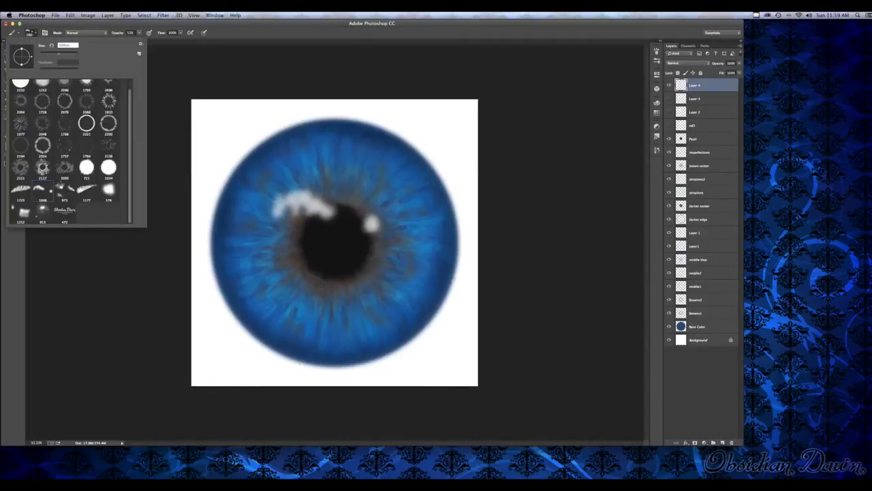
pyautogui.click(35, 33)
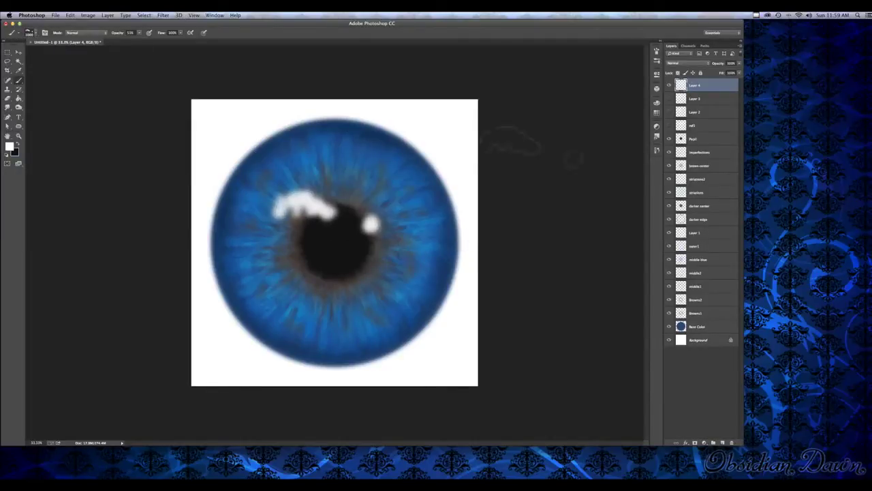
# - Hide Layer 4 and stamp the 973 px scattered reflection brush in white around the pupil on a new layer
pyautogui.click(669, 85)
pyautogui.click(723, 443)
pyautogui.click(35, 33)
pyautogui.click(65, 188)
pyautogui.click(35, 34)
pyautogui.click(341, 219)
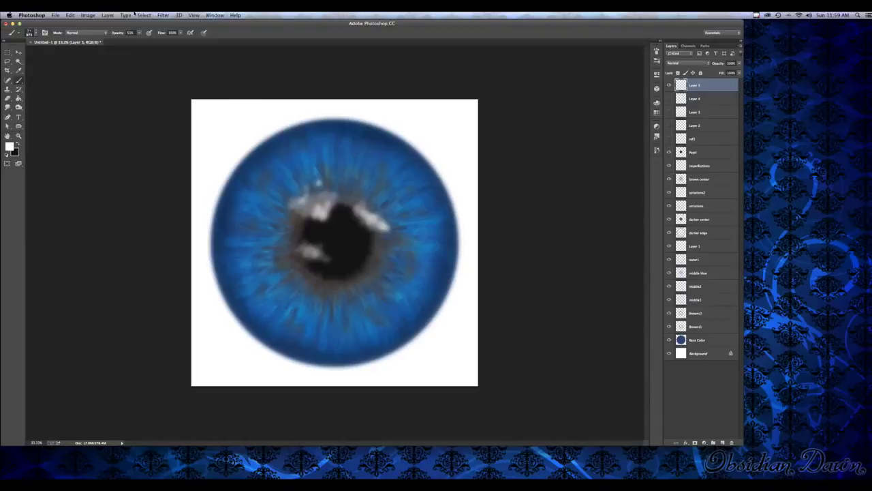
pyautogui.click(668, 100)
pyautogui.click(668, 100)
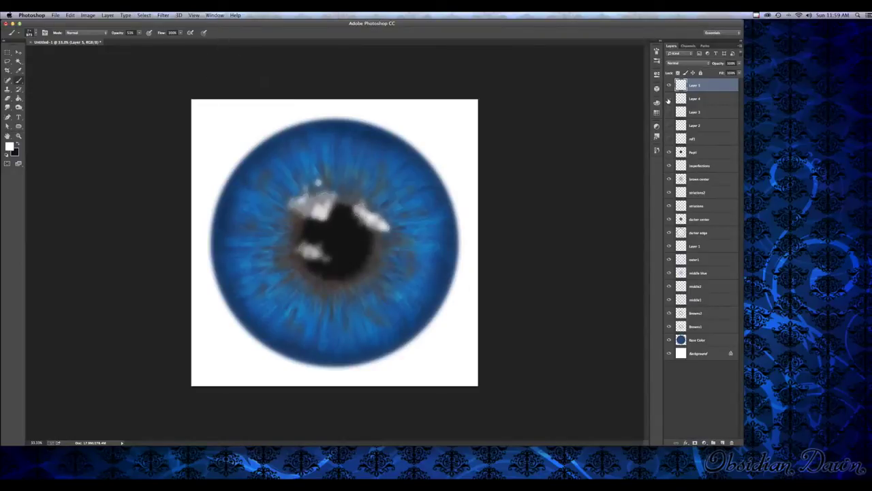
# - Hide Layer 5 and stamp the 576 px reflection brush twice in white near the pupil's upper-left edge on a new layer
pyautogui.click(668, 85)
pyautogui.click(722, 443)
pyautogui.click(35, 33)
pyautogui.click(106, 191)
pyautogui.click(34, 34)
pyautogui.click(308, 216)
pyautogui.click(308, 216)
# - Hide Layer 6 and stamp the 1252 px reflection brush twice in white over the pupil on a new layer
pyautogui.click(35, 33)
pyautogui.click(25, 209)
pyautogui.click(34, 33)
pyautogui.click(668, 85)
pyautogui.click(722, 443)
pyautogui.click(342, 228)
pyautogui.click(343, 227)
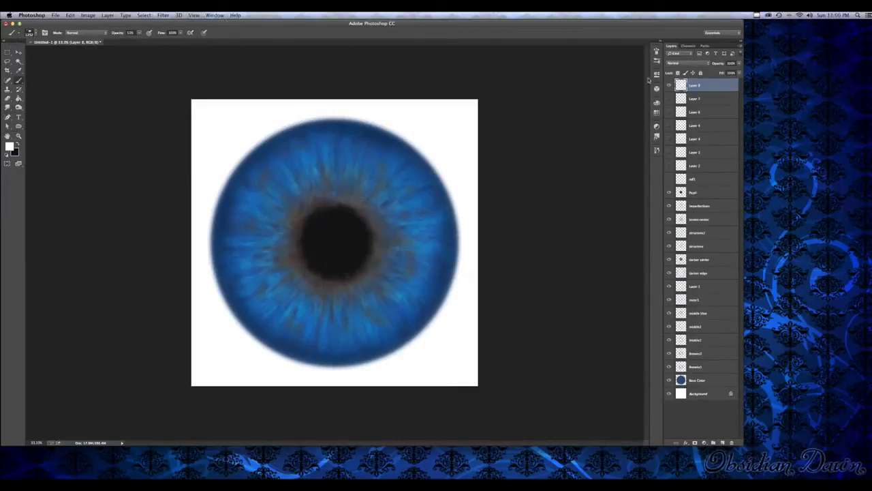
# - Stamp the 813 px reflection brush twice in white on Layer 8 and move the reflection to the iris area above and left of the pupil
pyautogui.click(34, 33)
pyautogui.doubleClick(40, 216)
pyautogui.click(338, 221)
pyautogui.click(338, 221)
pyautogui.press('v')
pyautogui.moveTo(341, 205); pyautogui.dragTo(405, 257)
pyautogui.moveTo(402, 211); pyautogui.dragTo(308, 133)
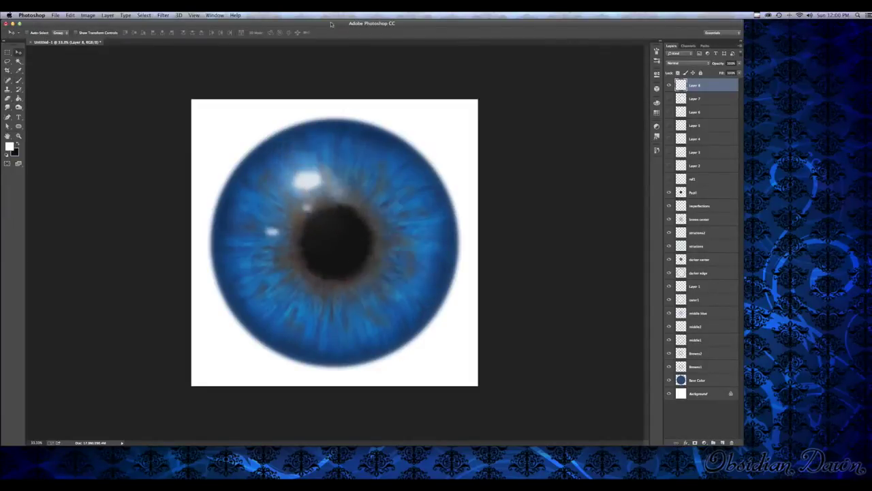
# - Rename Layer 8 as reflection
pyautogui.doubleClick(695, 86)
pyautogui.write('reflection')
pyautogui.press('Return')
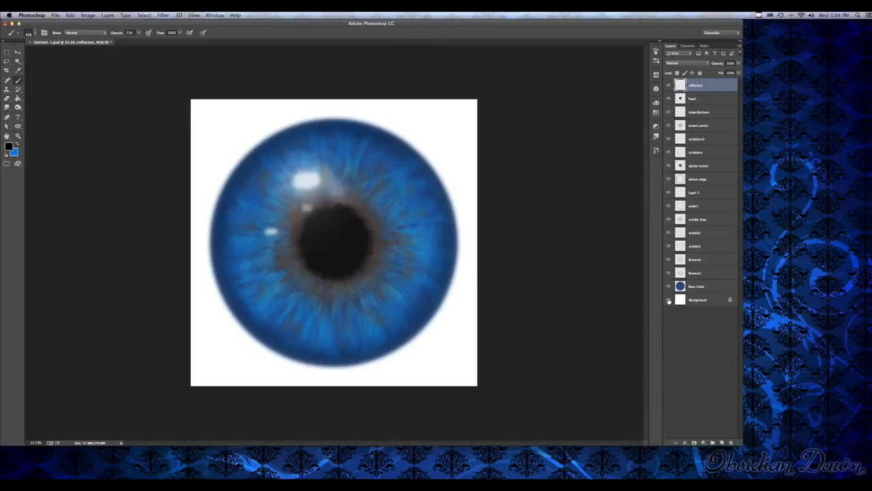
# - Hide the Background layer, then copy all visible layers merged and paste them as a new top layer
pyautogui.click(668, 301)
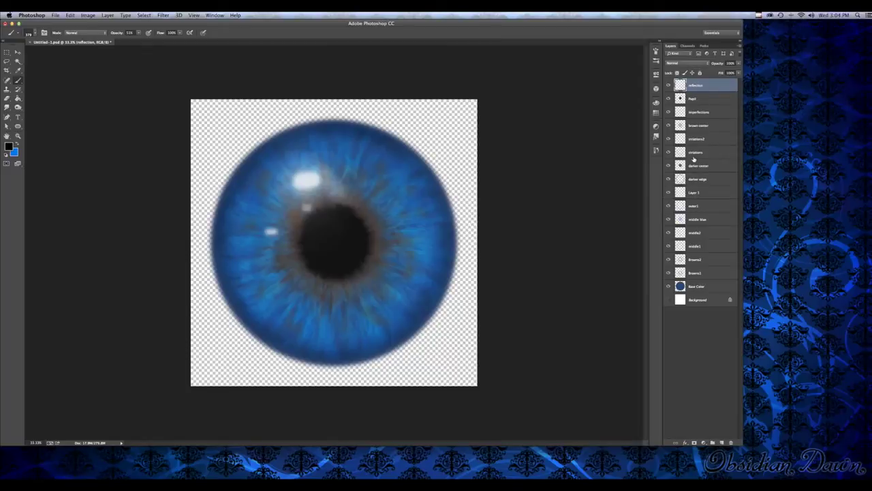
pyautogui.press('super+a')
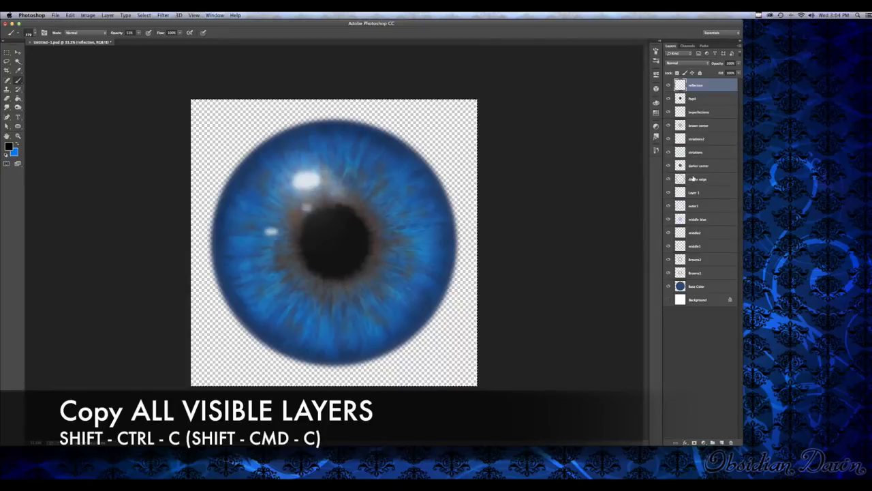
pyautogui.press('super+v')
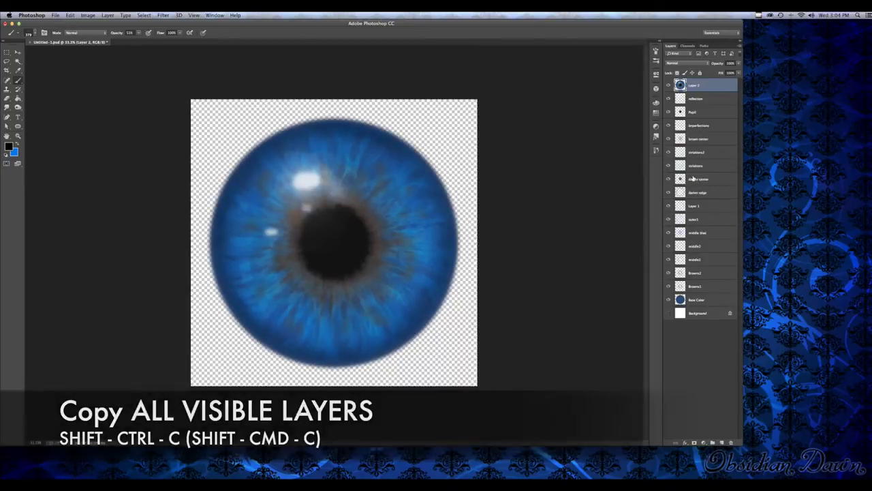
pyautogui.click(669, 85)
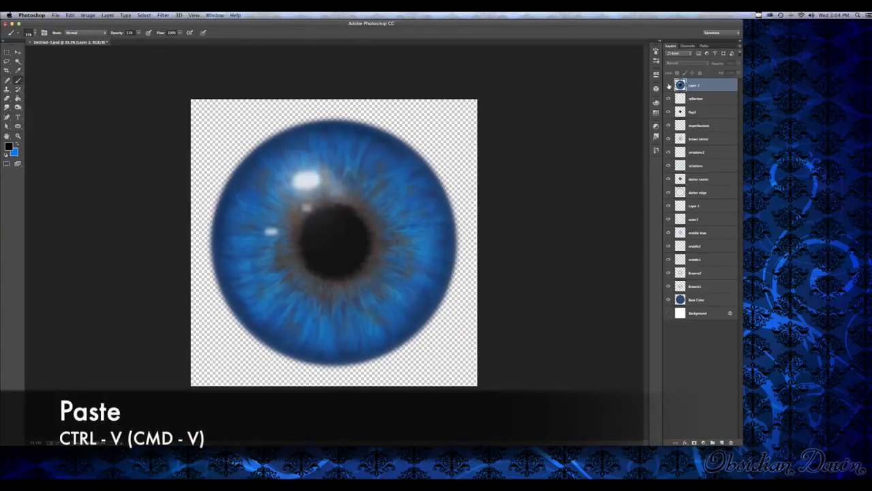
pyautogui.click(668, 85)
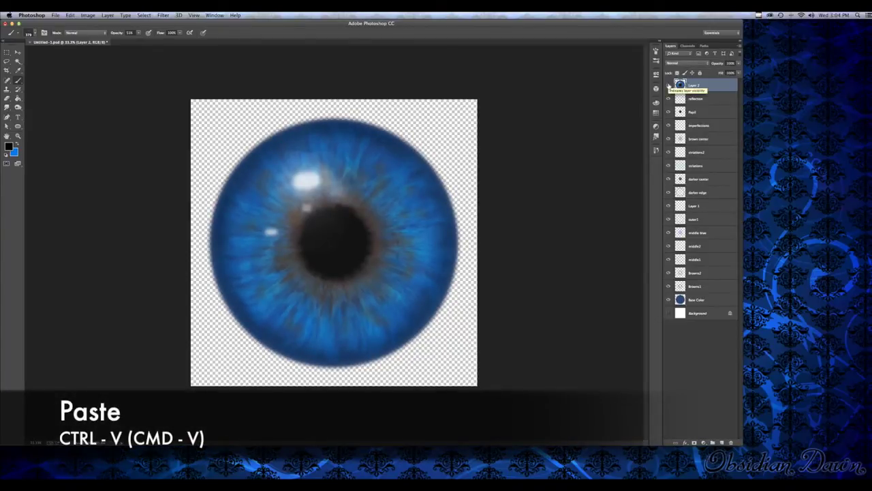
pyautogui.click(668, 84)
pyautogui.click(669, 85)
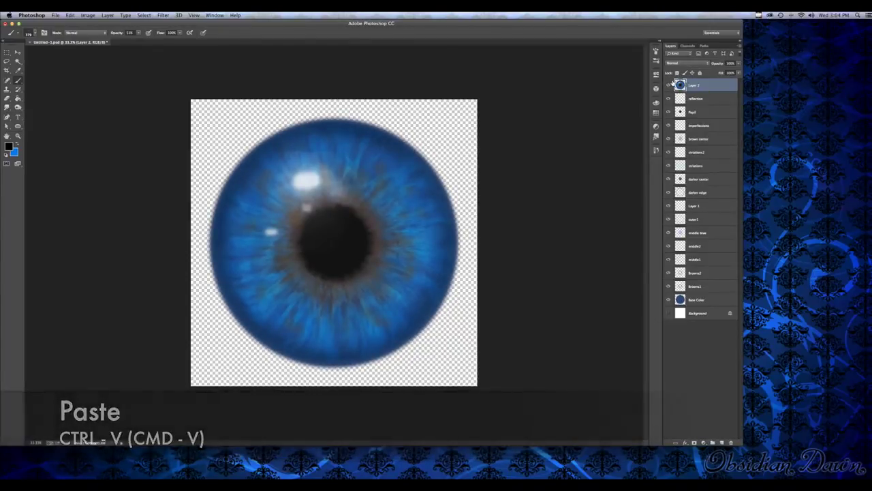
# - Desaturate the merged iris copy on the top layer
pyautogui.click(88, 14)
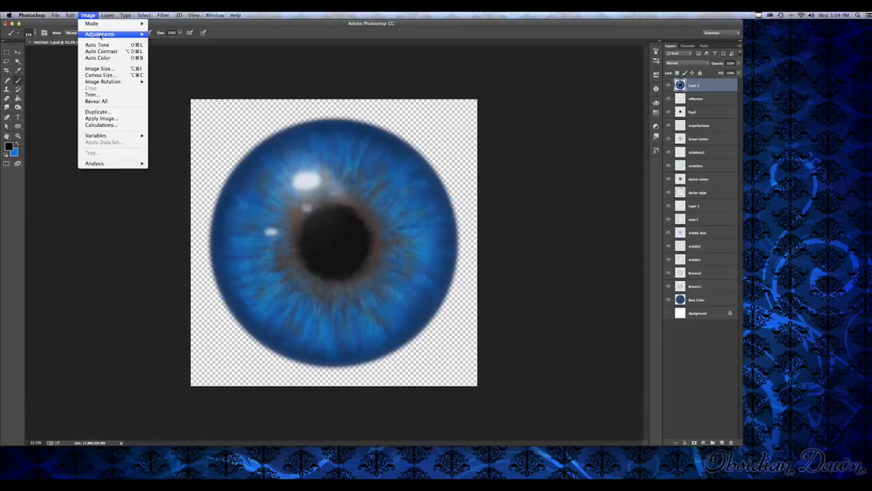
pyautogui.moveTo(101, 34)
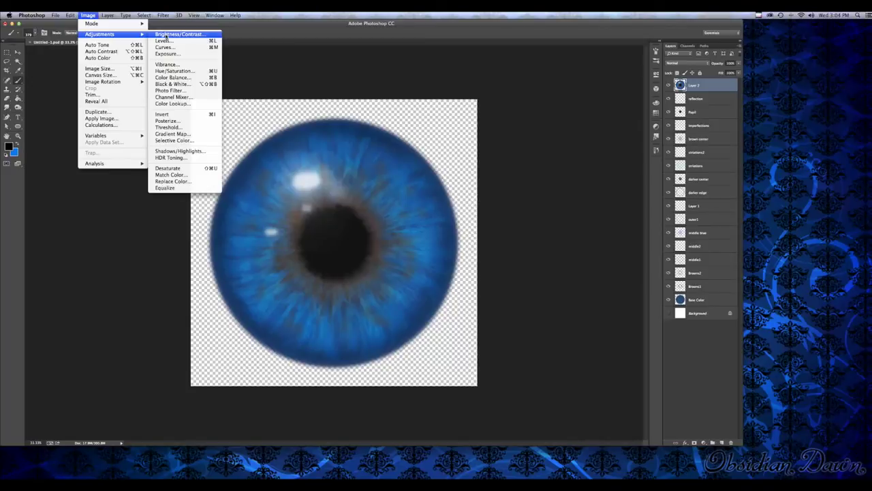
pyautogui.click(171, 167)
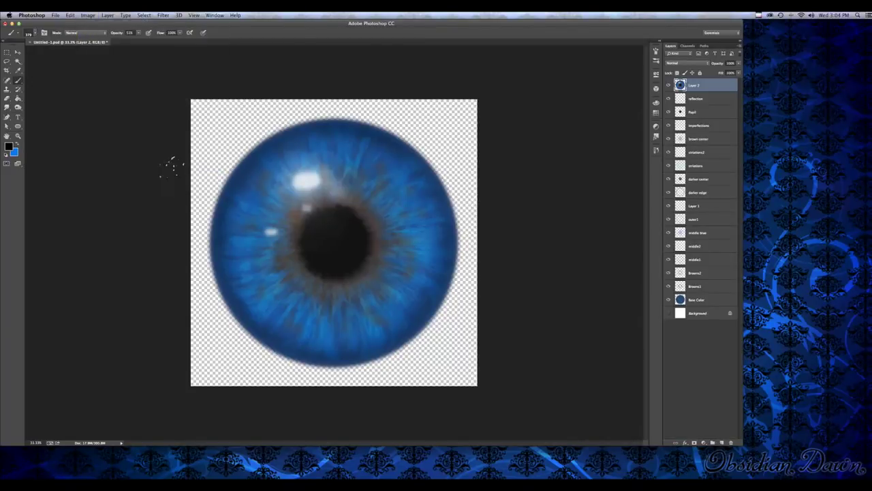
# - Raise the contrast of the grayscale iris layer to 100 with Brightness/Contrast
pyautogui.click(68, 14)
pyautogui.moveTo(88, 14)
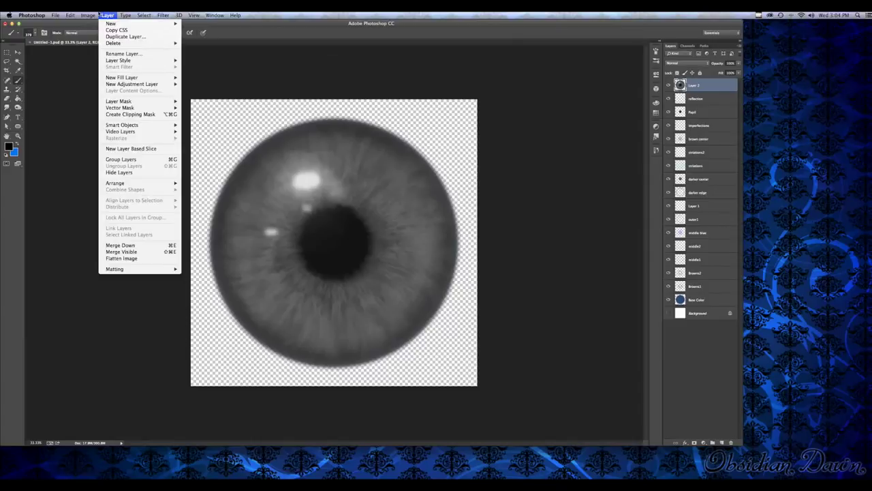
pyautogui.moveTo(137, 35)
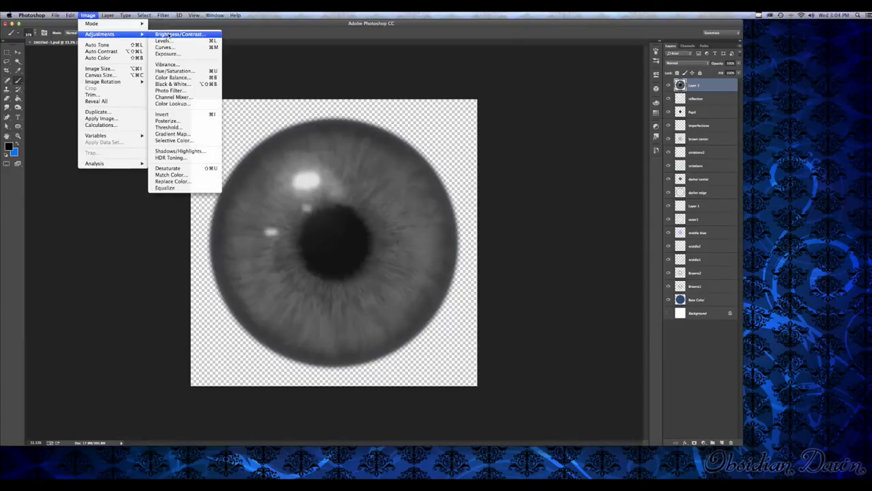
pyautogui.click(169, 35)
pyautogui.moveTo(590, 318); pyautogui.dragTo(643, 320)
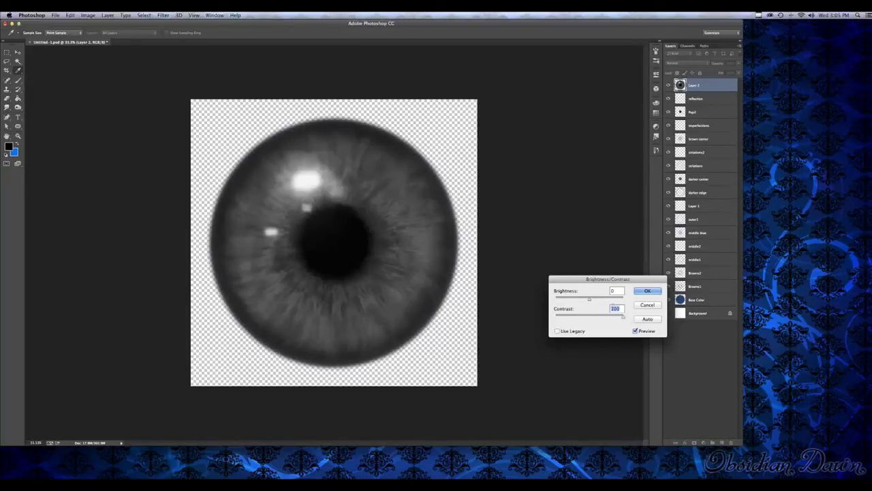
pyautogui.click(647, 290)
pyautogui.press('b')
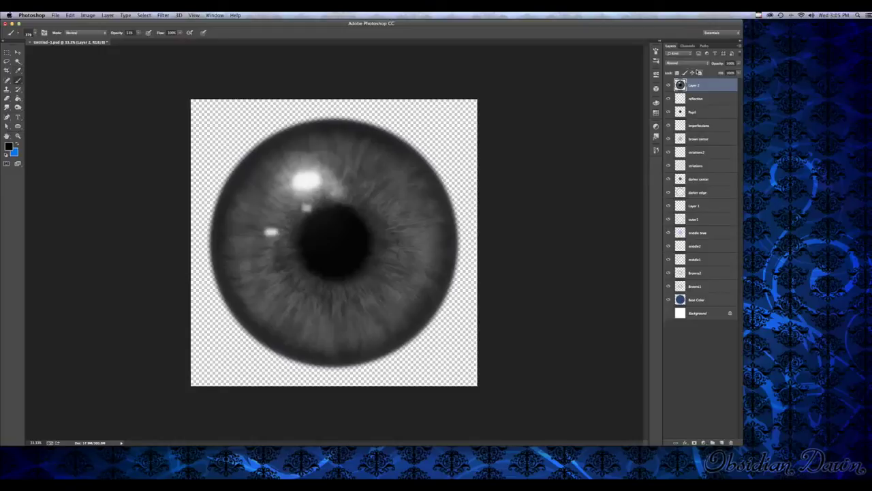
# - Set the grayscale iris layer's blend mode to Luminosity and compare the eye with and without it
pyautogui.click(695, 63)
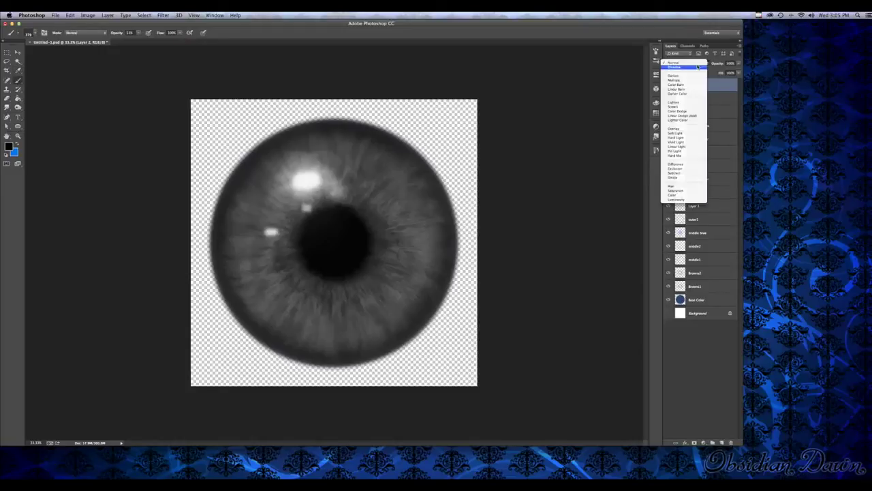
pyautogui.click(685, 200)
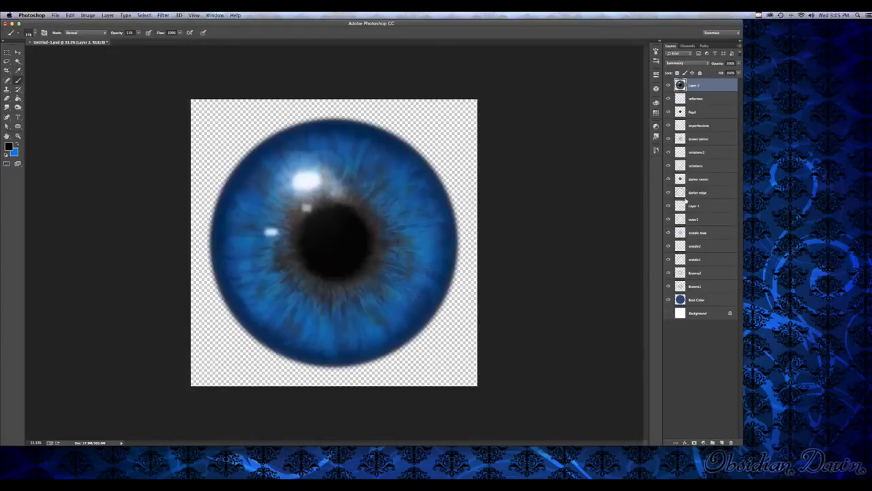
pyautogui.click(669, 85)
pyautogui.click(668, 85)
pyautogui.click(669, 85)
pyautogui.click(668, 85)
pyautogui.click(668, 85)
pyautogui.click(668, 85)
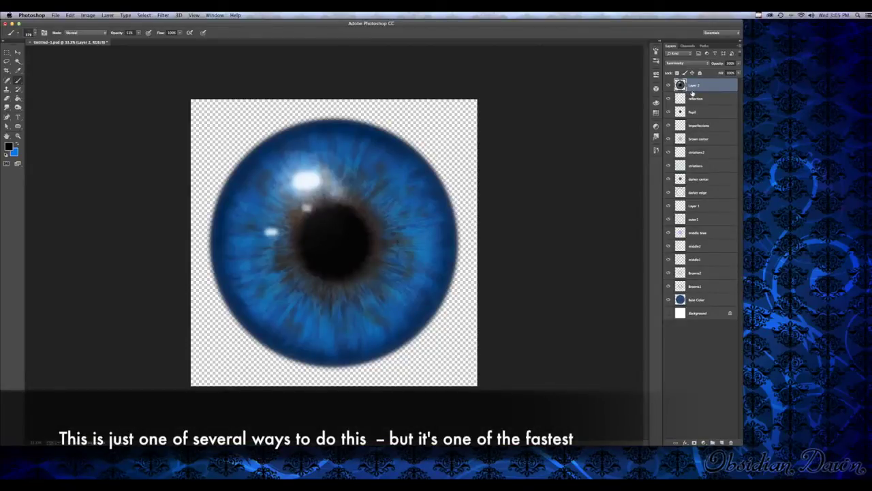
pyautogui.click(669, 85)
pyautogui.click(668, 85)
# - Rename the Luminosity layer as contrast layer
pyautogui.doubleClick(696, 85)
pyautogui.write('contrast layer')
pyautogui.press('Return')
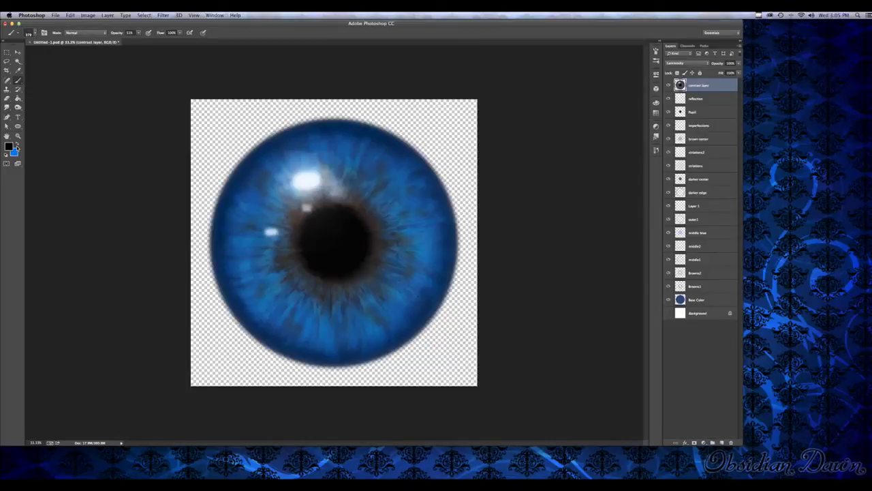
# - Rotate the striations layer about 116 degrees clockwise with Free Transform
pyautogui.click(701, 165)
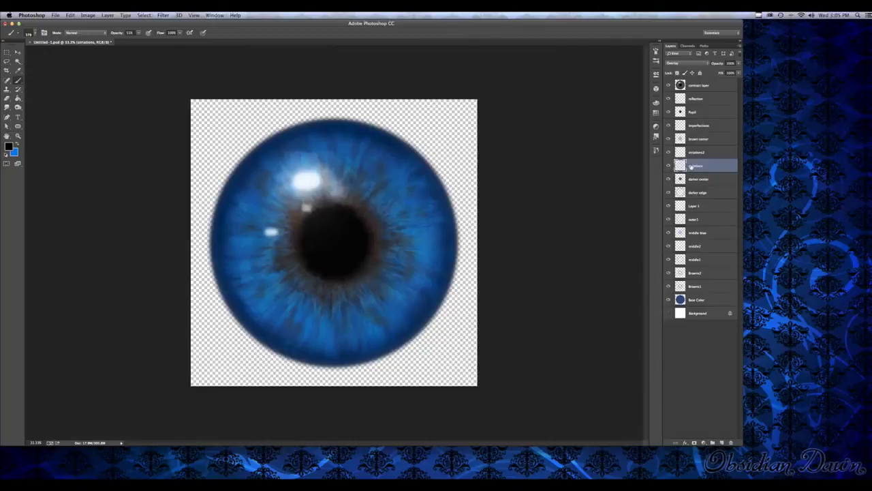
pyautogui.hotkey('ctrl', 't')
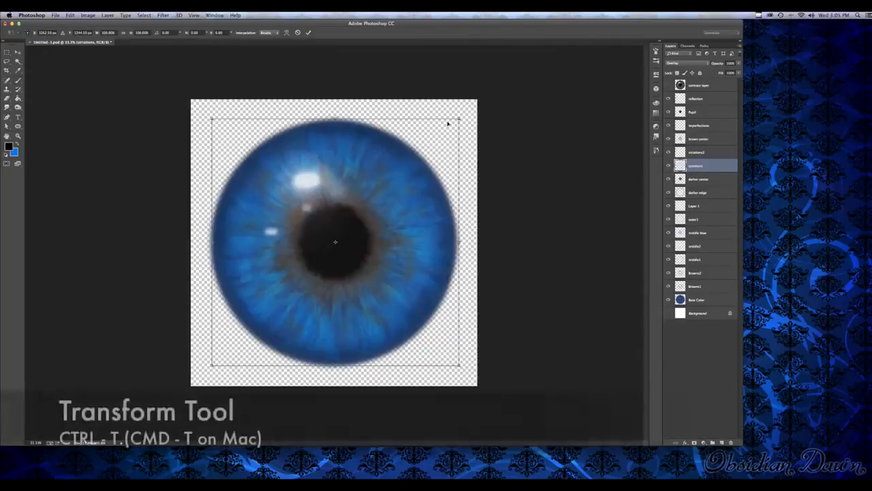
pyautogui.moveTo(470, 123); pyautogui.dragTo(404, 411)
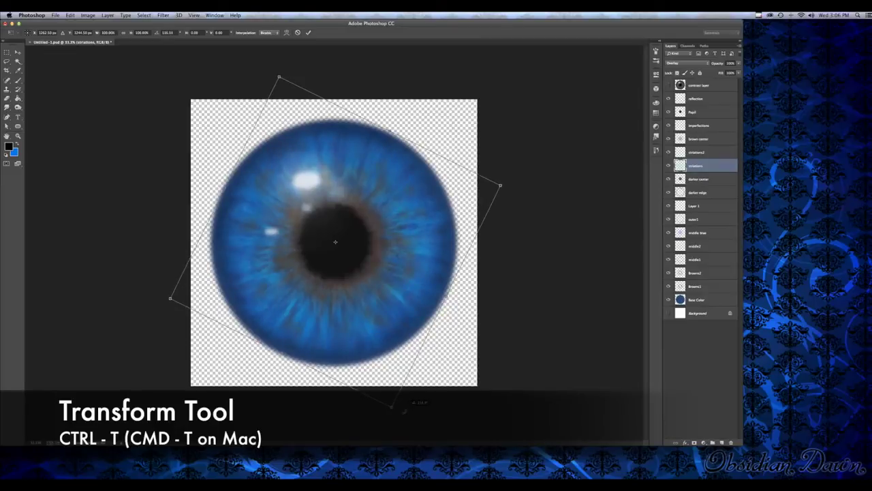
pyautogui.click(308, 32)
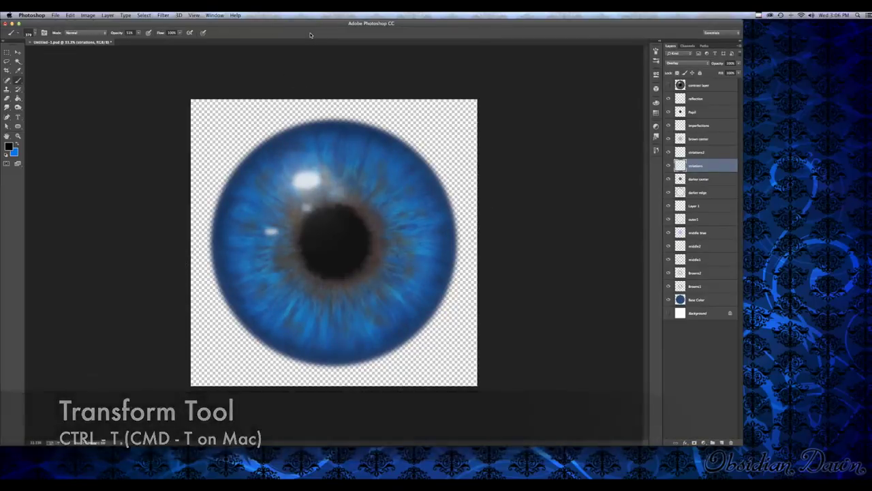
# - Select the striations2 layer and compare the iris with and without it
pyautogui.click(691, 154)
pyautogui.click(668, 153)
pyautogui.click(668, 153)
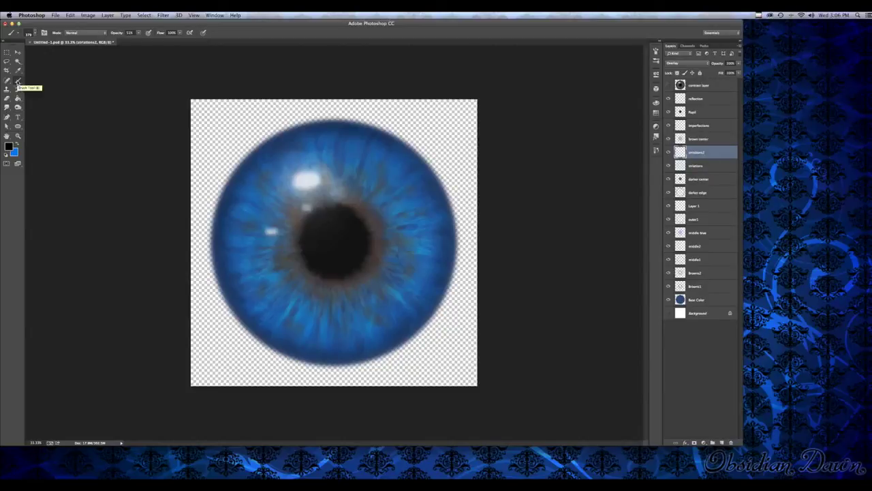
# - Choose an iris striation brush and rotate its tip to an angle of -45° in the brush tip shape settings
pyautogui.click(29, 32)
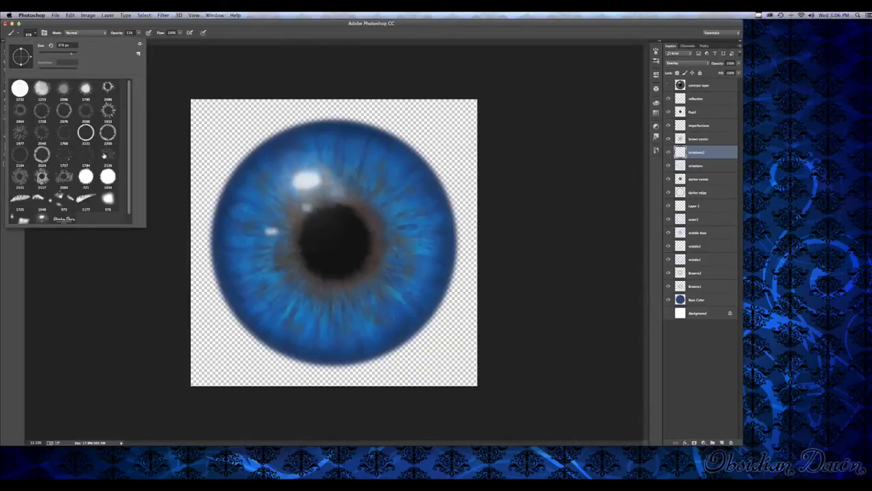
pyautogui.click(40, 179)
pyautogui.click(656, 52)
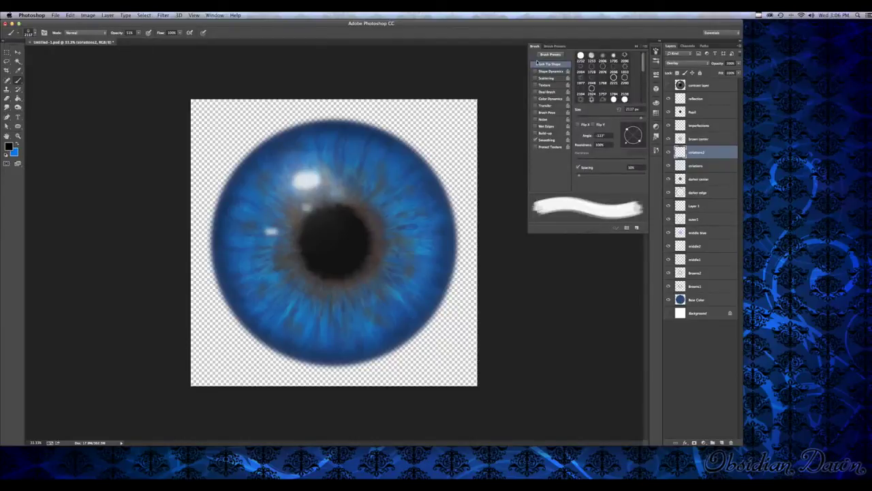
pyautogui.moveTo(634, 146); pyautogui.dragTo(643, 144)
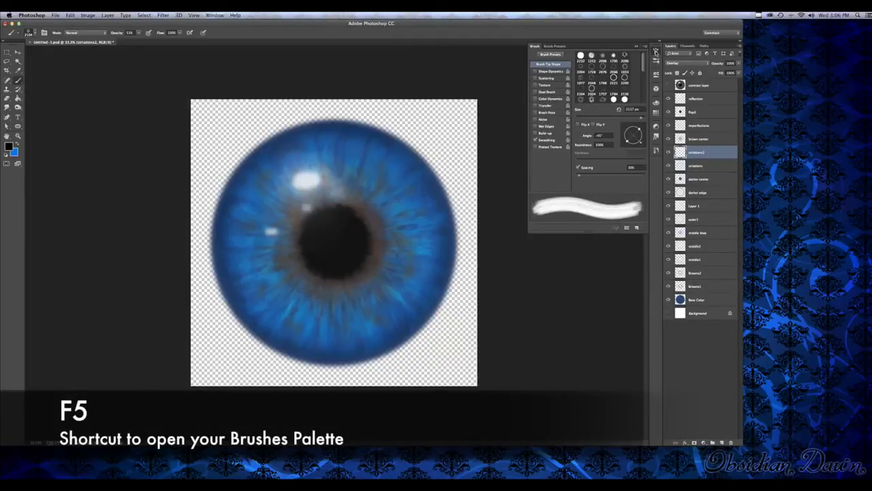
pyautogui.click(656, 53)
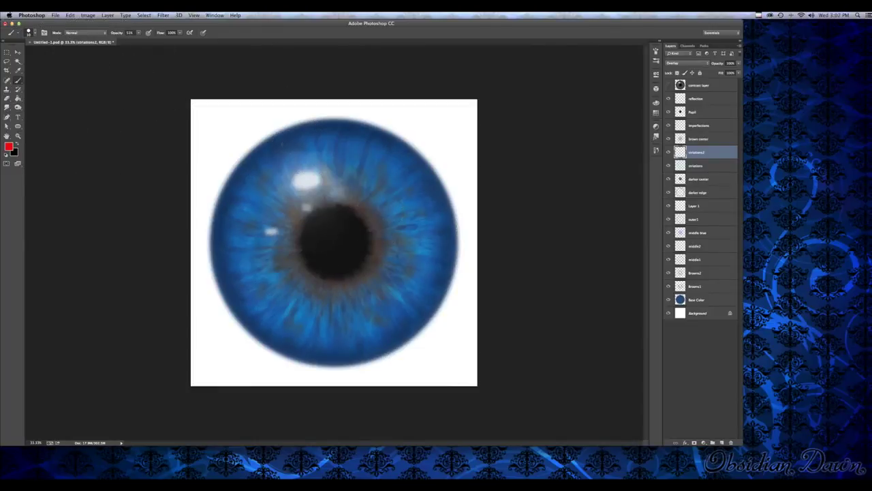
# - Add a layer above the reflection layer and draw a red arrow at 100% opacity pointing to the main highlight
pyautogui.click(709, 104)
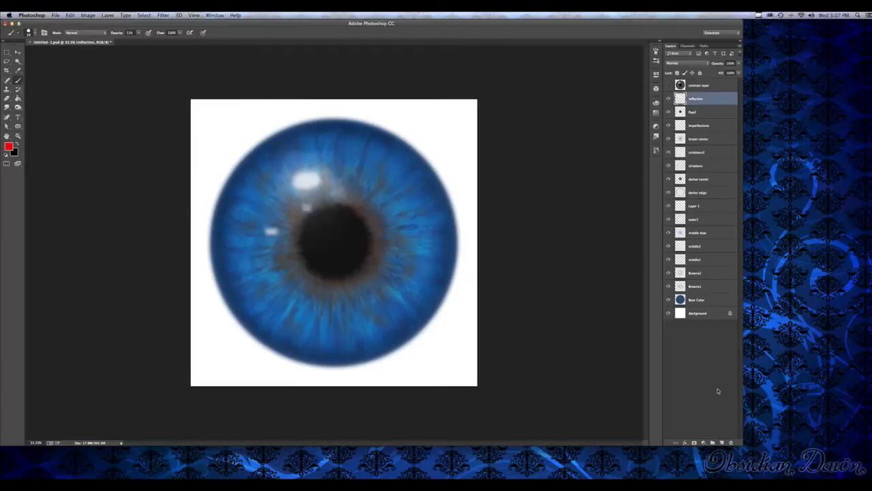
pyautogui.click(722, 443)
pyautogui.moveTo(268, 111); pyautogui.dragTo(291, 161)
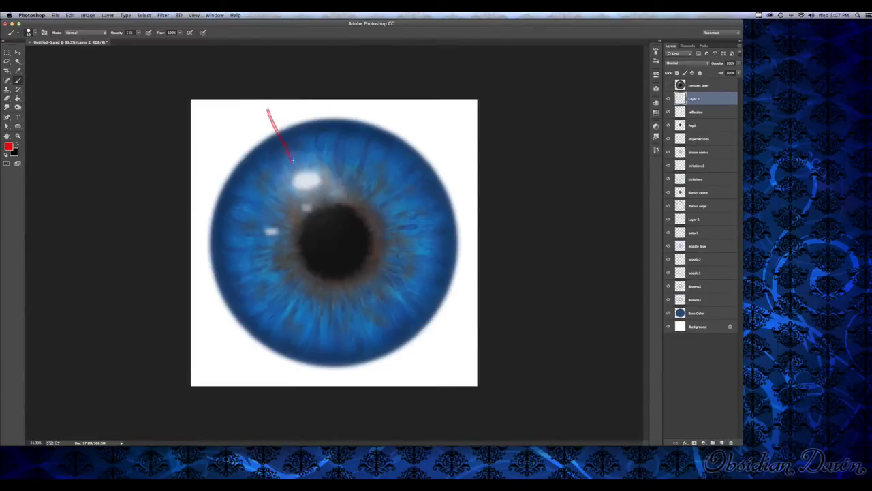
pyautogui.press('0')
pyautogui.moveTo(272, 147)
pyautogui.mouseDown()
pyautogui.moveTo(298, 163)
pyautogui.moveTo(297, 141)
pyautogui.mouseUp()
pyautogui.moveTo(267, 108); pyautogui.dragTo(279, 132)
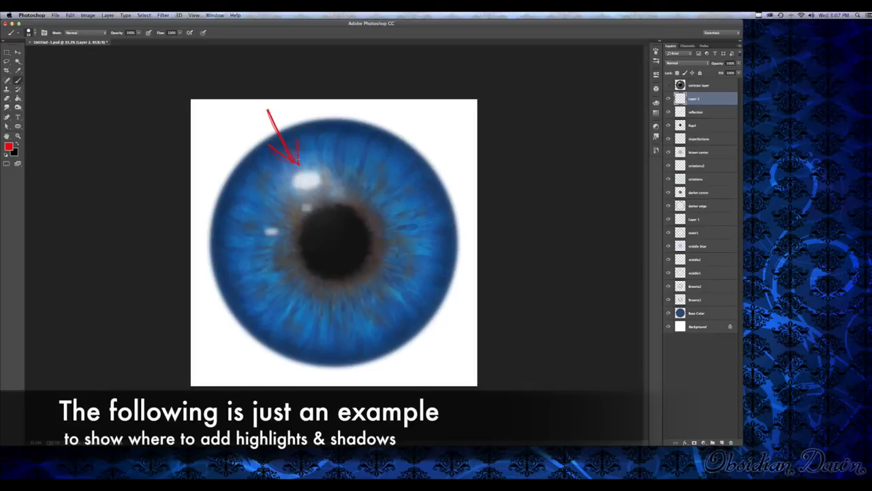
# - Make black the foreground colour, load the Base Color layer's round shape as a selection and add a layer above the arrow layer
pyautogui.click(16, 143)
pyautogui.click(8, 145)
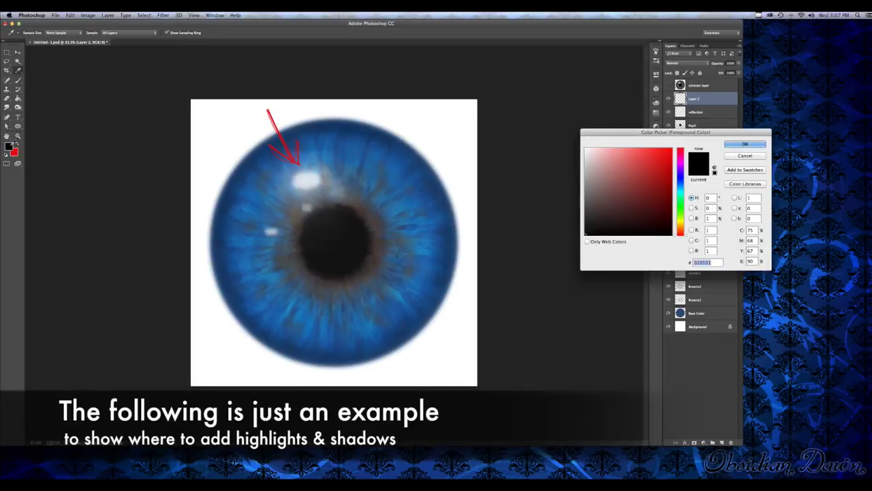
pyautogui.click(745, 144)
pyautogui.keyDown('ctrl'); pyautogui.click(680, 313); pyautogui.keyUp('ctrl')
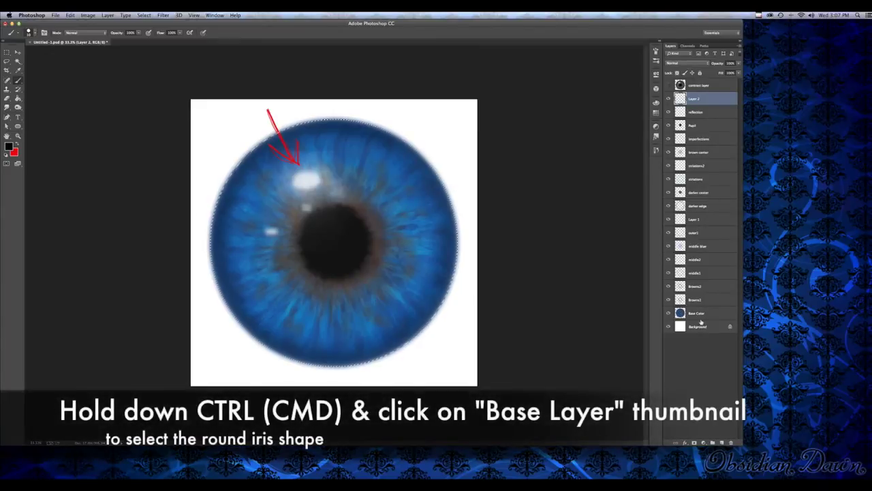
pyautogui.click(721, 442)
# - Paint a solid black shadow across the upper part of the iris with an enlarged 1253 brush inside the selection
pyautogui.click(35, 33)
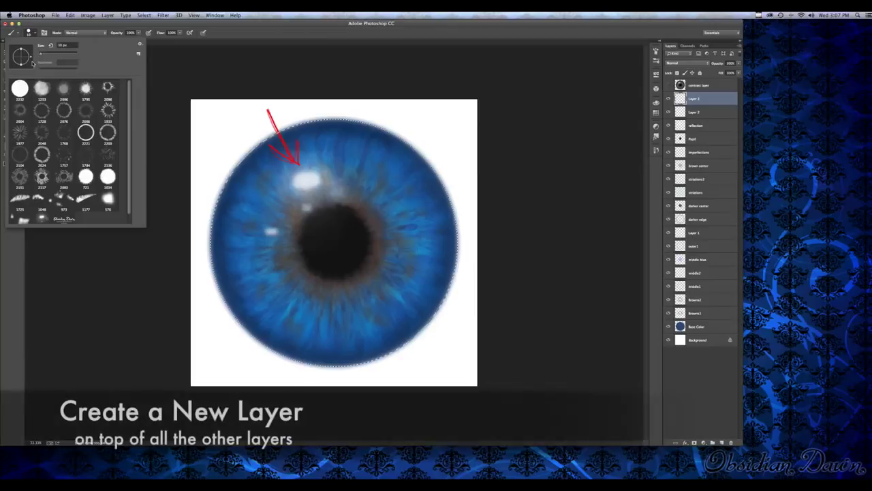
pyautogui.click(41, 90)
pyautogui.moveTo(42, 55); pyautogui.dragTo(53, 54)
pyautogui.click(36, 34)
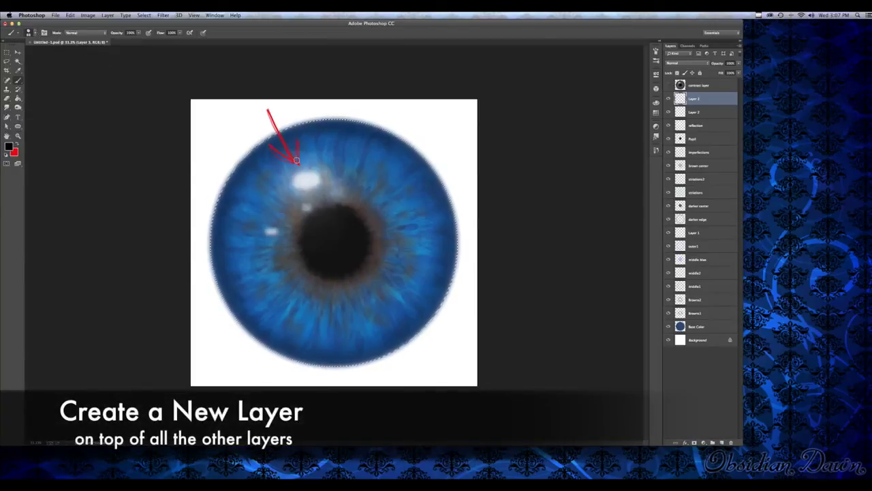
pyautogui.click(35, 34)
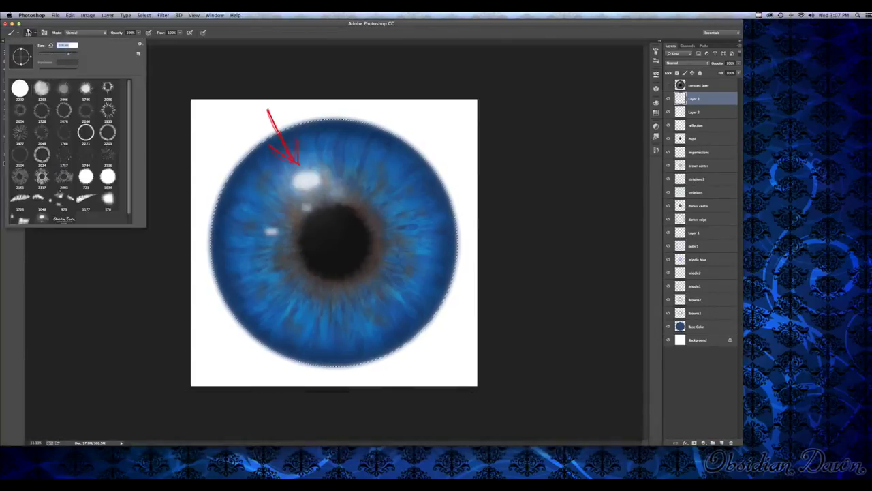
pyautogui.click(34, 33)
pyautogui.moveTo(328, 139)
pyautogui.mouseDown()
pyautogui.moveTo(212, 211)
pyautogui.moveTo(196, 241)
pyautogui.moveTo(248, 178)
pyautogui.moveTo(275, 164)
pyautogui.moveTo(463, 180)
pyautogui.moveTo(297, 144)
pyautogui.moveTo(241, 164)
pyautogui.moveTo(419, 143)
pyautogui.moveTo(220, 133)
pyautogui.mouseUp()
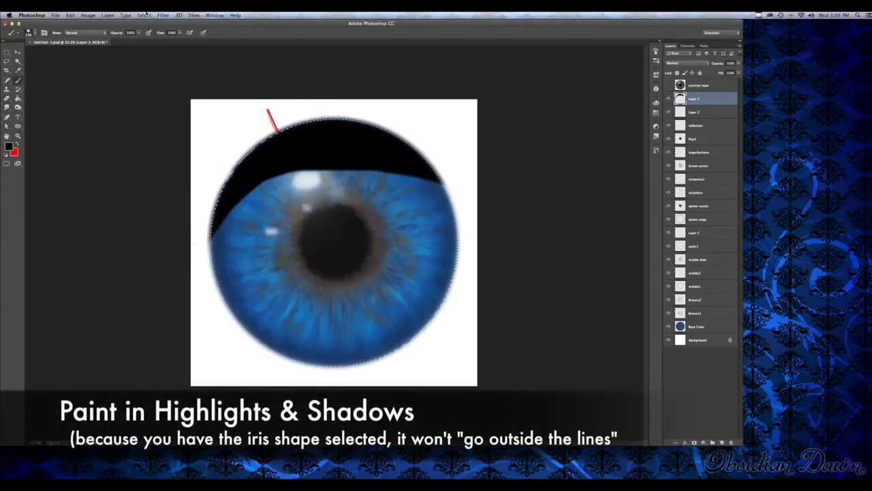
# - Switch the foreground colour to white and paint a thick highlight crescent around the lower iris and an arc above the pupil
pyautogui.click(10, 146)
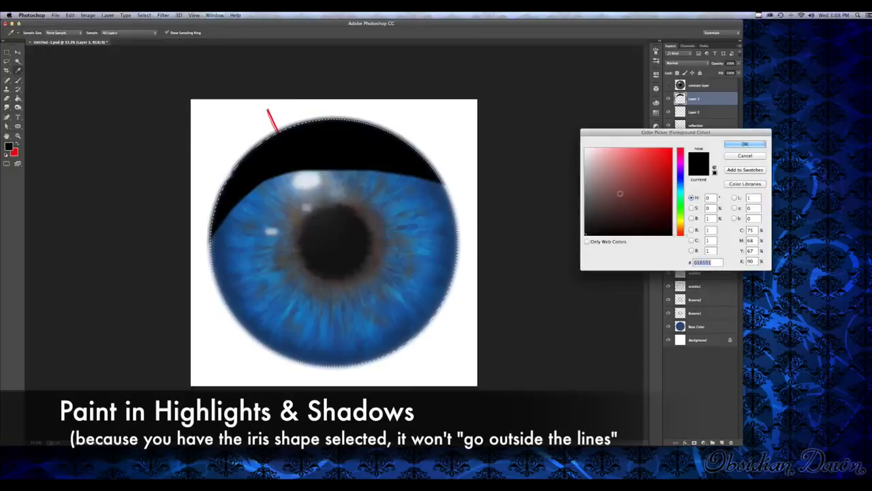
pyautogui.moveTo(622, 197); pyautogui.dragTo(567, 130)
pyautogui.click(737, 144)
pyautogui.moveTo(278, 310)
pyautogui.mouseDown()
pyautogui.moveTo(307, 321)
pyautogui.moveTo(359, 318)
pyautogui.moveTo(398, 279)
pyautogui.moveTo(407, 231)
pyautogui.moveTo(390, 295)
pyautogui.moveTo(348, 320)
pyautogui.moveTo(300, 316)
pyautogui.moveTo(273, 294)
pyautogui.moveTo(317, 324)
pyautogui.moveTo(377, 309)
pyautogui.moveTo(424, 249)
pyautogui.mouseUp()
pyautogui.moveTo(409, 298)
pyautogui.mouseDown()
pyautogui.moveTo(370, 331)
pyautogui.moveTo(329, 333)
pyautogui.moveTo(300, 336)
pyautogui.mouseUp()
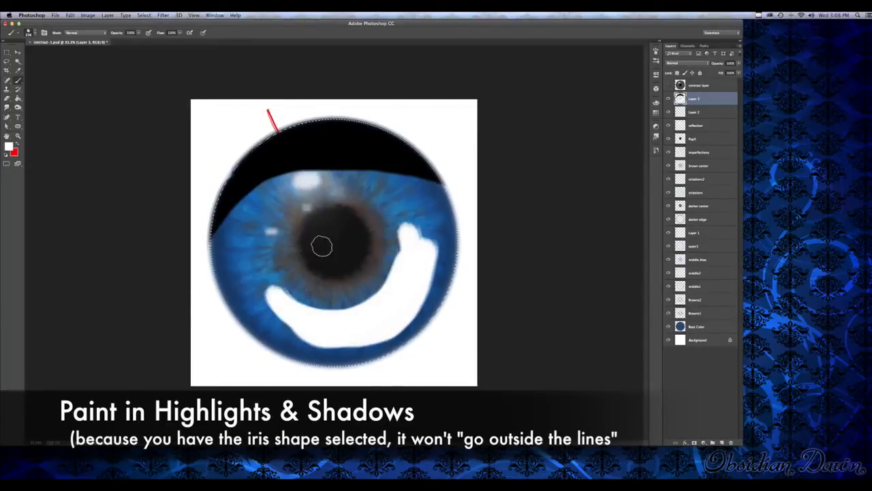
pyautogui.moveTo(328, 183)
pyautogui.mouseDown()
pyautogui.moveTo(307, 180)
pyautogui.moveTo(277, 200)
pyautogui.moveTo(334, 180)
pyautogui.moveTo(306, 183)
pyautogui.moveTo(317, 178)
pyautogui.moveTo(347, 177)
pyautogui.moveTo(311, 176)
pyautogui.mouseUp()
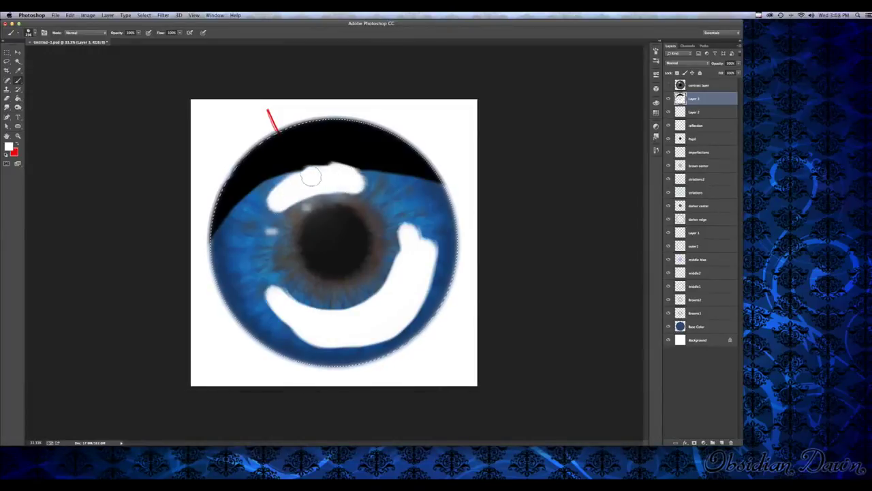
pyautogui.moveTo(407, 236)
pyautogui.mouseDown()
pyautogui.moveTo(393, 270)
pyautogui.moveTo(321, 327)
pyautogui.moveTo(278, 328)
pyautogui.moveTo(349, 307)
pyautogui.moveTo(292, 298)
pyautogui.moveTo(307, 310)
pyautogui.moveTo(423, 252)
pyautogui.moveTo(429, 215)
pyautogui.moveTo(423, 248)
pyautogui.moveTo(346, 332)
pyautogui.mouseUp()
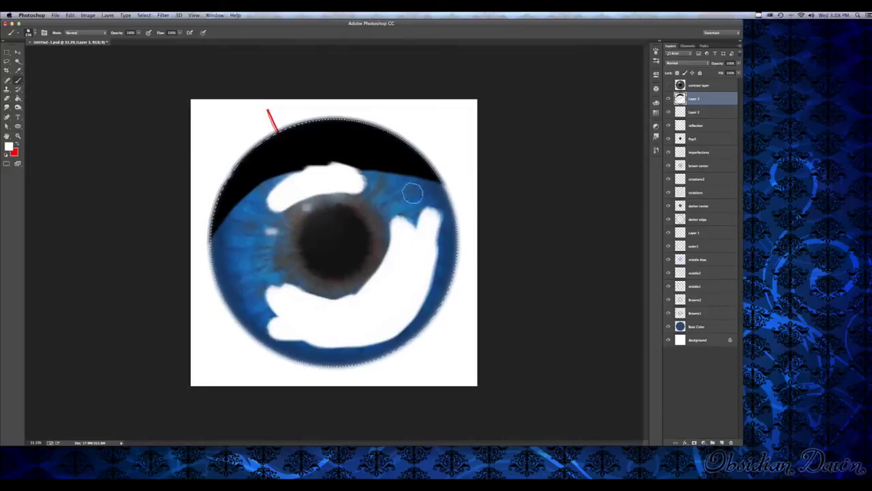
# - Deselect the iris and apply a Gaussian Blur with a radius of about 112 pixels to the painted shadow and highlights
pyautogui.click(164, 14)
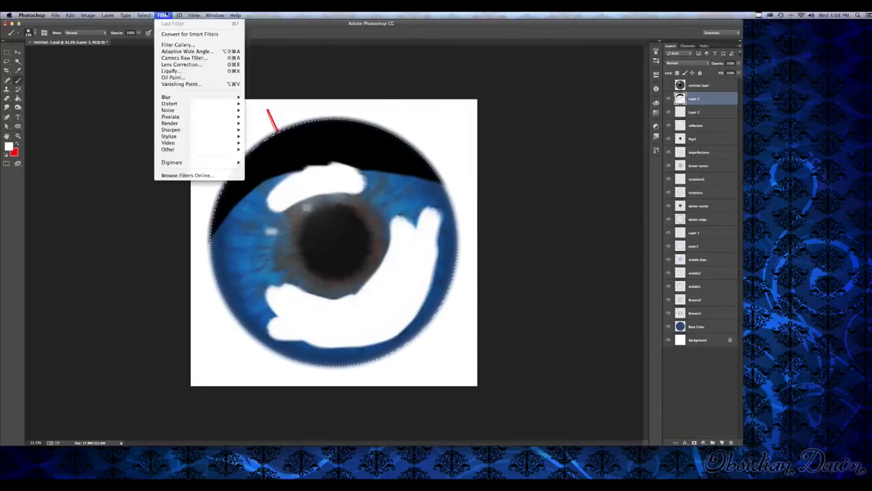
pyautogui.moveTo(179, 98)
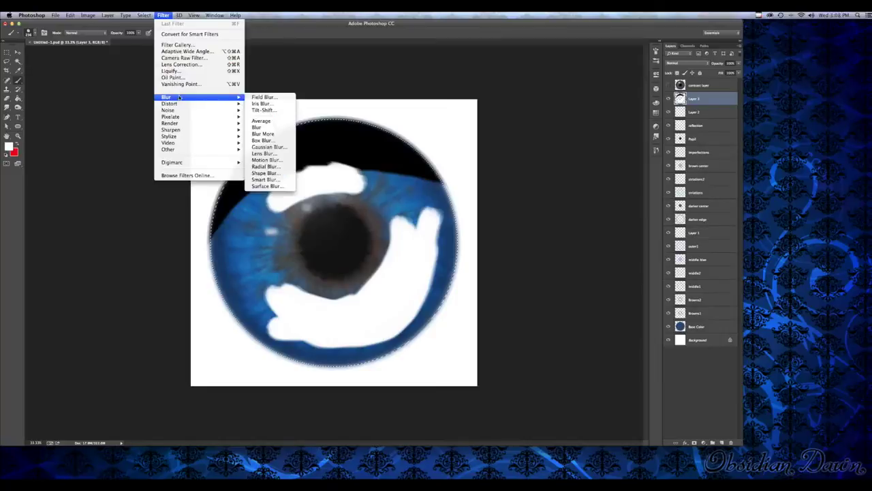
pyautogui.press('Escape')
pyautogui.press('super+d')
pyautogui.click(148, 14)
pyautogui.moveTo(157, 13)
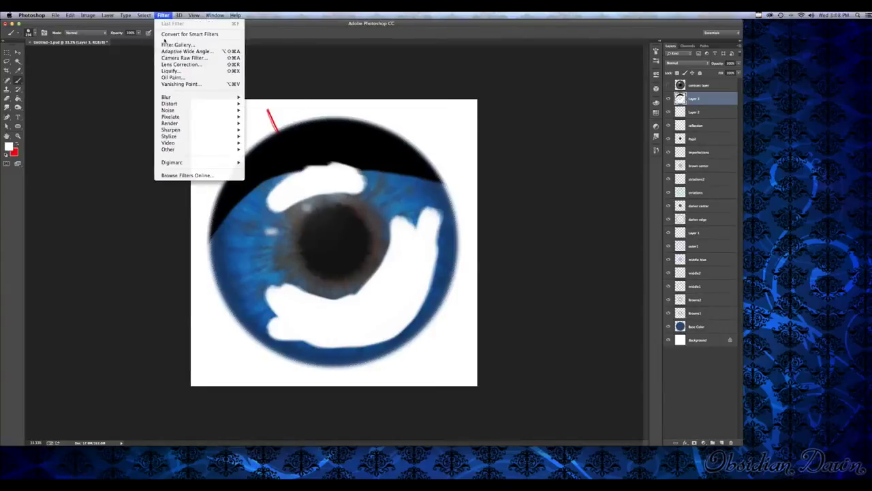
pyautogui.moveTo(176, 97)
pyautogui.click(269, 146)
pyautogui.moveTo(618, 273); pyautogui.dragTo(632, 273)
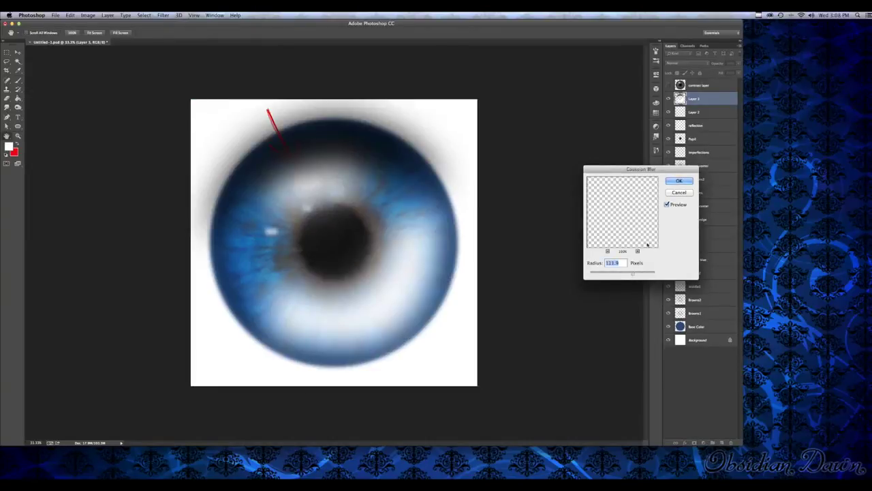
pyautogui.click(679, 180)
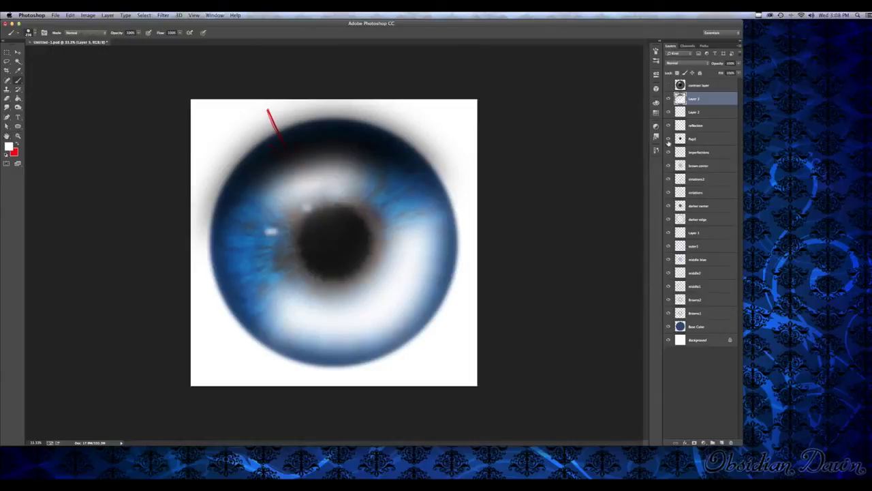
# - Hide the red arrow layer and blend the blurred shadow and highlight layer in Overlay mode at about 55% opacity
pyautogui.click(668, 112)
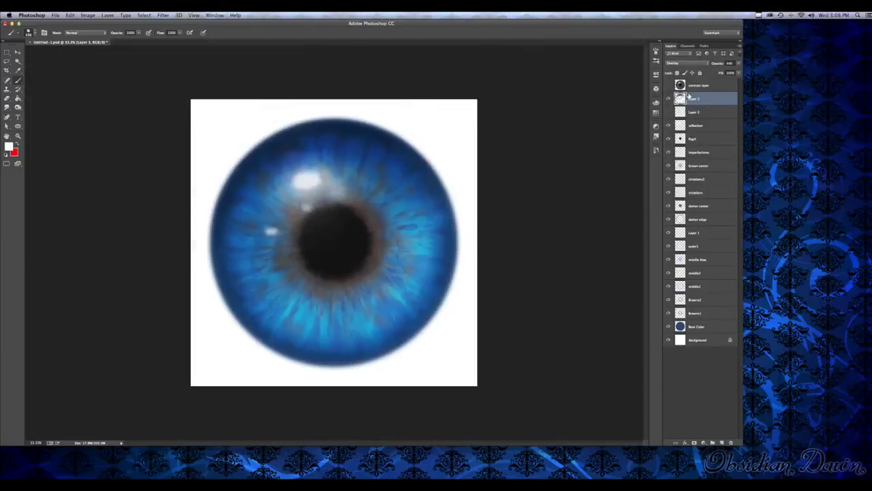
pyautogui.click(738, 62)
pyautogui.moveTo(727, 72); pyautogui.dragTo(722, 73)
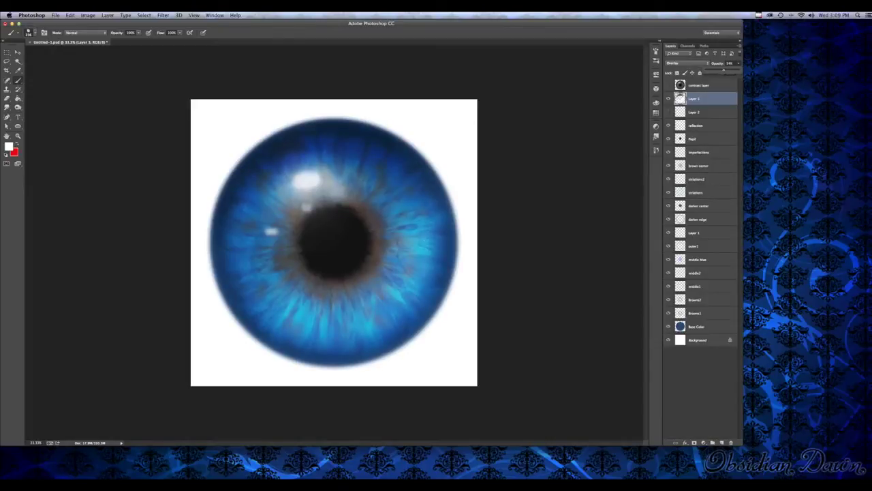
pyautogui.click(739, 64)
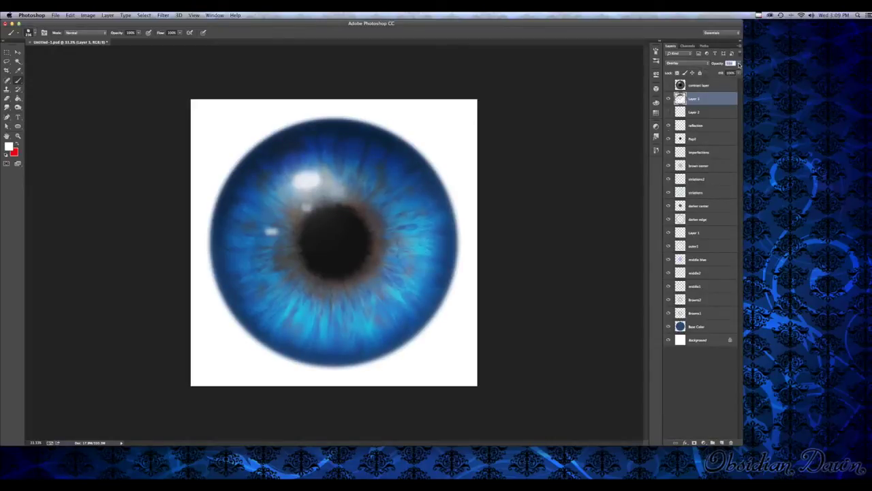